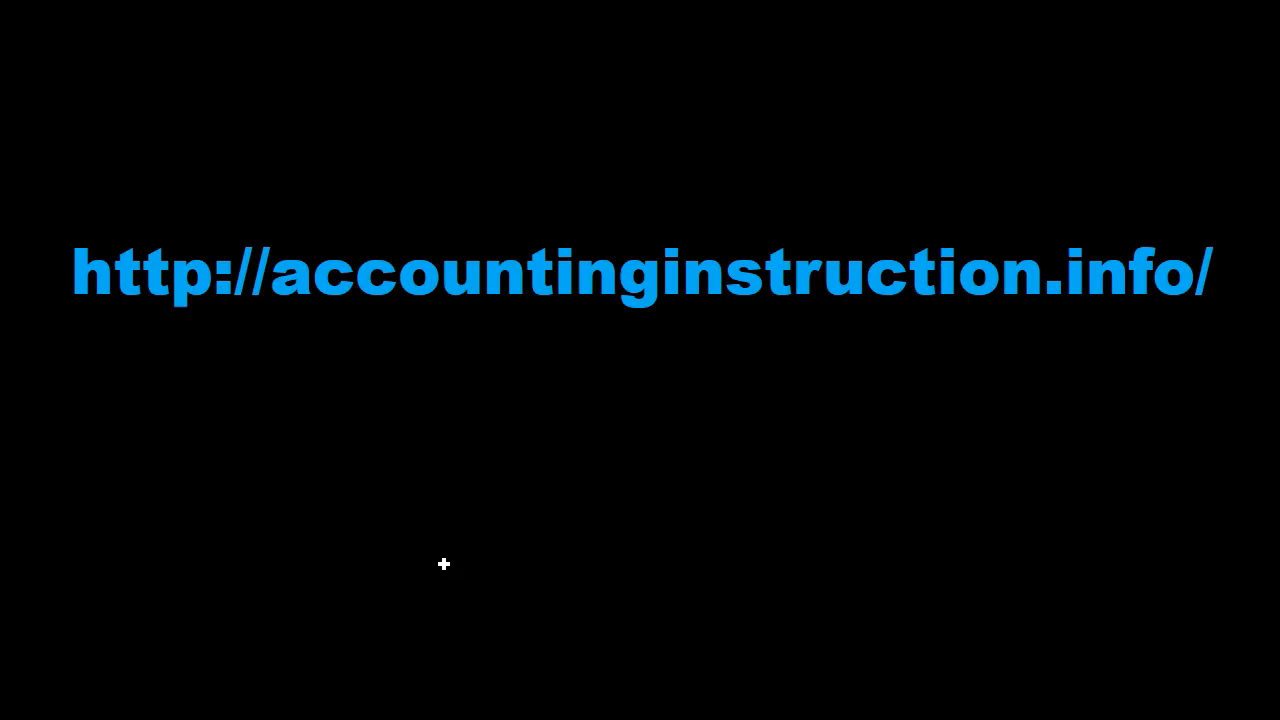
left_click(171, 363)
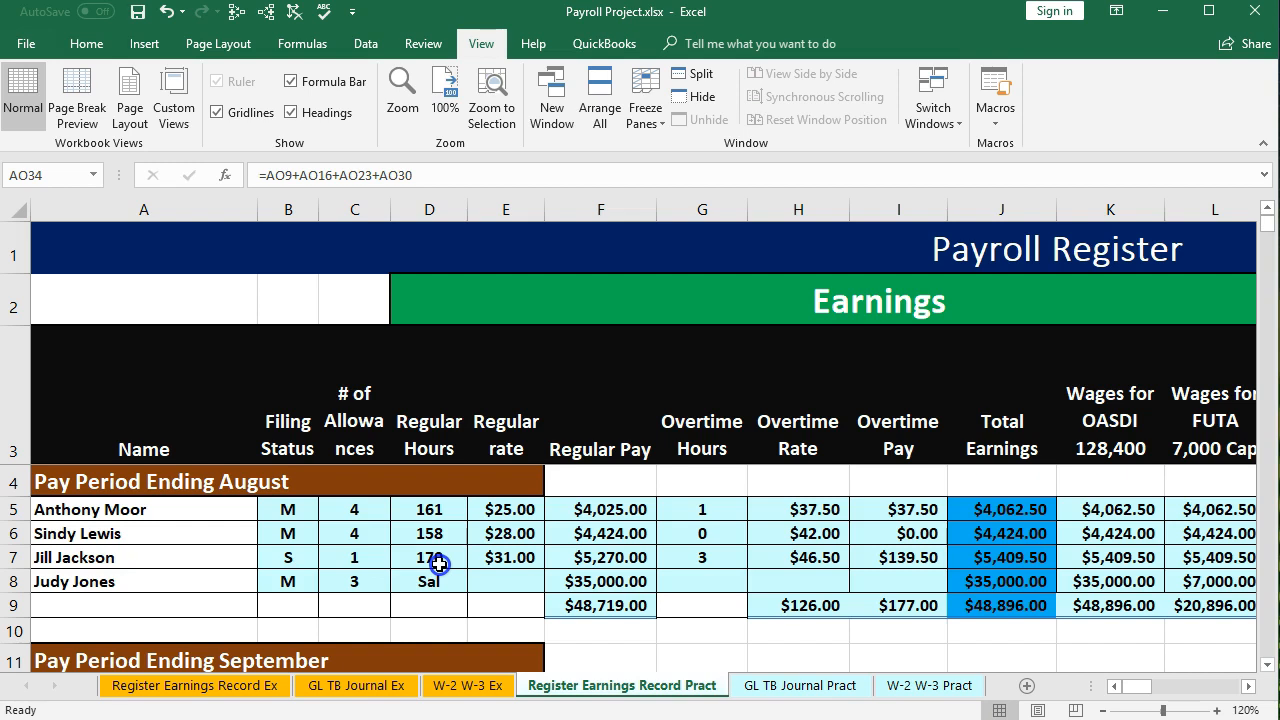
Step: Review the payroll register from the August pay period down to the quarterly and yearly totals in rows 39 to 41
left_click(439, 564)
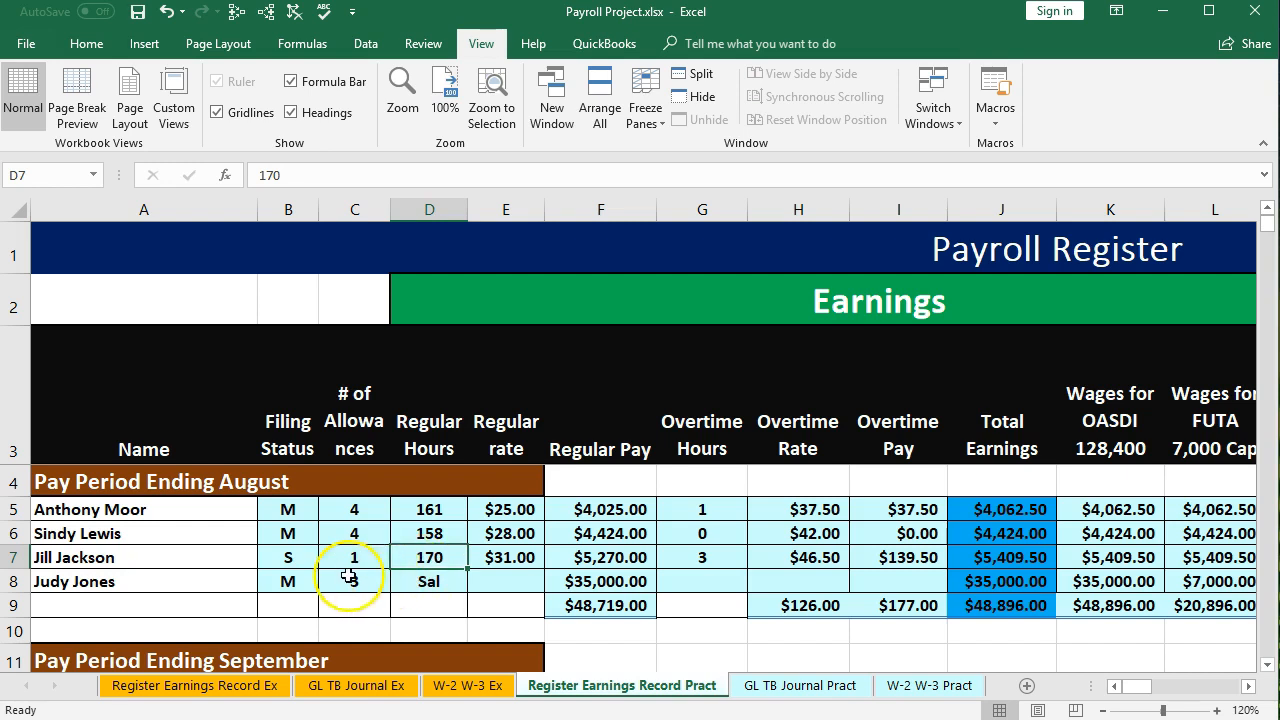
left_click(149, 481)
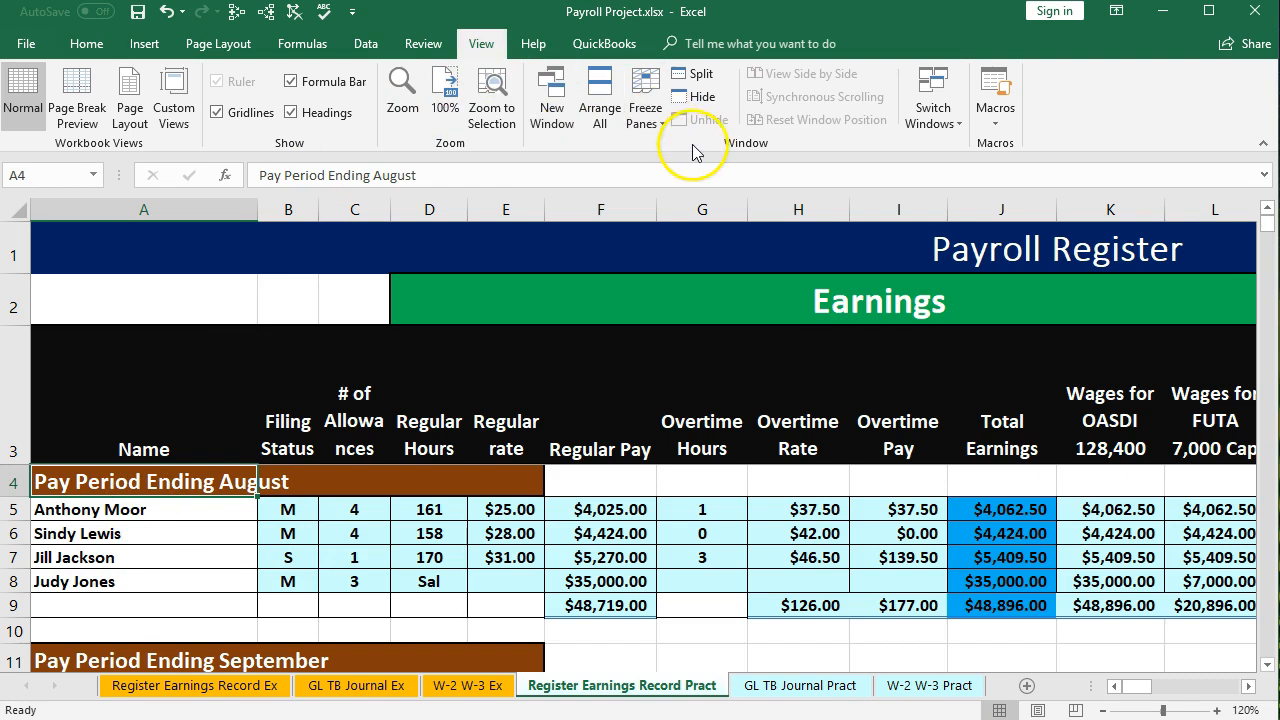
left_click(644, 114)
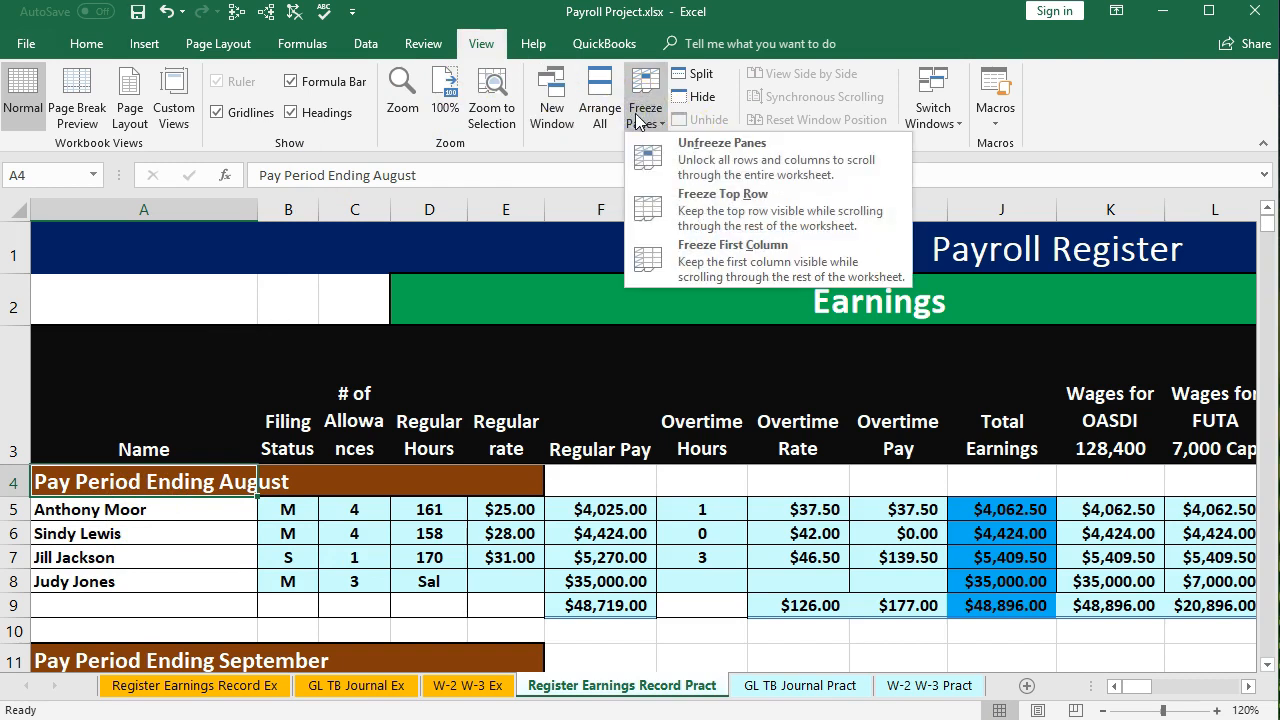
left_click(640, 114)
left_click(598, 554)
scroll(595, 548, "down", 1)
scroll(595, 548, "down", 7)
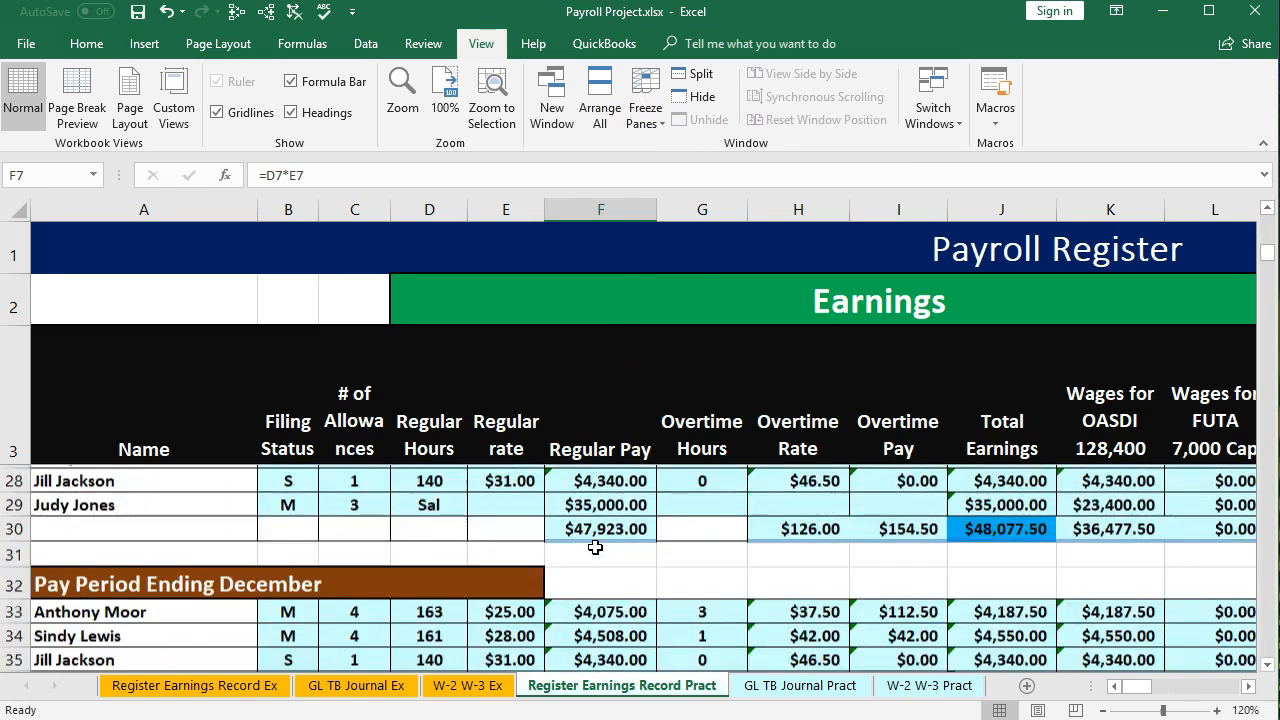
scroll(595, 548, "down", 3)
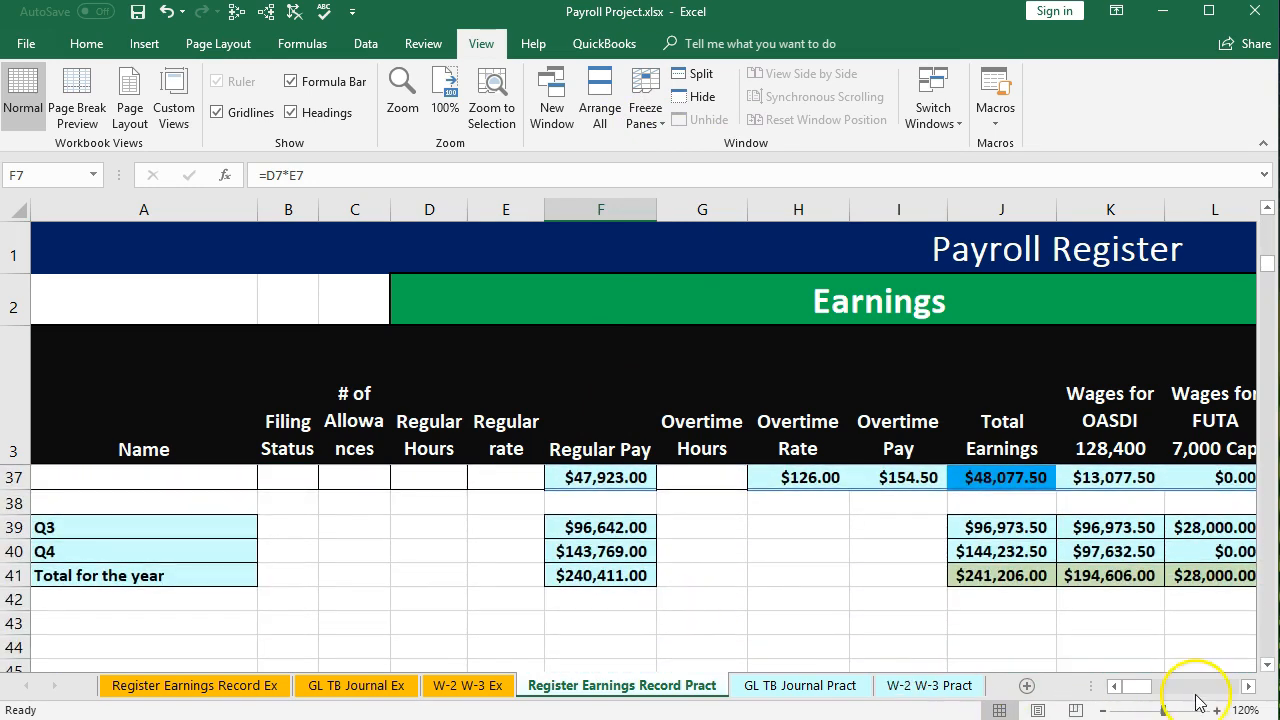
left_click(1268, 664)
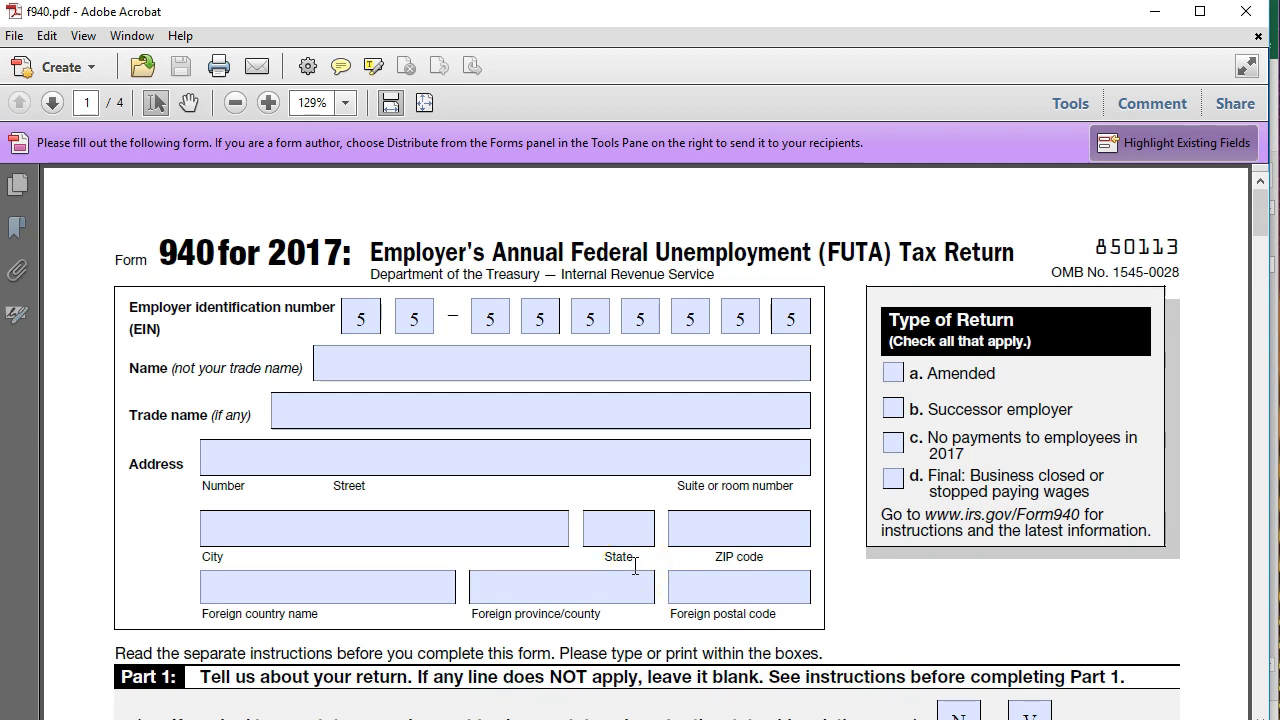
Step: Examine Parts 1 and 2 of Form 940 in Adobe Acrobat, including line 3, total payments to all employees
scroll(635, 566, "down", 3)
scroll(635, 566, "down", 3)
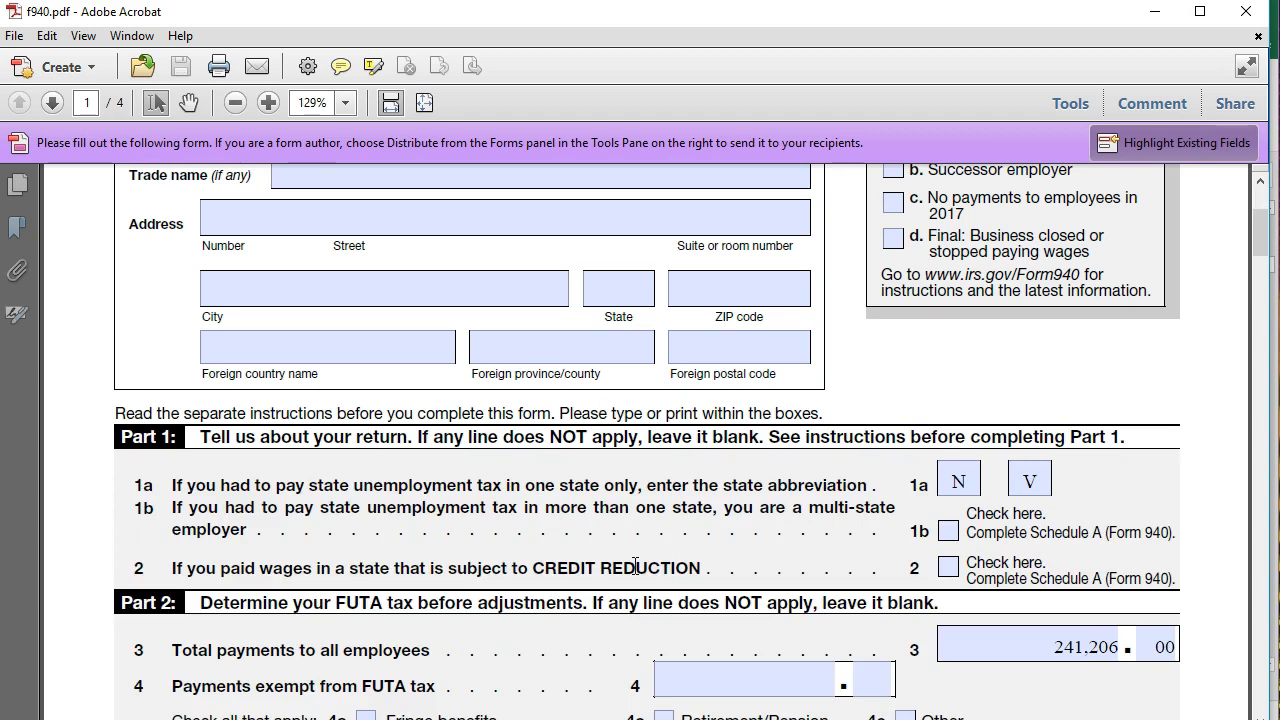
left_click(890, 712)
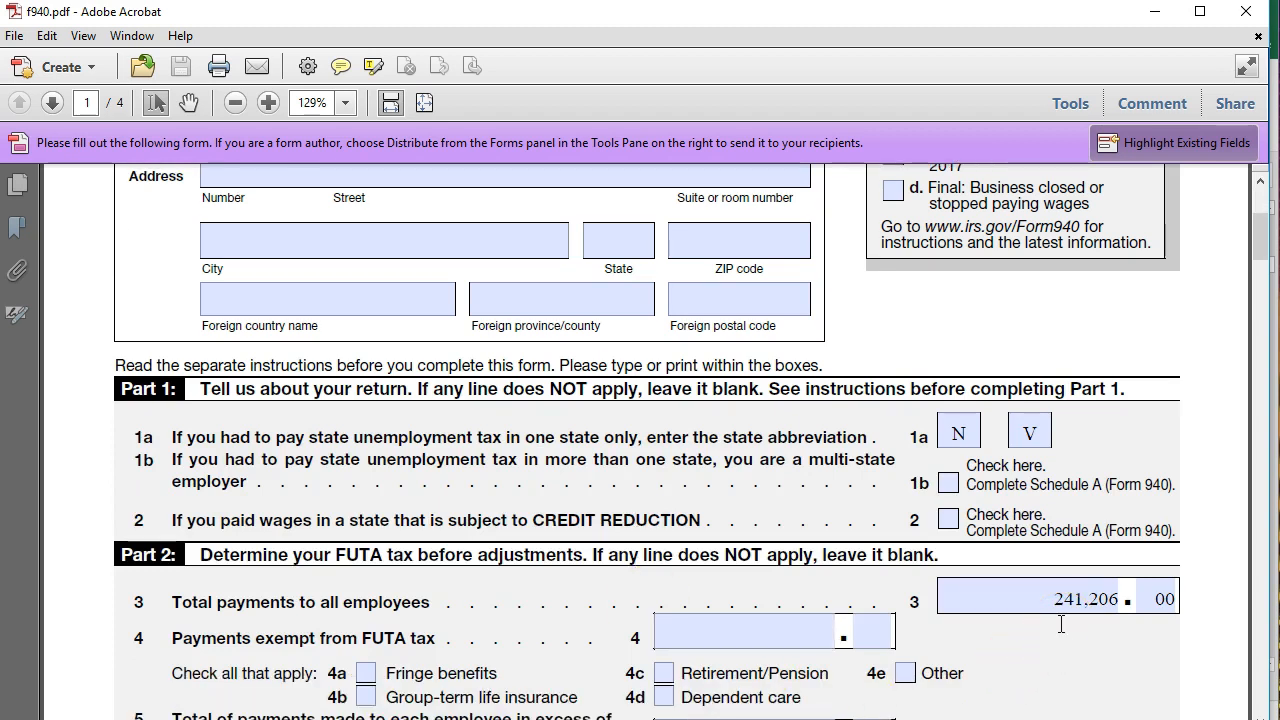
scroll(1061, 624, "down", 1)
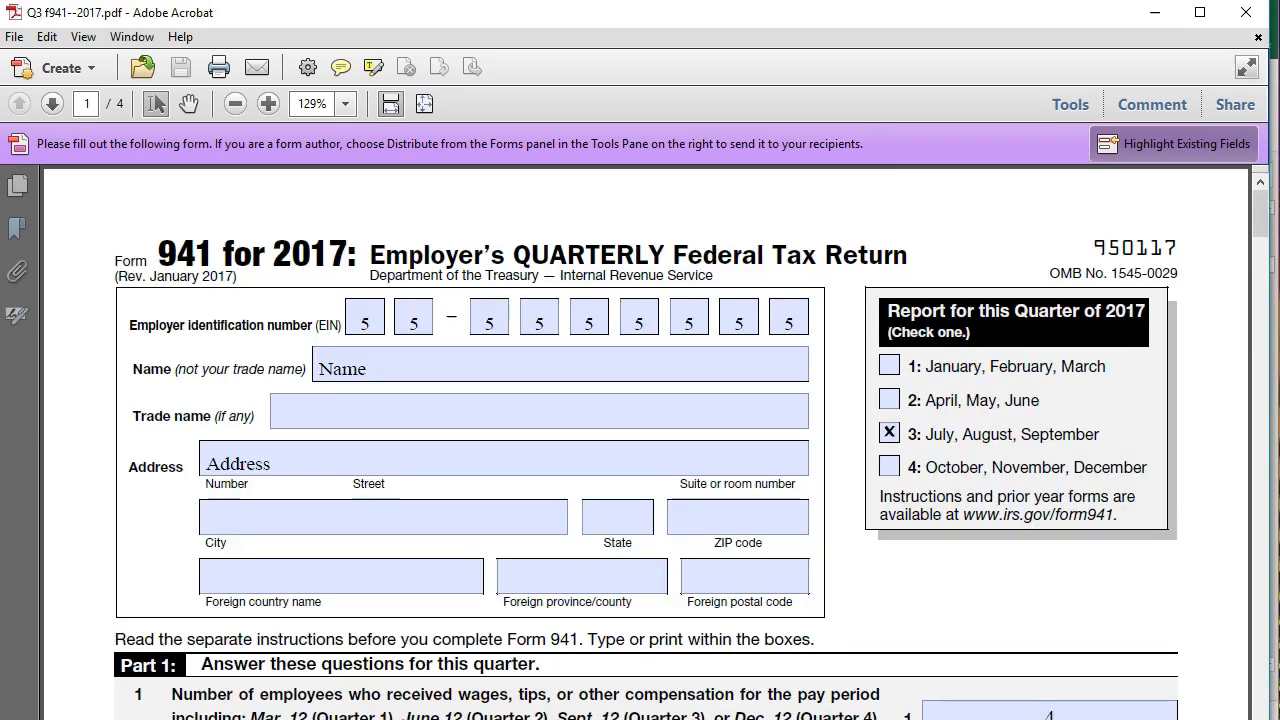
Step: Examine the third-quarter Form 941, checking its reporting quarter and the wage amounts on lines 2 through 5c
scroll(415, 500, "down", 2)
scroll(420, 507, "up", 3)
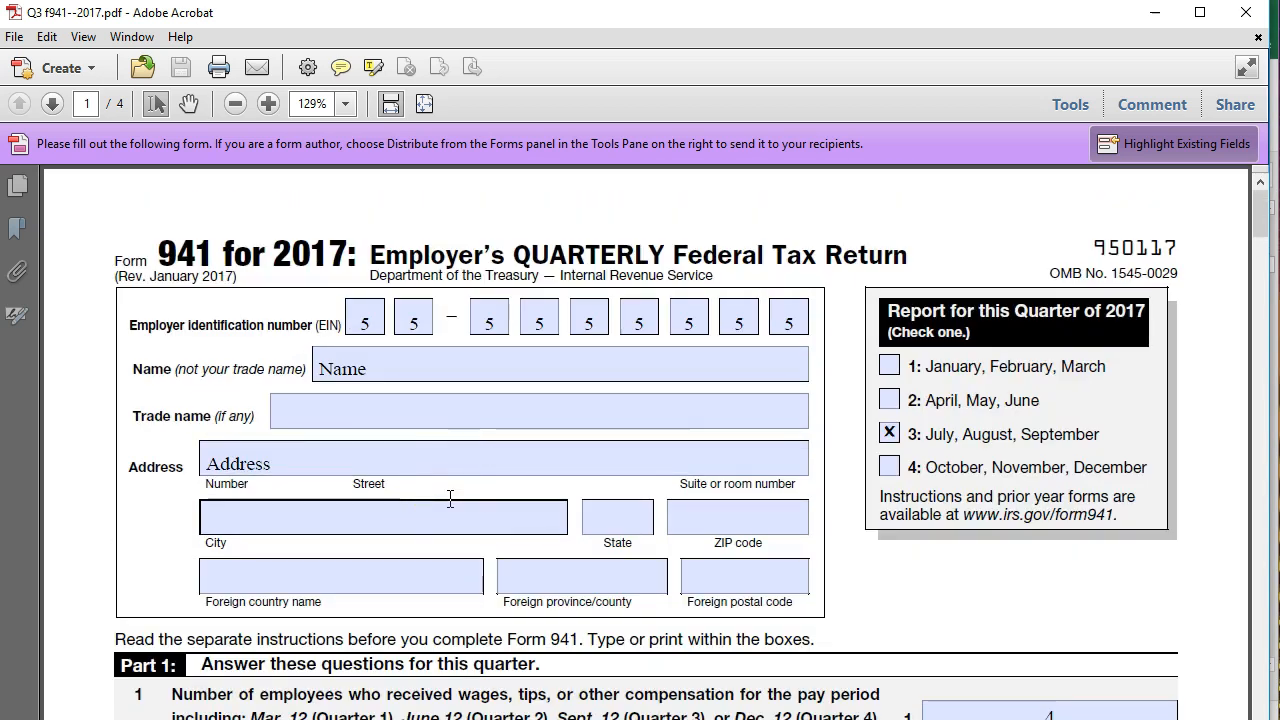
scroll(450, 505, "down", 1)
scroll(452, 506, "down", 1)
scroll(450, 508, "down", 1)
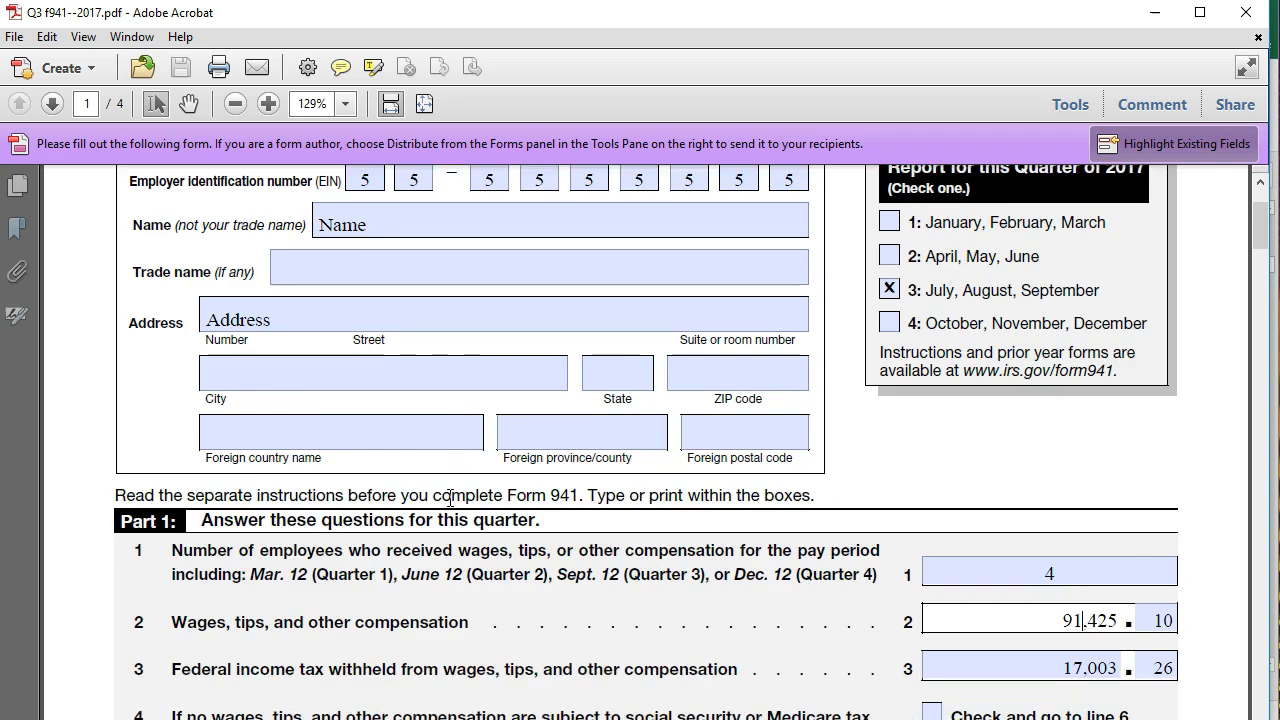
scroll(450, 500, "down", 1)
scroll(200, 620, "down", 2)
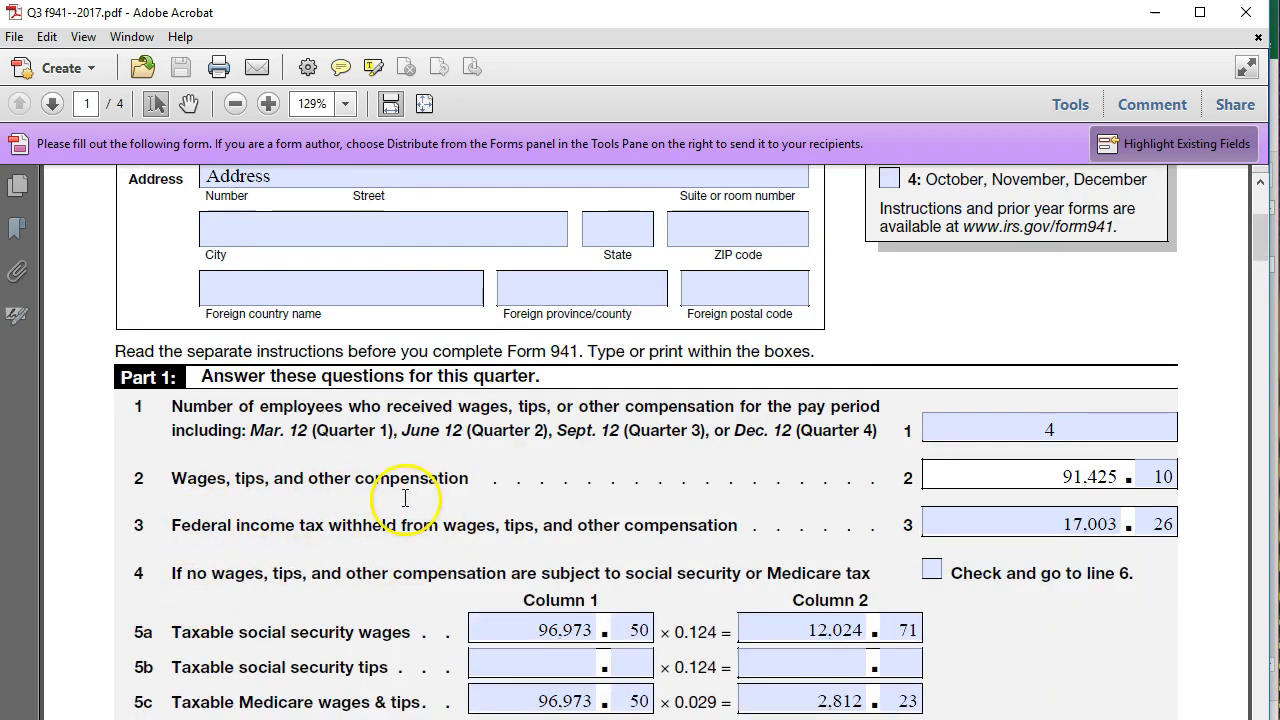
scroll(420, 510, "up", 3)
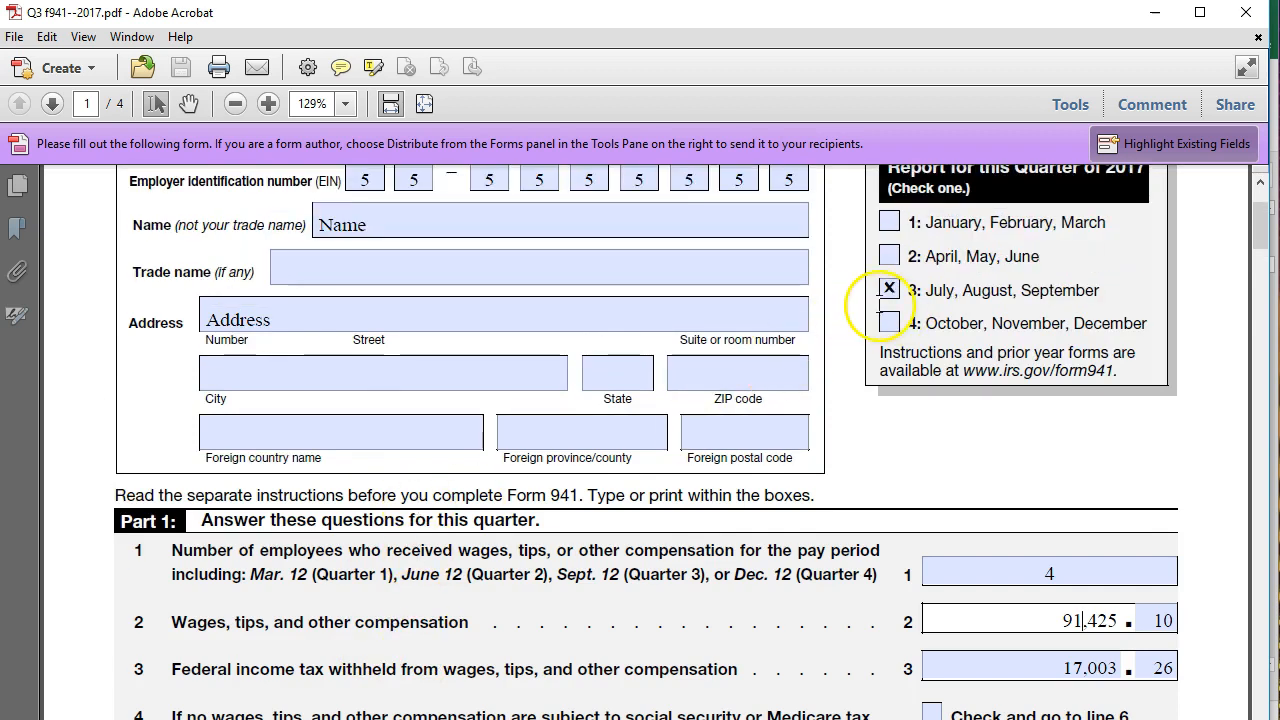
scroll(779, 455, "down", 2)
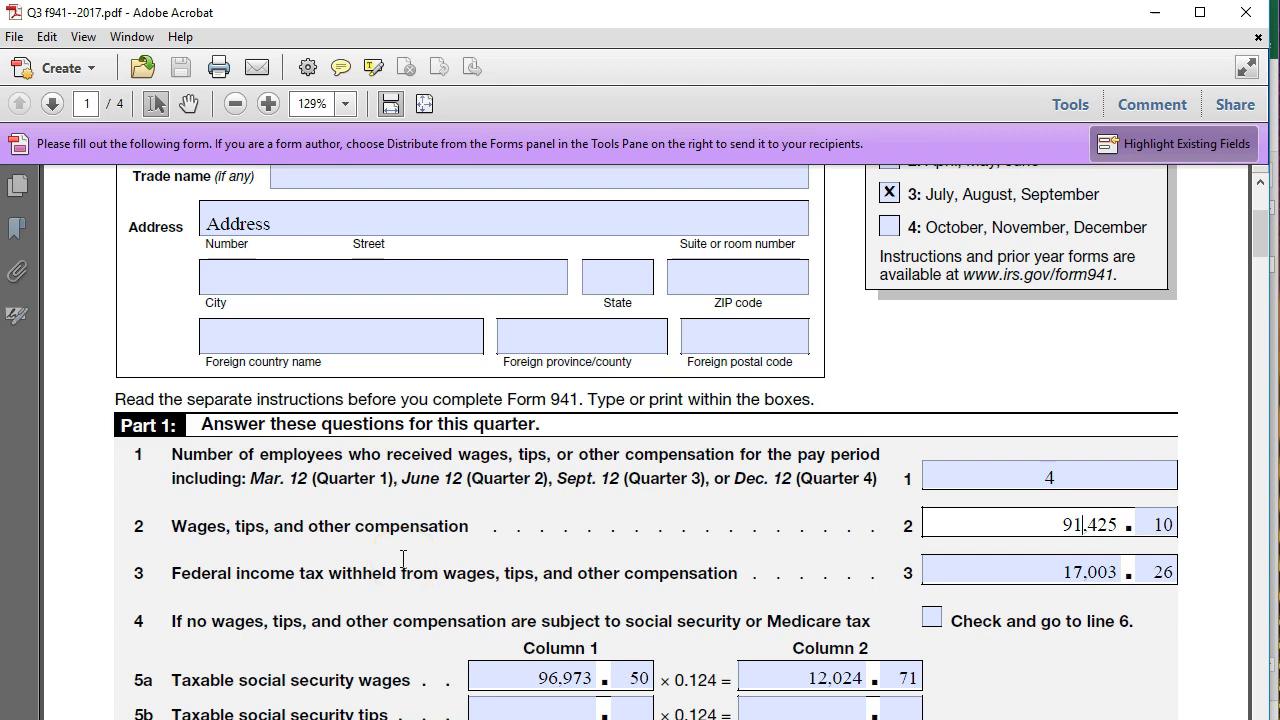
scroll(403, 558, "down", 1)
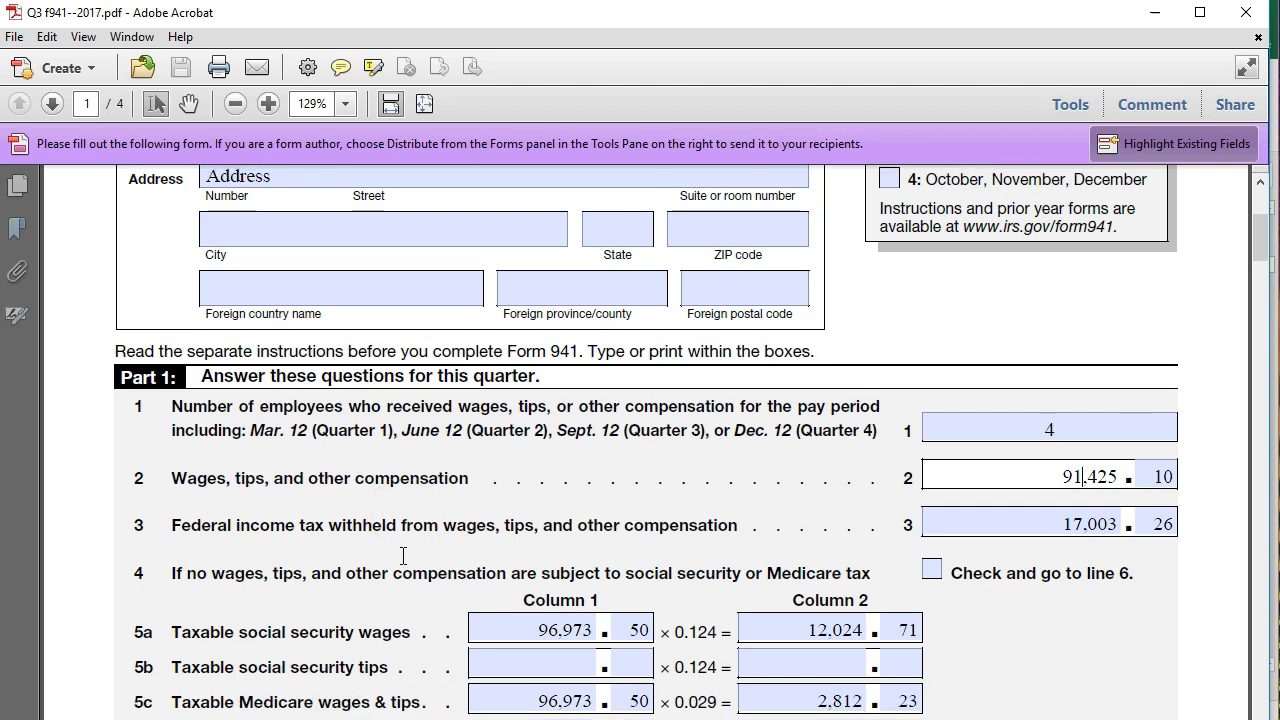
scroll(403, 556, "down", 1)
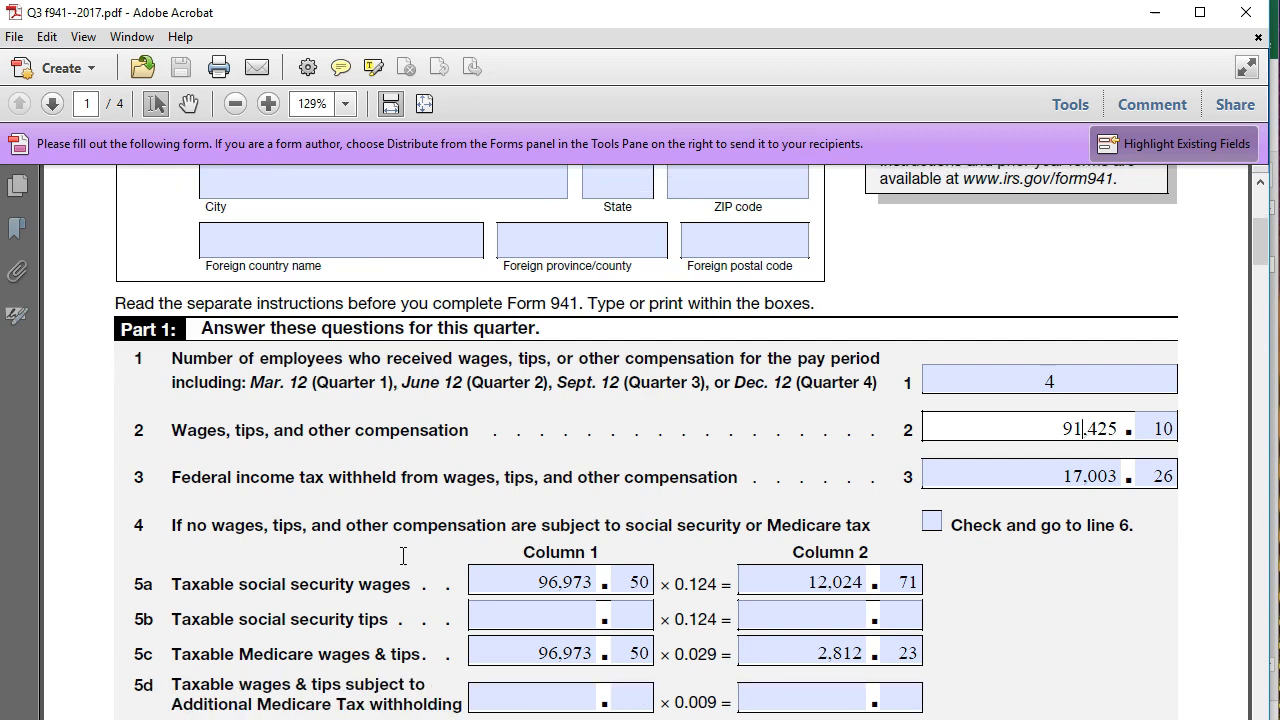
Step: Open the calculator, enter 91,424.1 as the first amount of an addition, and move the calculator out of the way
left_click(1195, 263)
key("XF86Calculator")
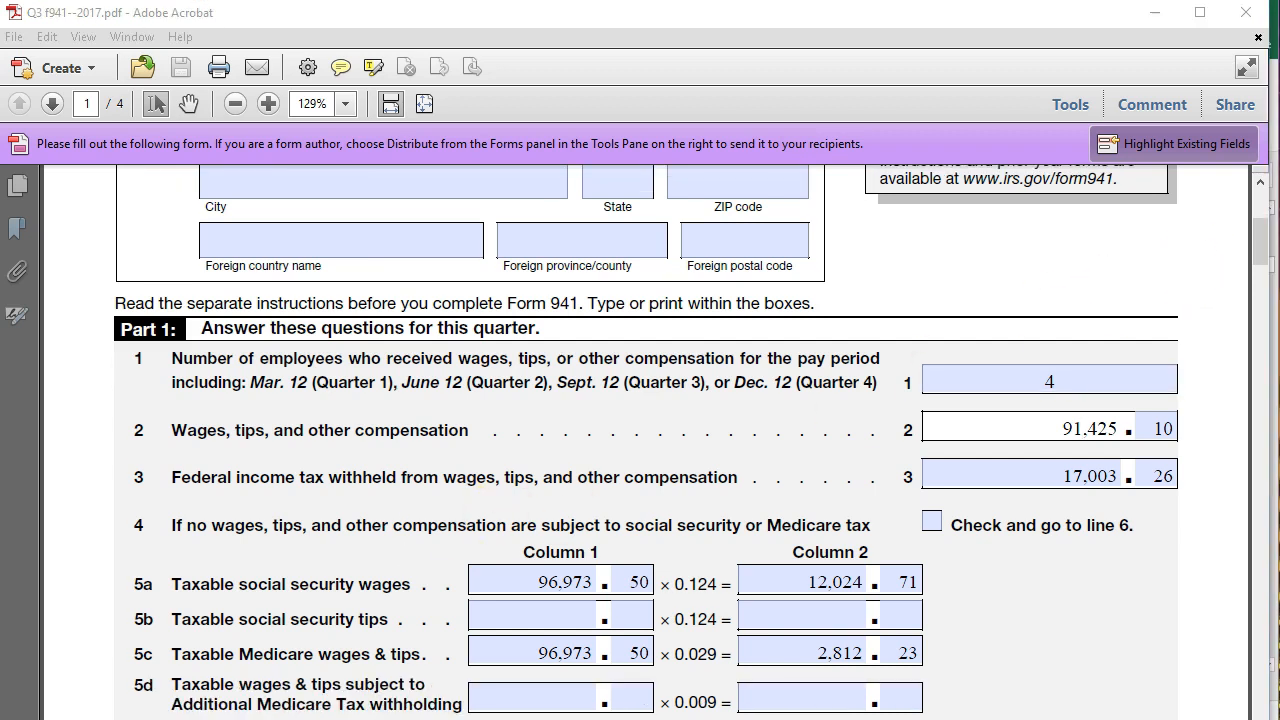
type("91,424.1")
key("plus")
left_click_drag(989, 489, 1279, 489)
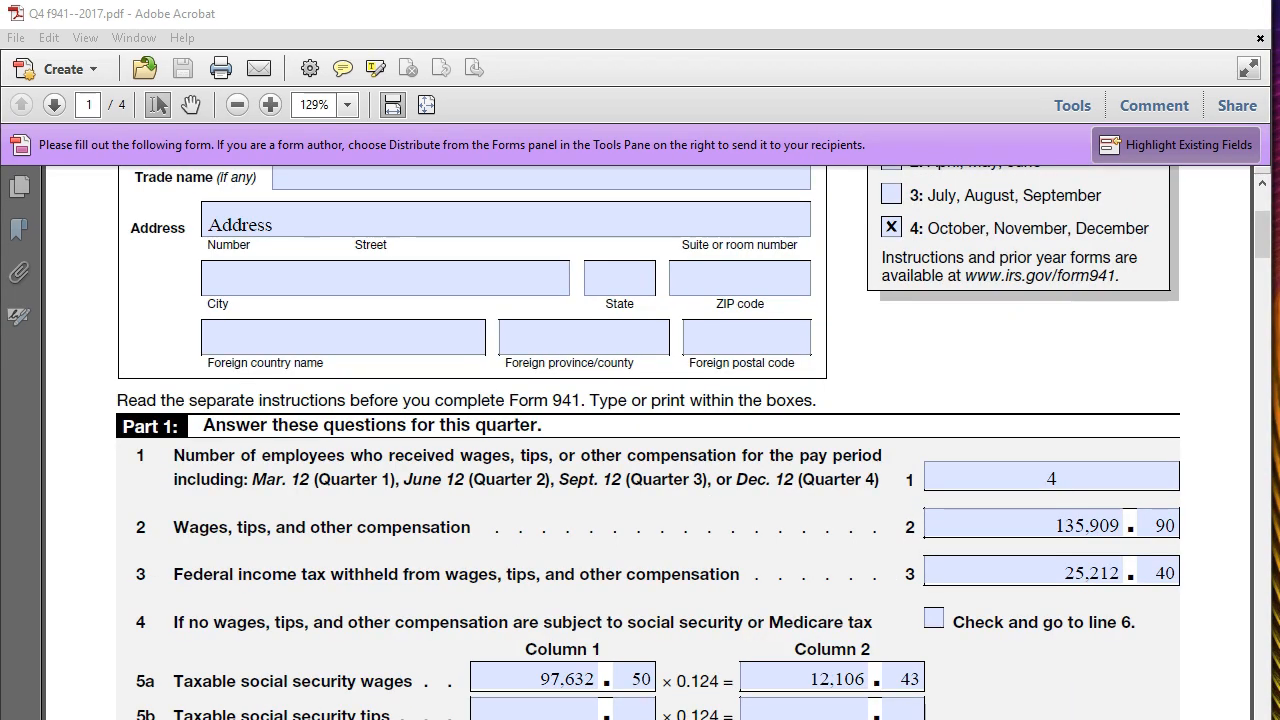
Step: Check line 2 of the fourth-quarter Form 941, add 135,909.9 to the pending calculator amount, and minimize the calculator
scroll(904, 545, "up", 5)
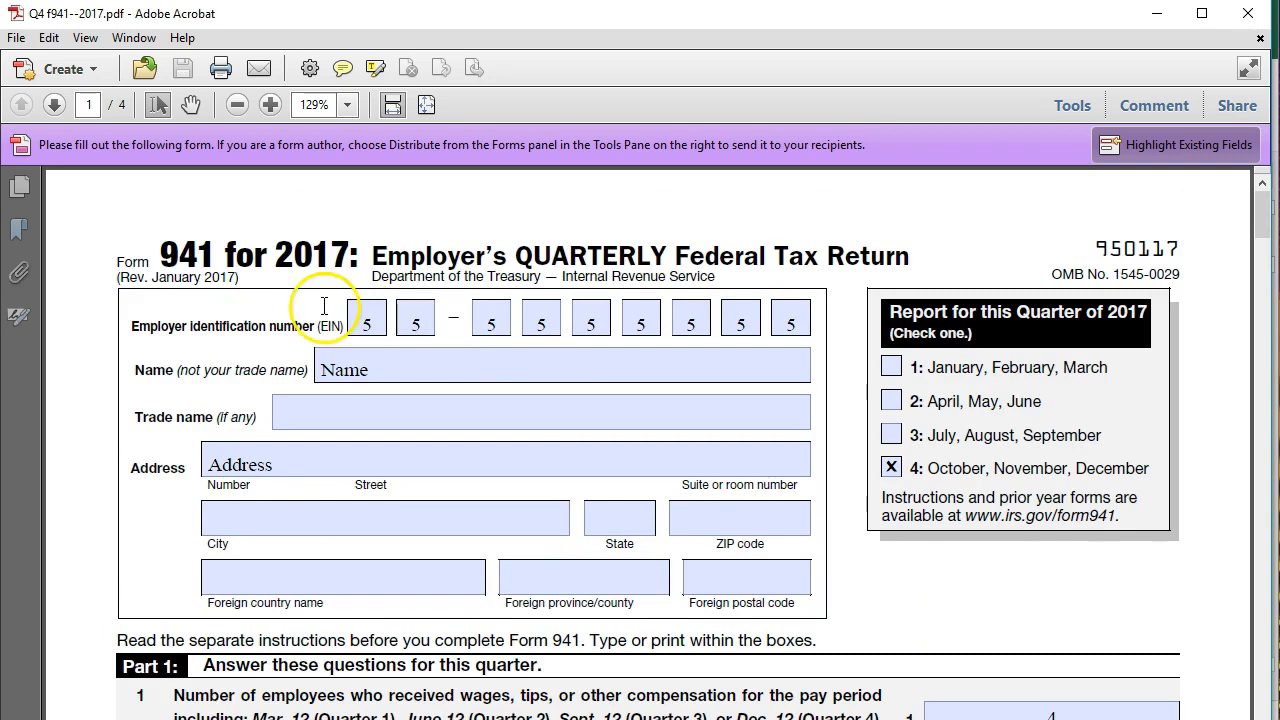
scroll(747, 628, "down", 2)
scroll(747, 628, "down", 3)
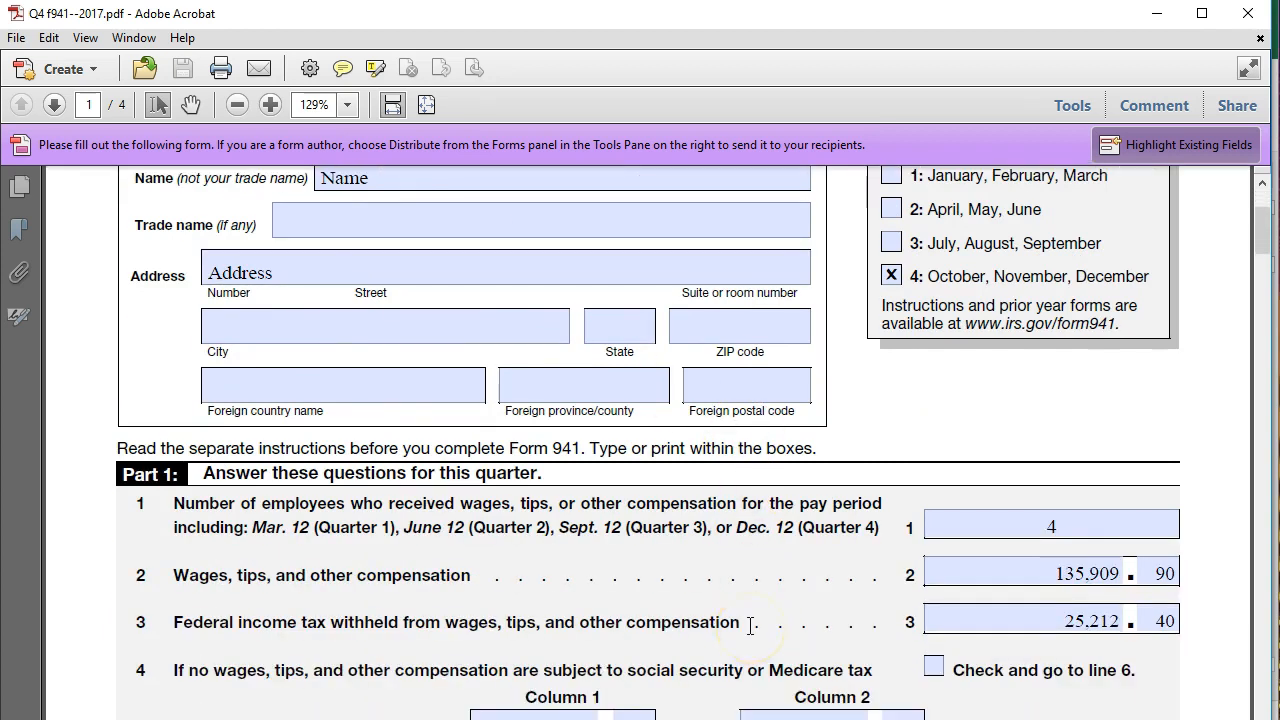
left_click_drag(1279, 523, 732, 465)
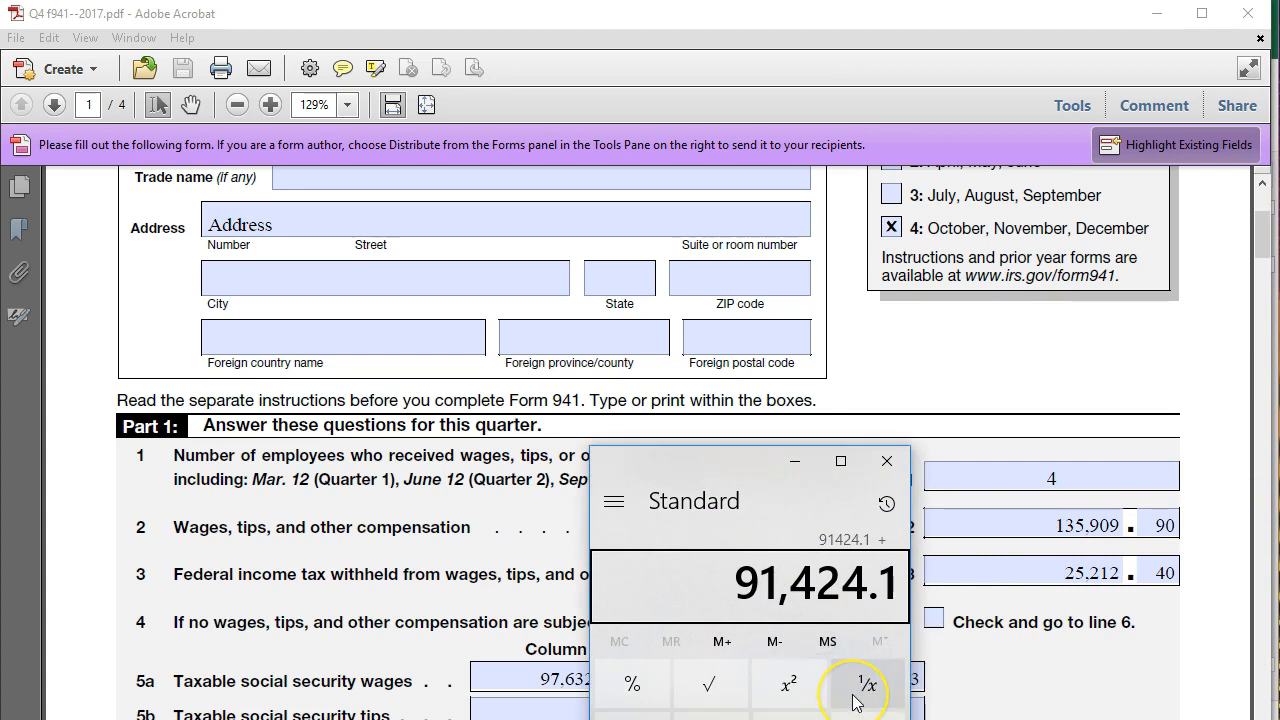
type("135,909")
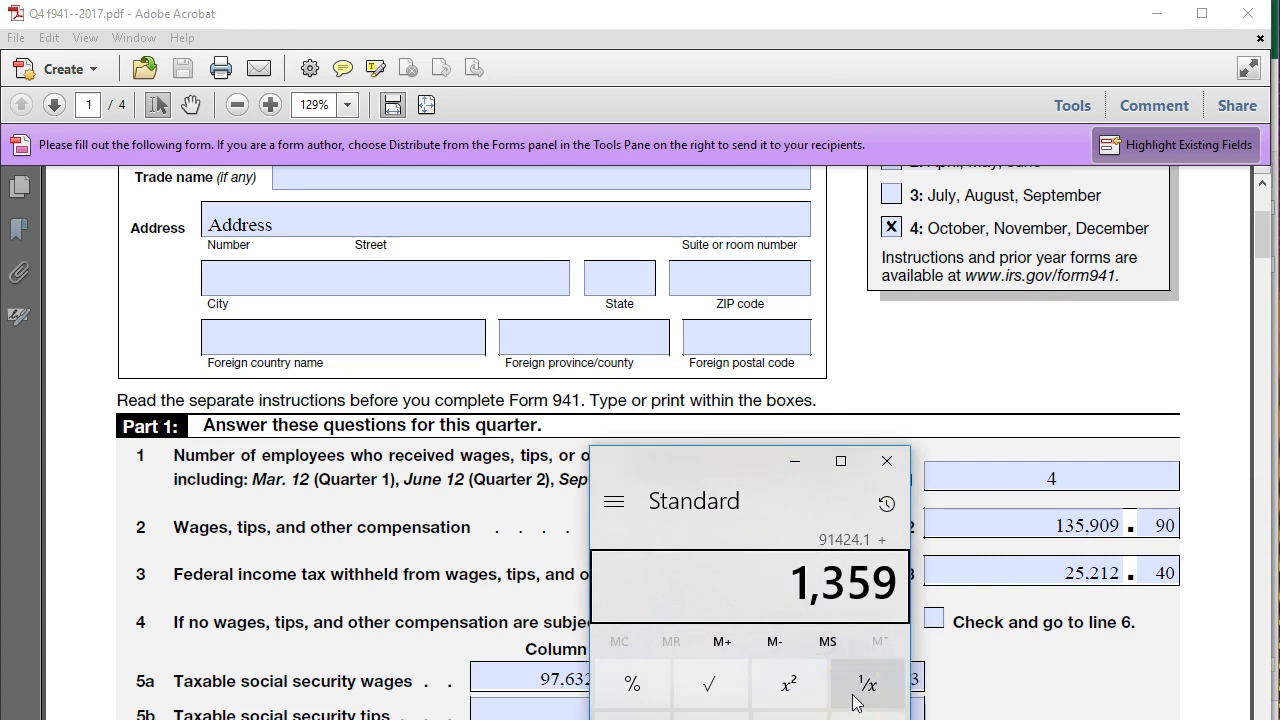
type(".9")
key("Return")
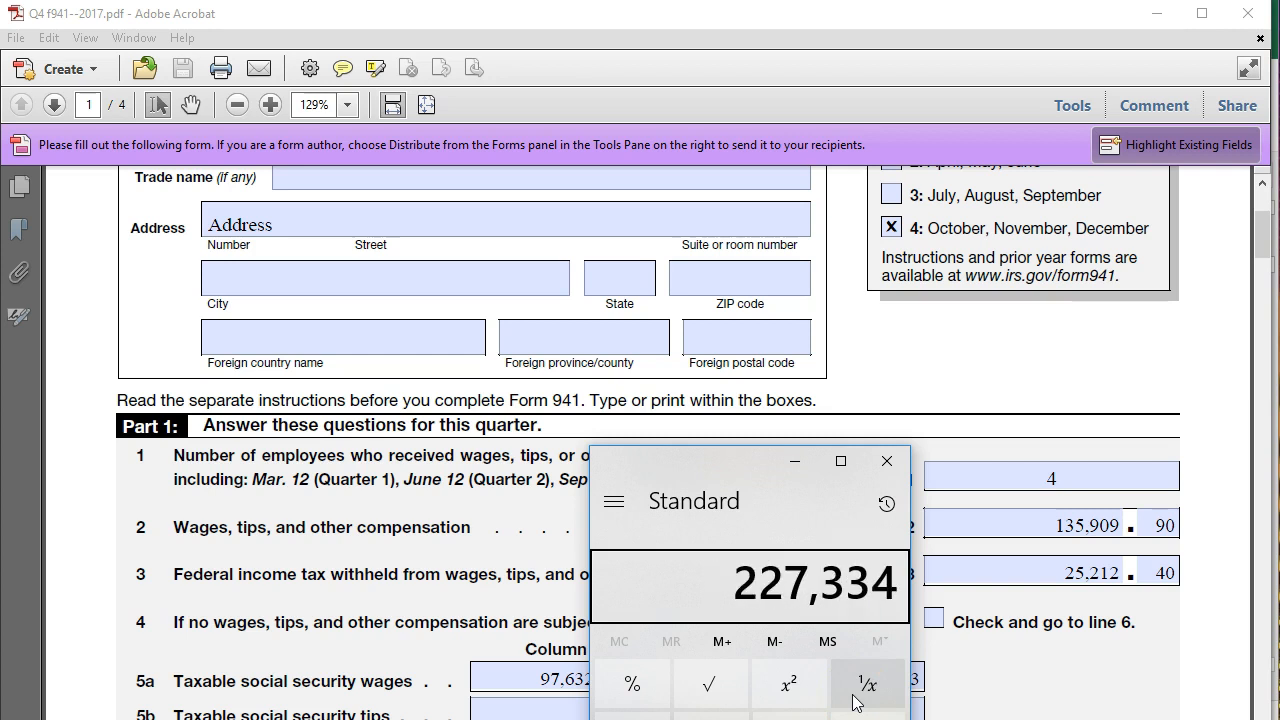
left_click(848, 622)
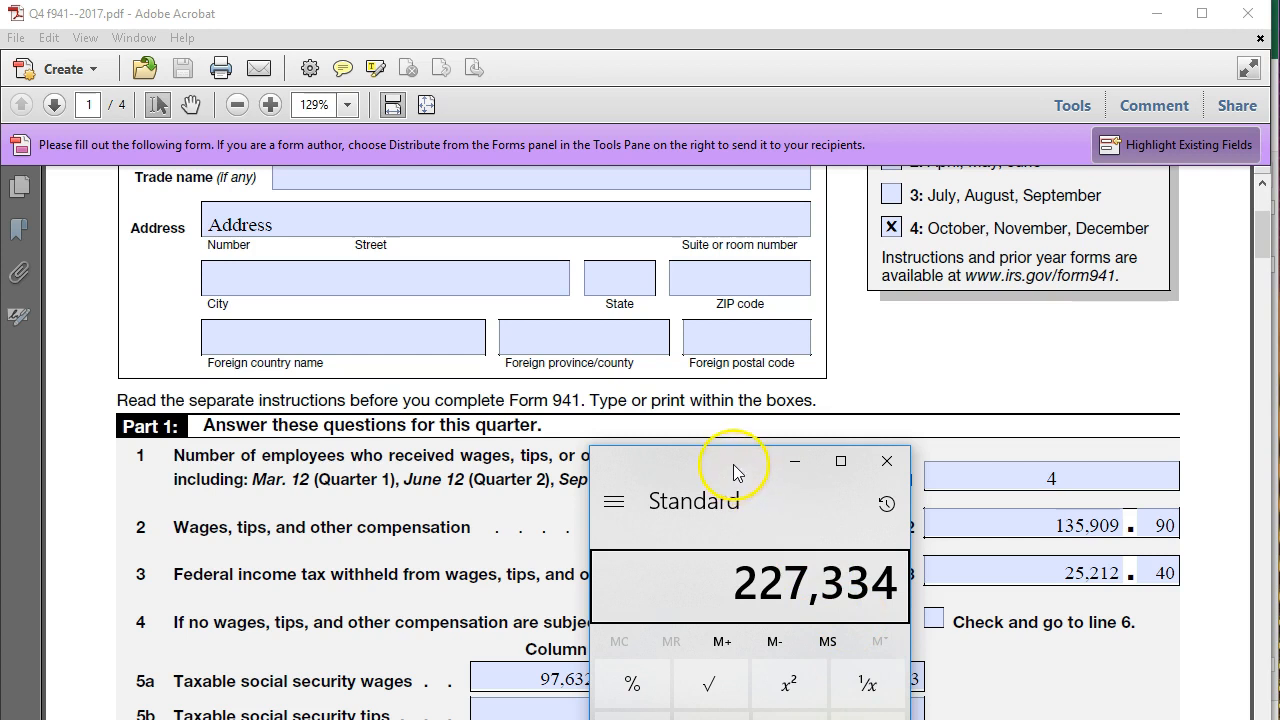
left_click(794, 461)
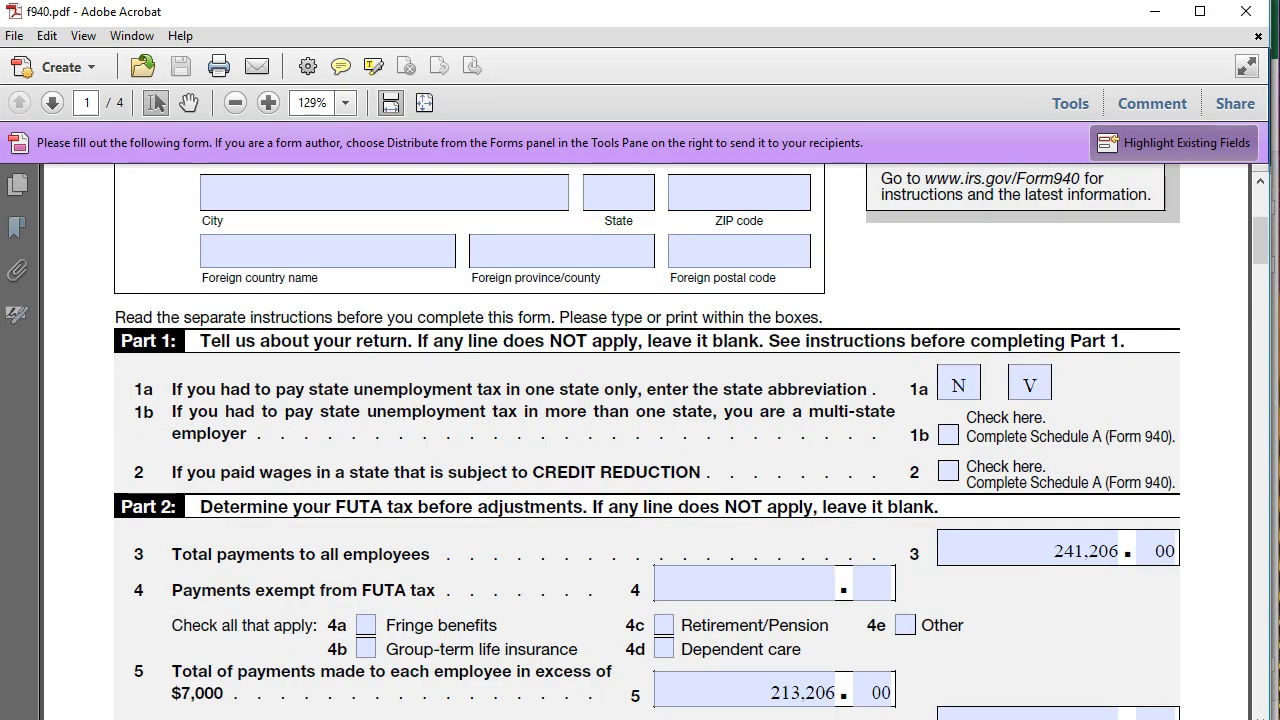
Step: Bring the calculator over Form 940 to compare the summed wages with line 3, and move it aside again
key("alt+Tab")
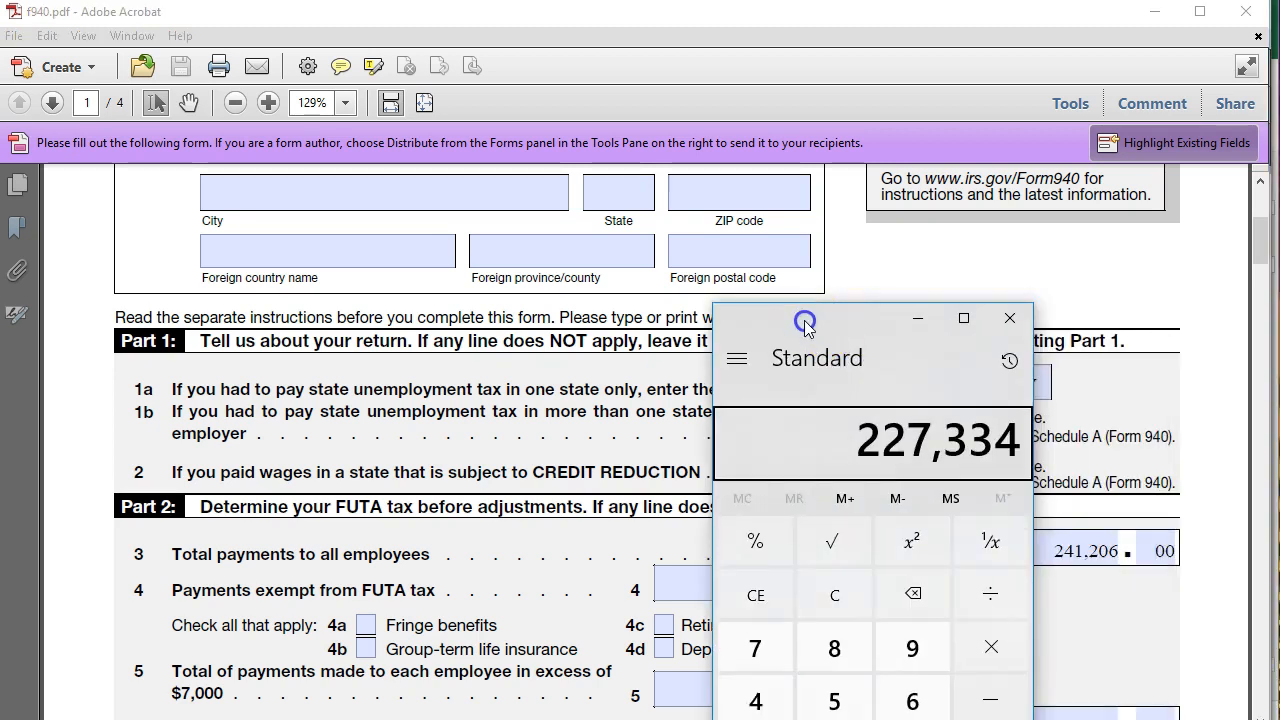
left_click_drag(829, 323, 771, 317)
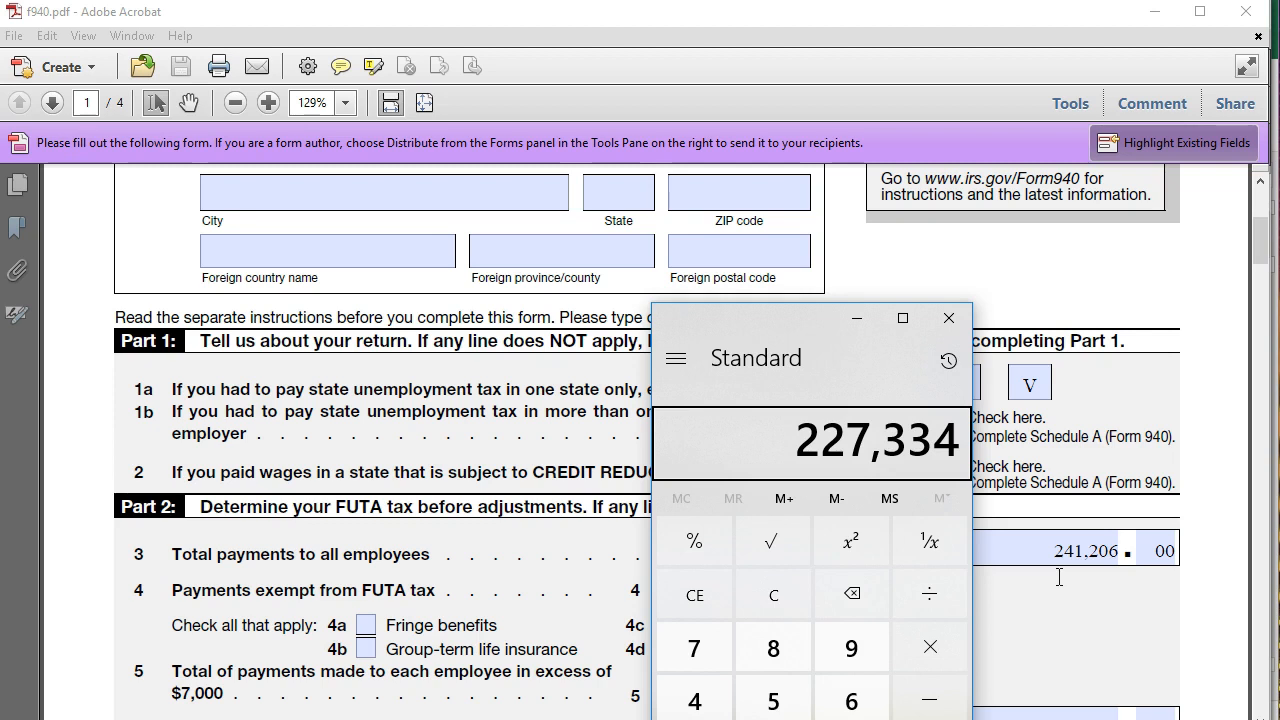
left_click(871, 492)
left_click_drag(799, 320, 1279, 331)
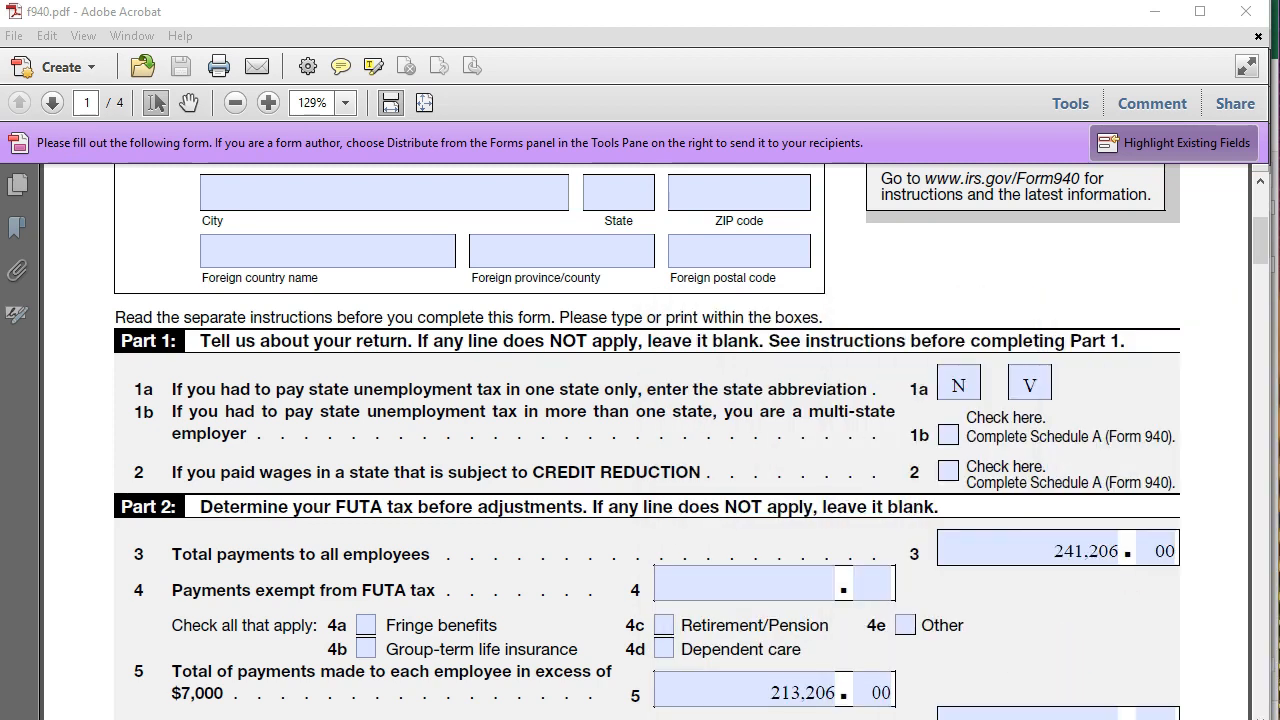
Step: Switch to the payroll workbook in Excel and look at the wage check figures below the Net Paid column
left_click(420, 710)
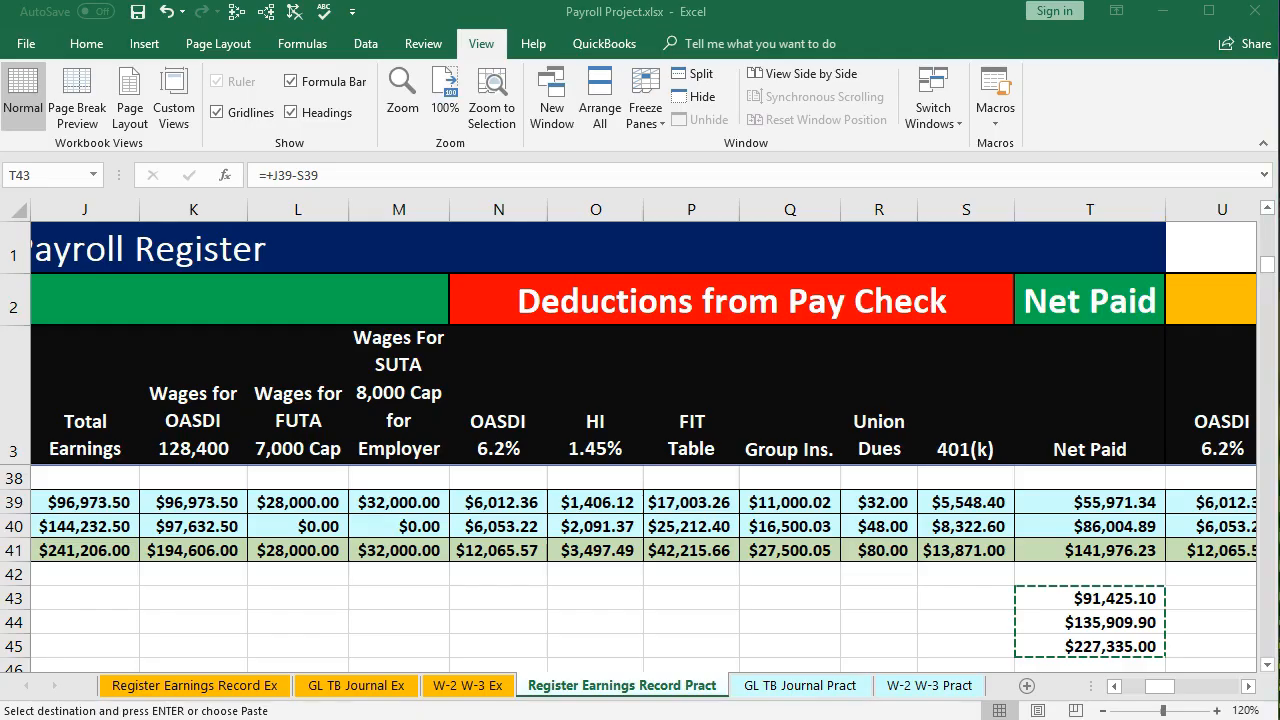
left_click(747, 566)
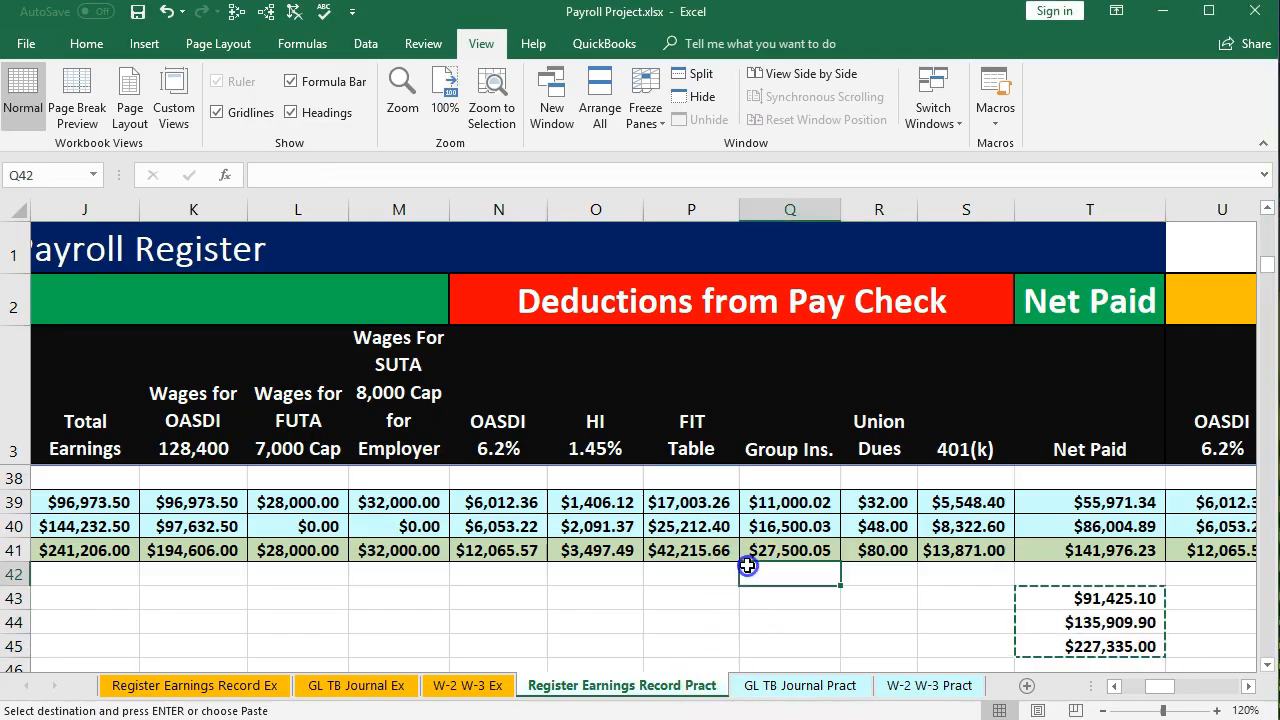
left_click(1041, 598)
left_click(858, 615)
Step: Select the yearly Total Earnings cell J41 in the payroll register to view its formula
key("Left")
key("Left")
key("Left")
key("Left")
key("Left")
key("Left")
key("Left")
key("Left")
key("Left")
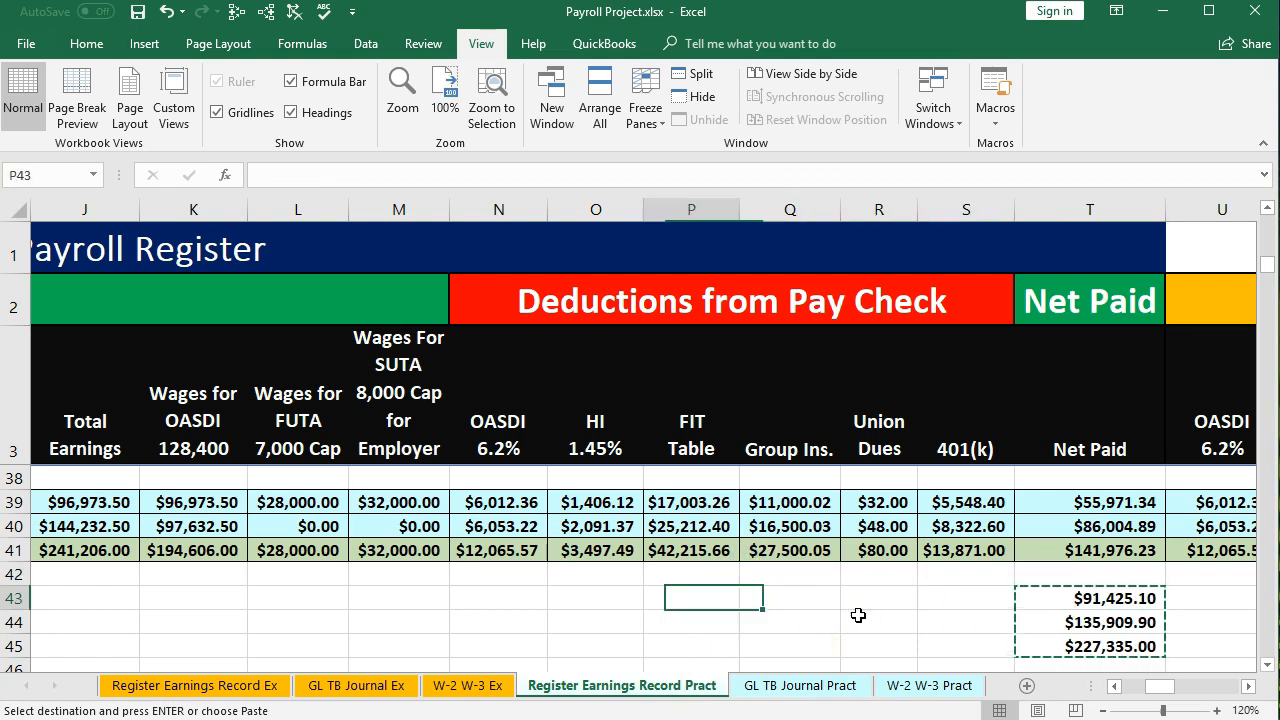
key("Left")
key("Left")
key("Left")
key("Right")
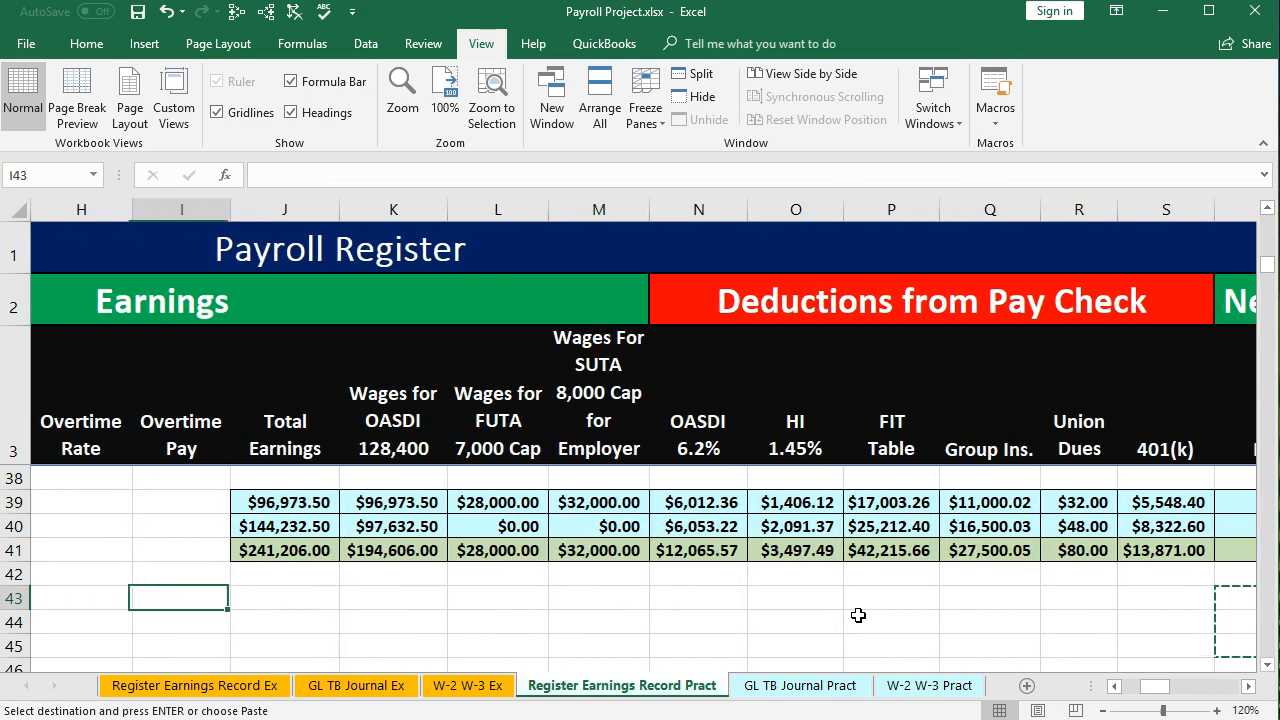
key("Right")
key("Right")
key("Left")
key("Up")
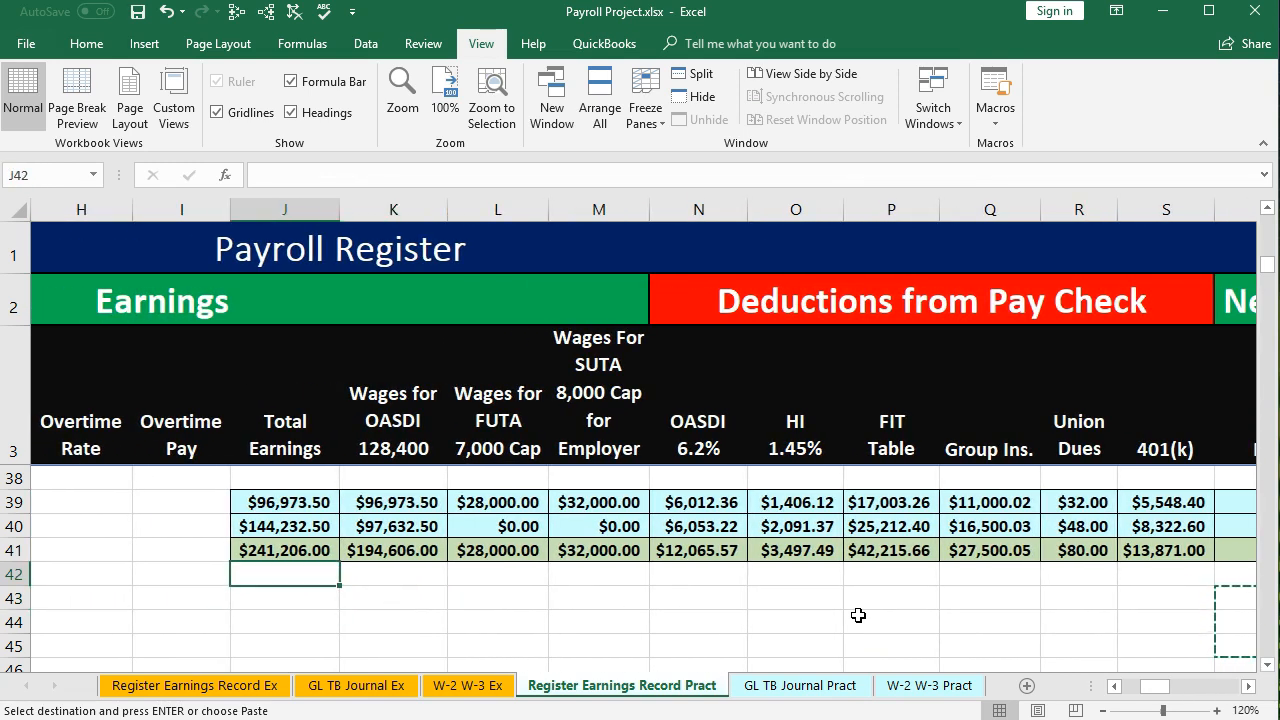
key("Up")
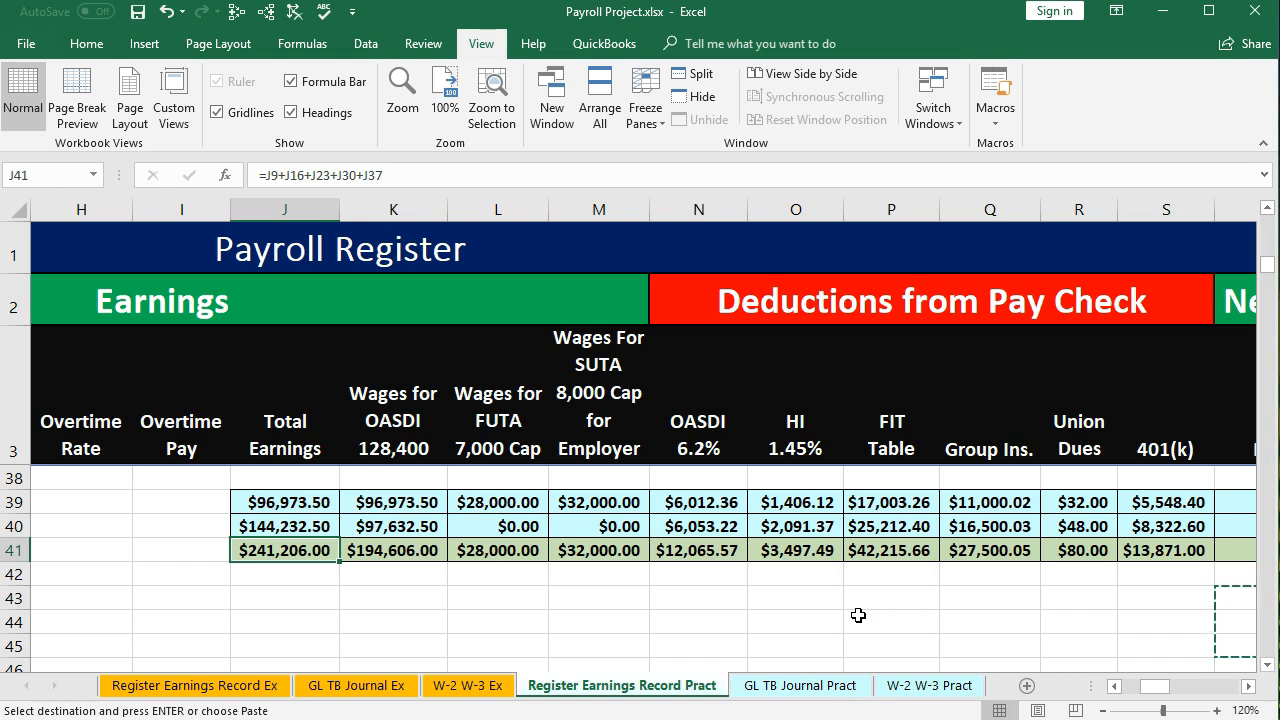
Step: Move along the yearly totals in row 41 from Total Earnings to the employer OASDI cell U41, examining the deduction and Net Paid totals
key("Right")
key("Right")
key("Right")
key("Right")
key("Right")
key("Right")
key("Right")
key("Right")
key("Right")
key("Right")
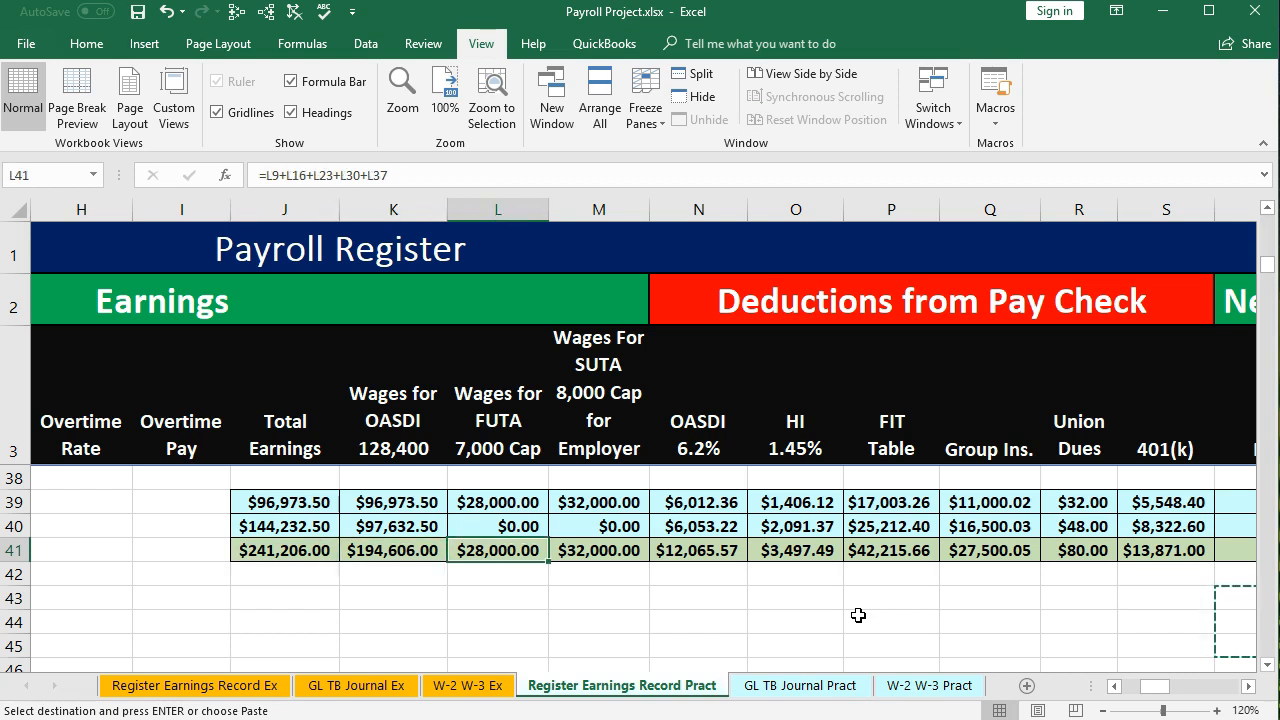
key("Right")
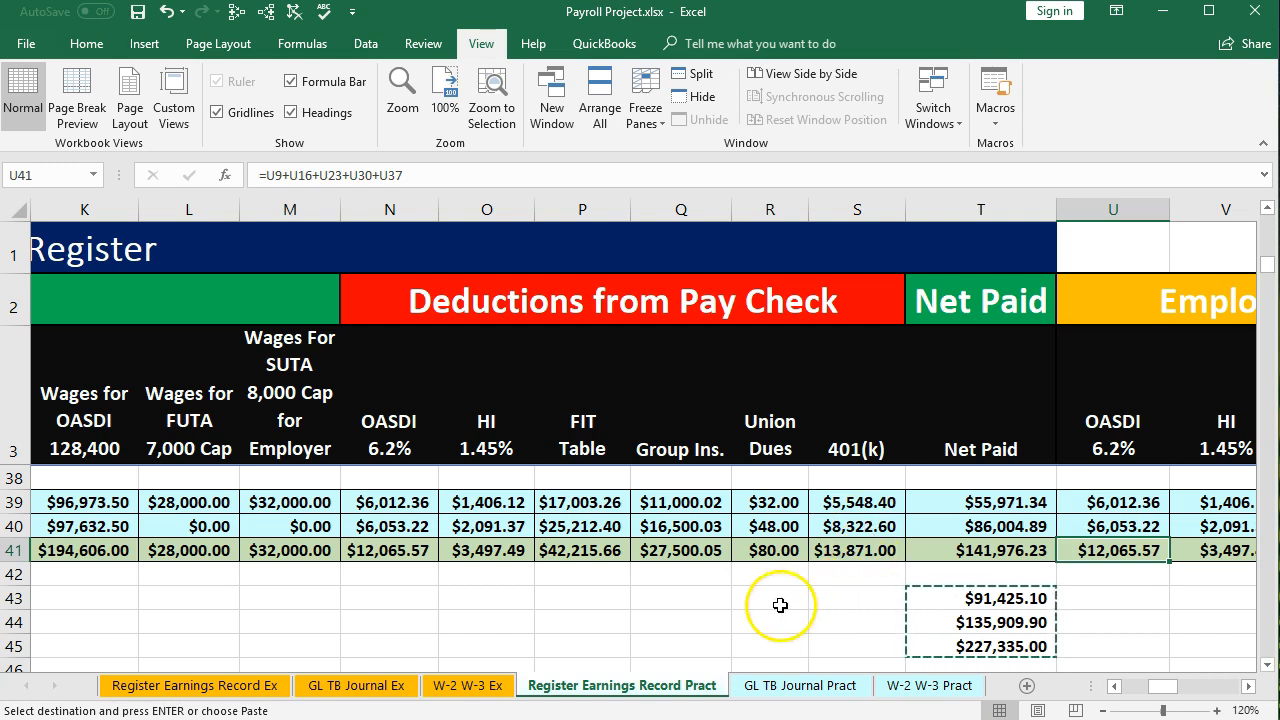
Step: Inspect the wage check formulas in T43 and T44 below Net Paid, and select the yearly 401(k) total in S41
double_click(932, 598)
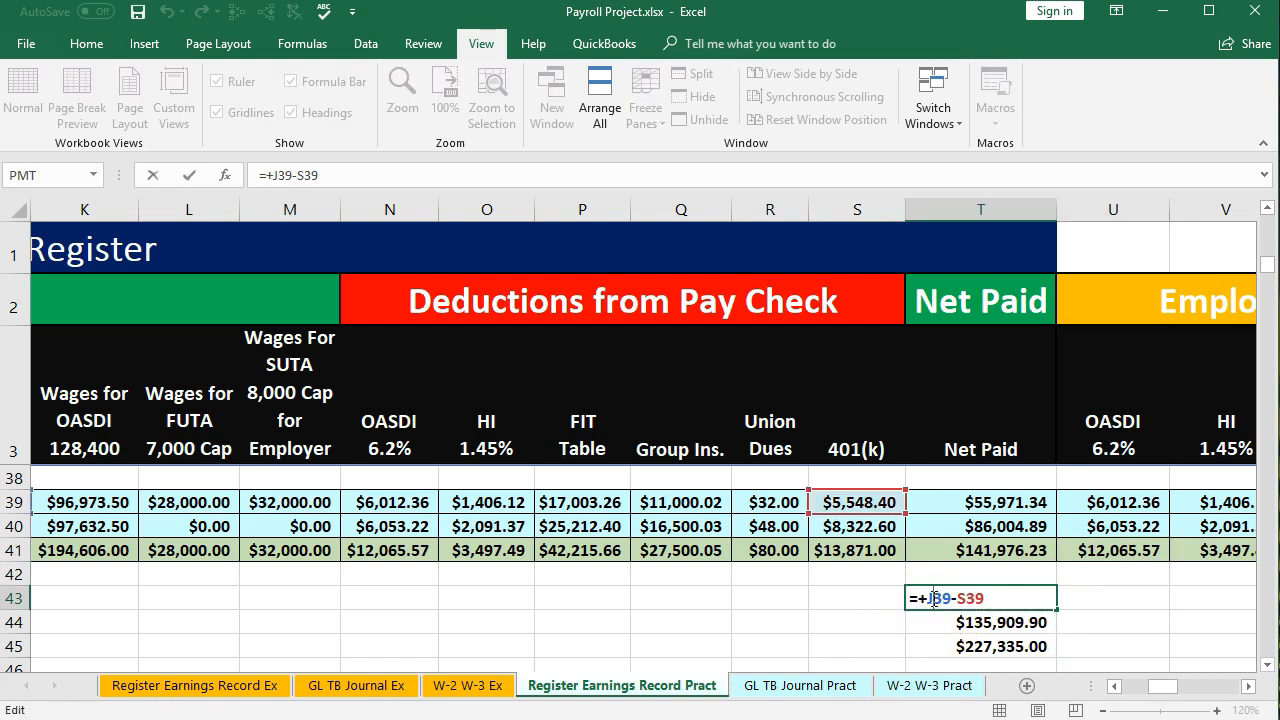
key("Return")
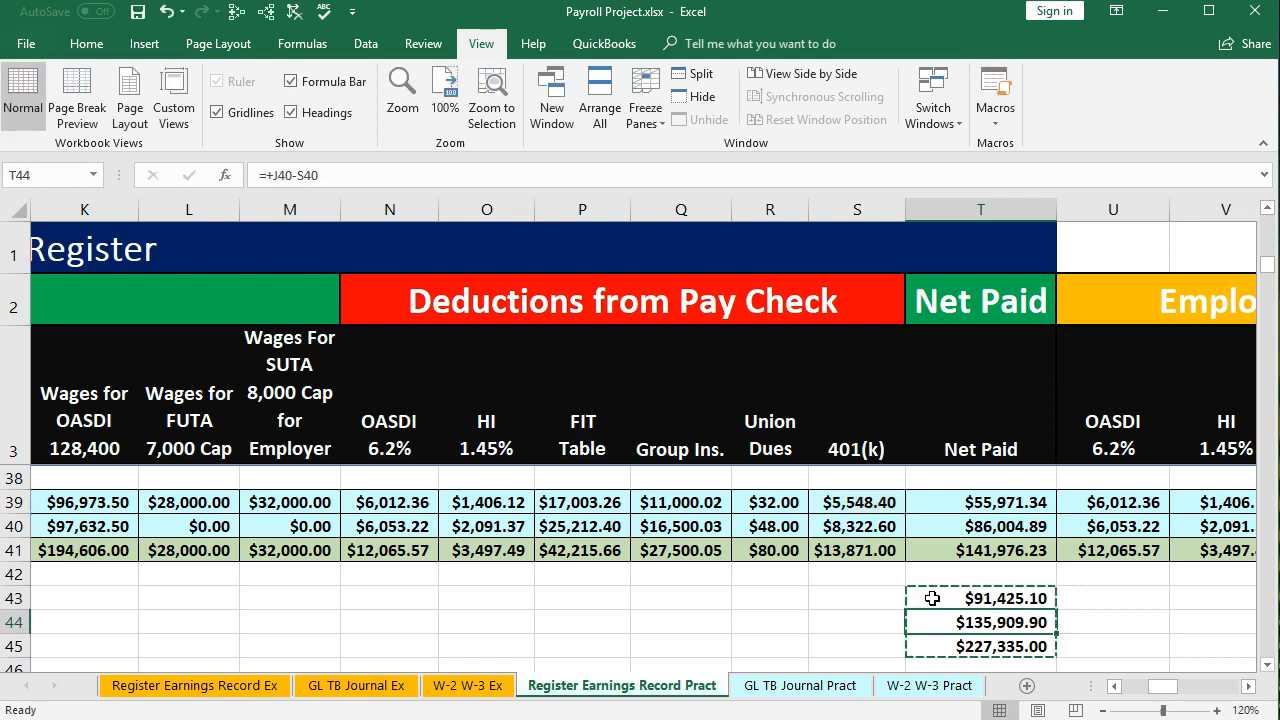
double_click(942, 625)
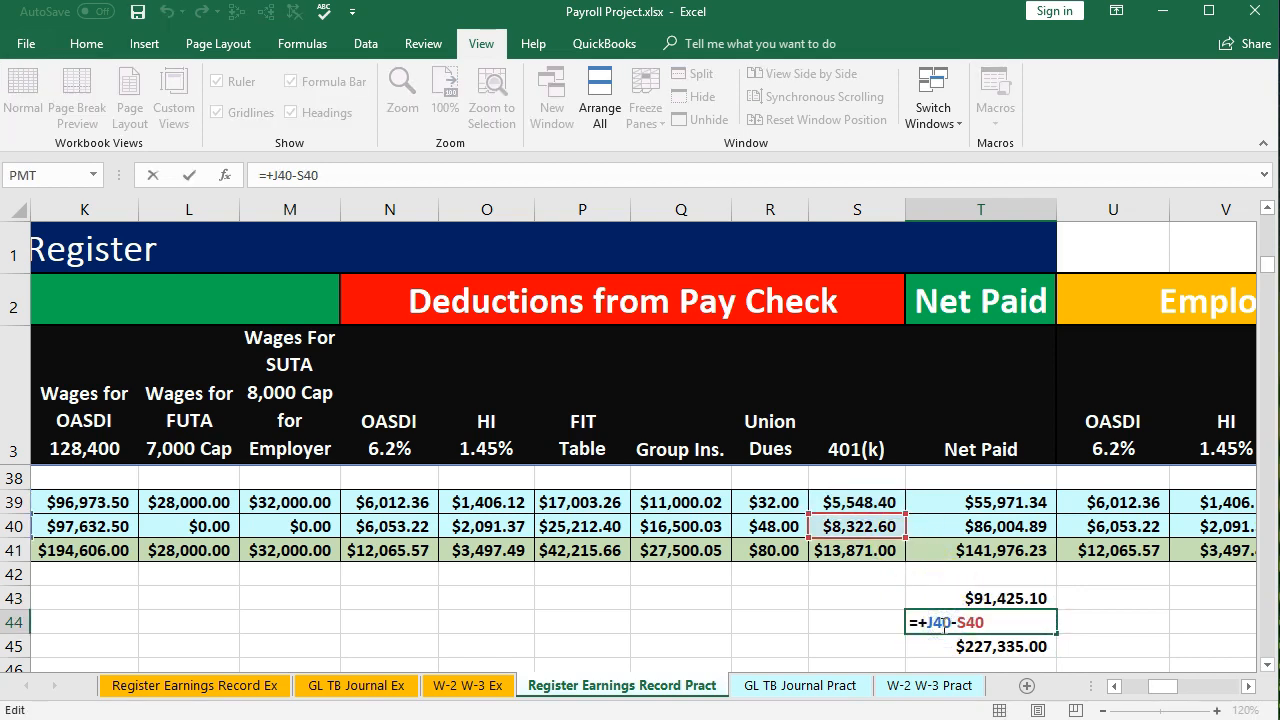
key("Return")
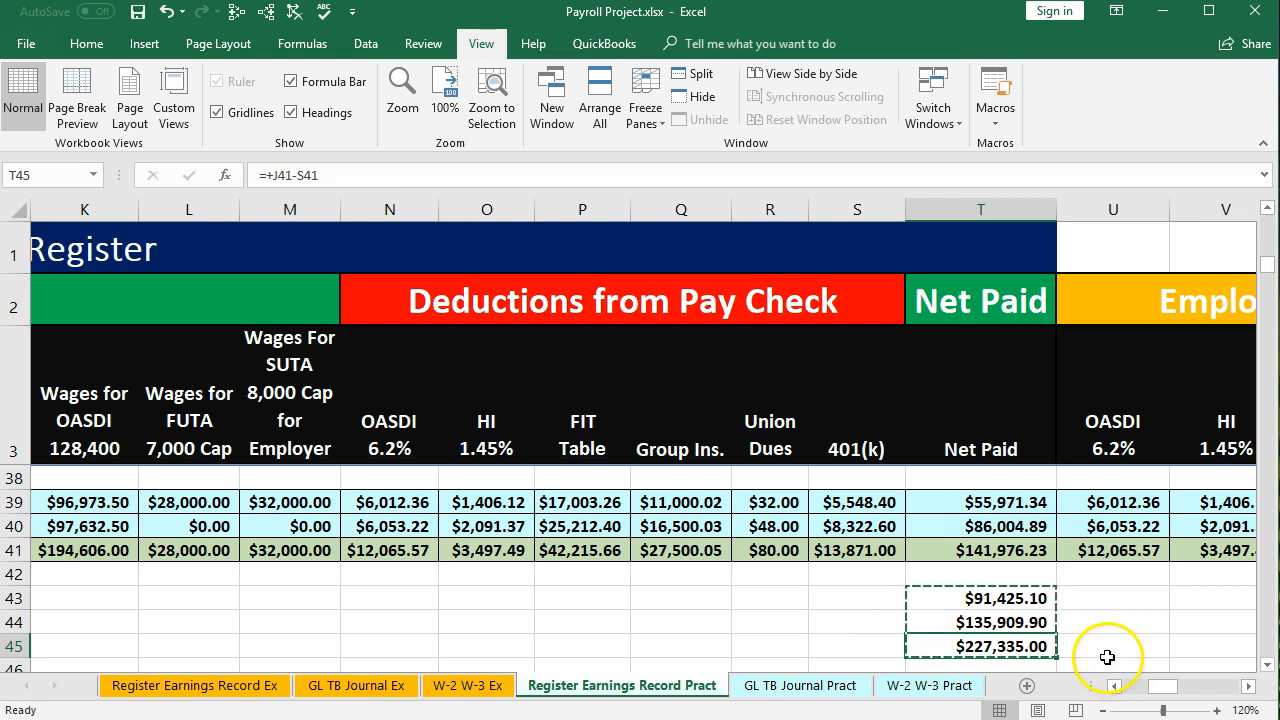
left_click(856, 552)
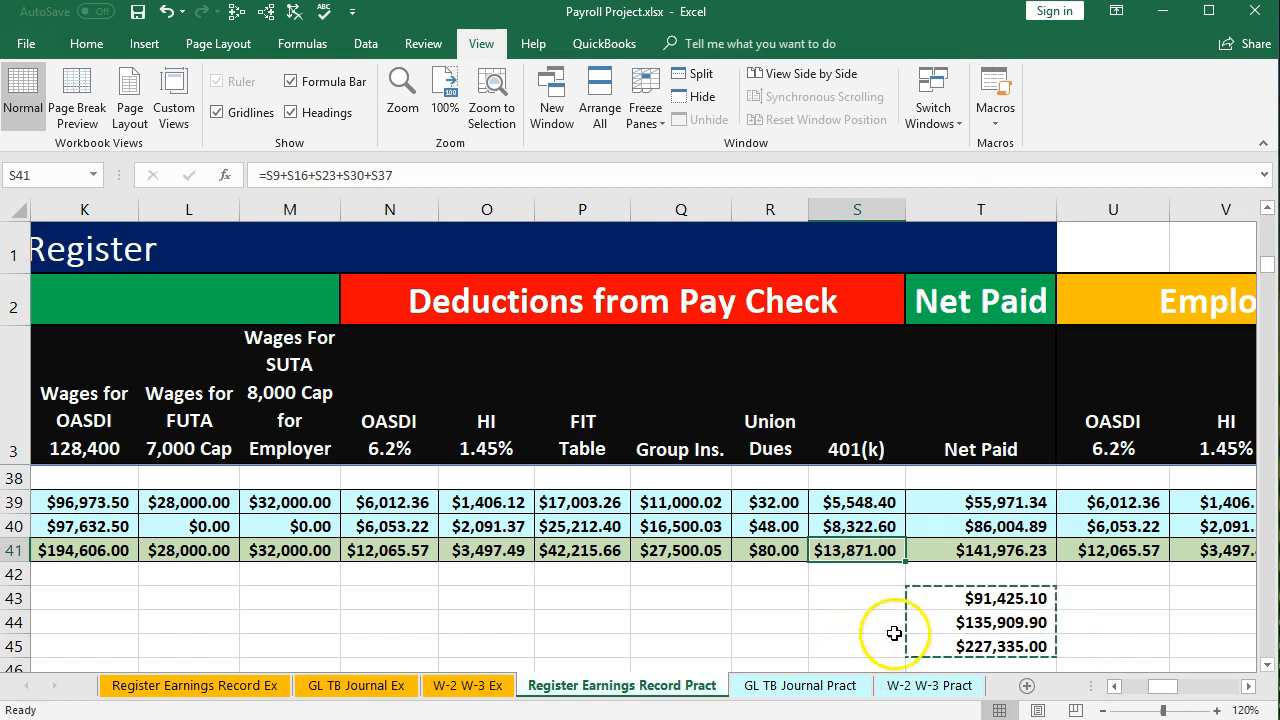
Step: Switch to Form 940 in Acrobat and examine line 3, total payments to all employees, and line 5, payments in excess of $7,000
left_click(184, 718)
scroll(367, 579, "up", 2)
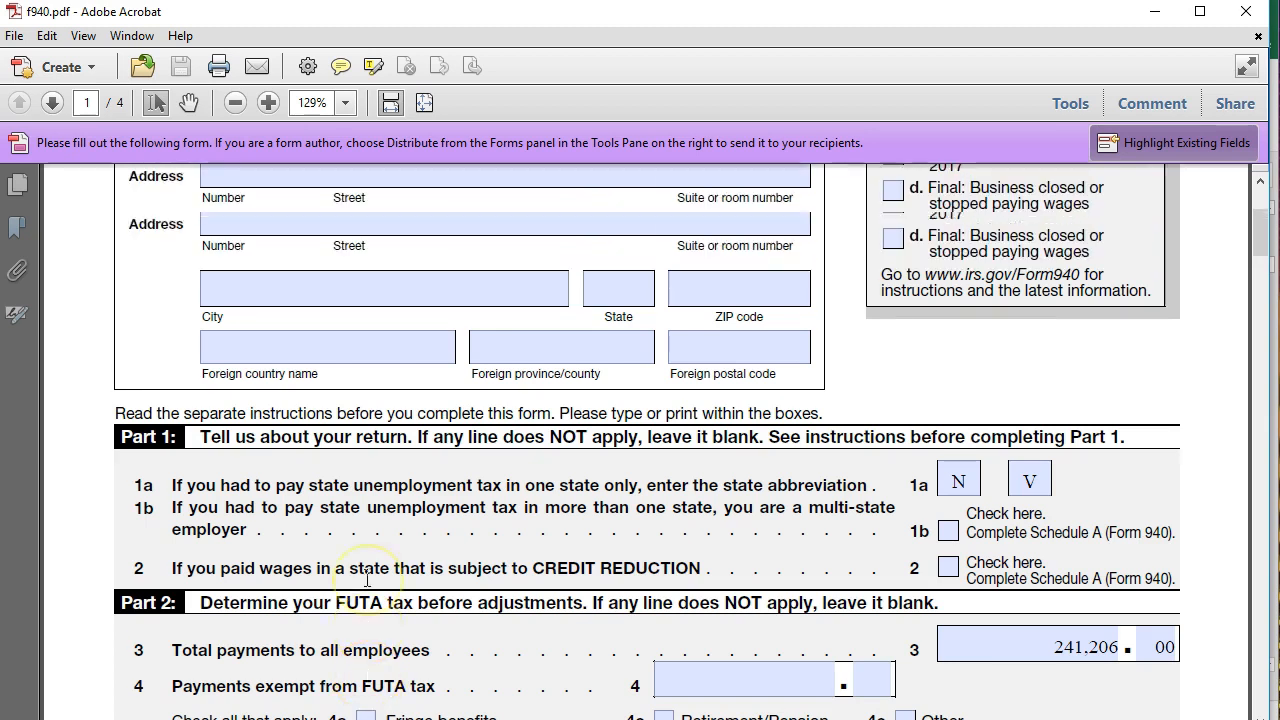
scroll(367, 579, "up", 5)
scroll(367, 579, "down", 7)
left_click(955, 550)
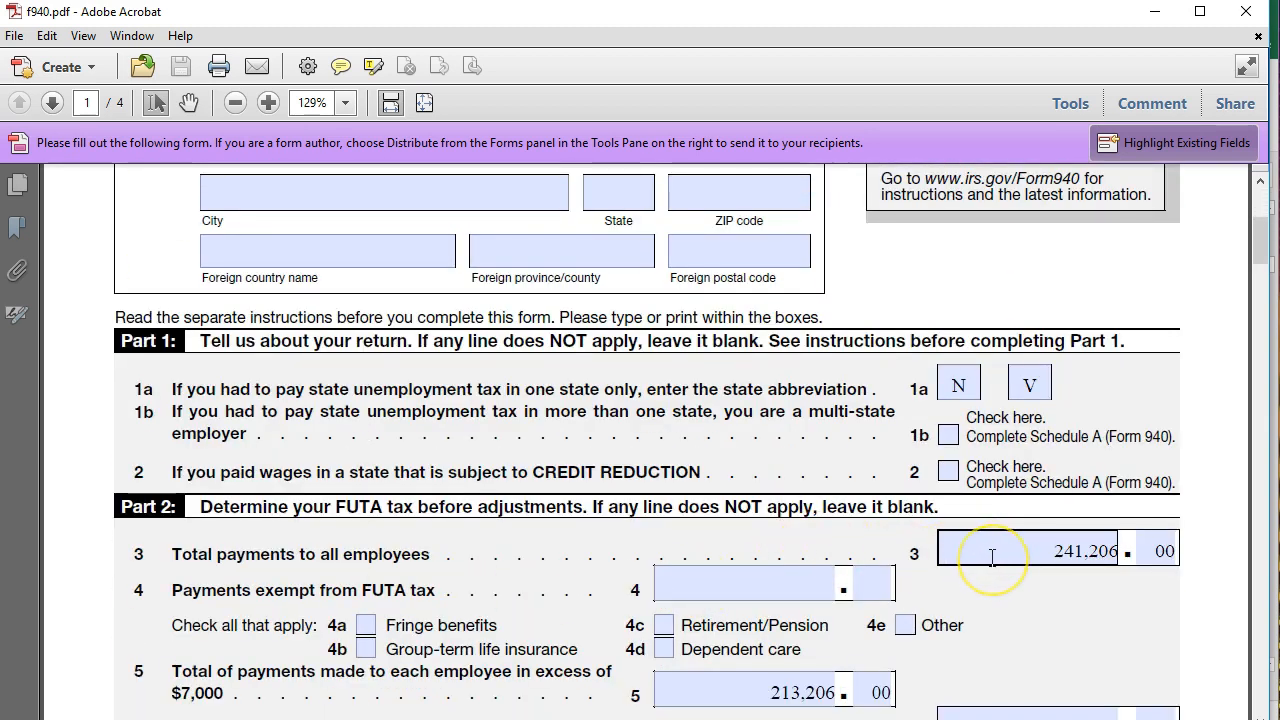
left_click(707, 637)
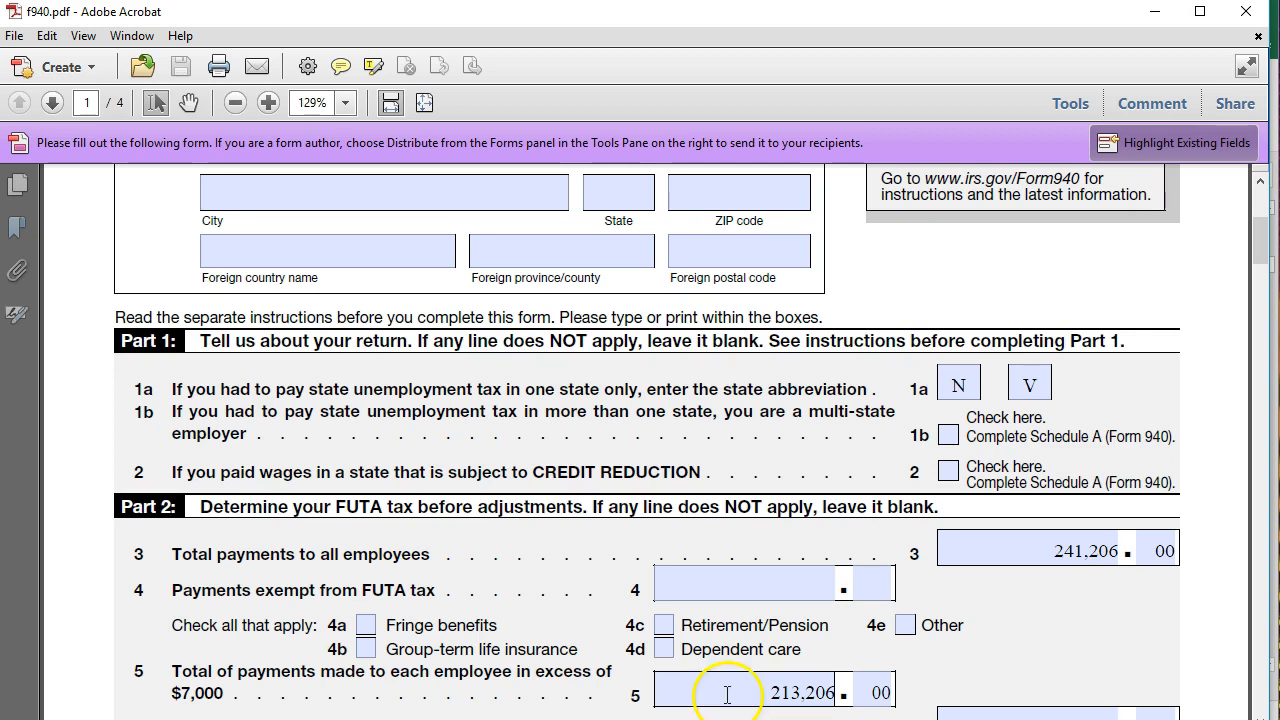
Step: Bring up the third-quarter Form 941 and select the federal income tax withheld amount on line 3
key("alt+Tab")
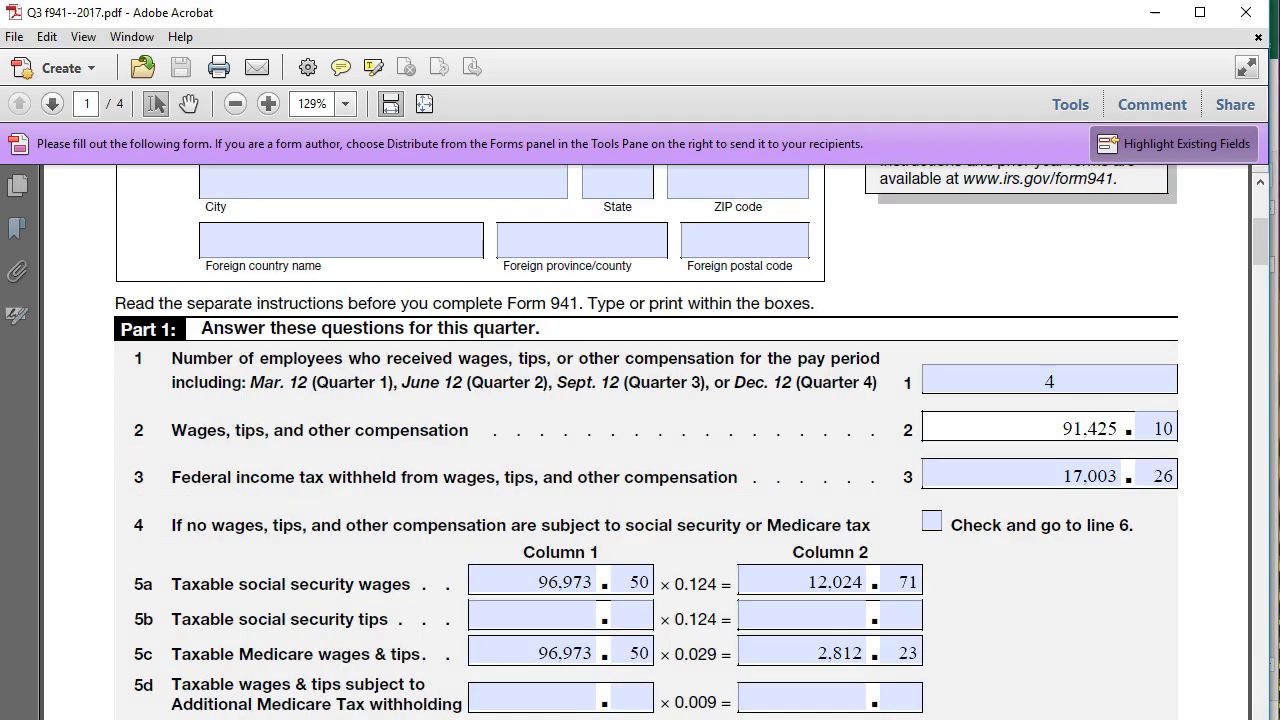
left_click(831, 580)
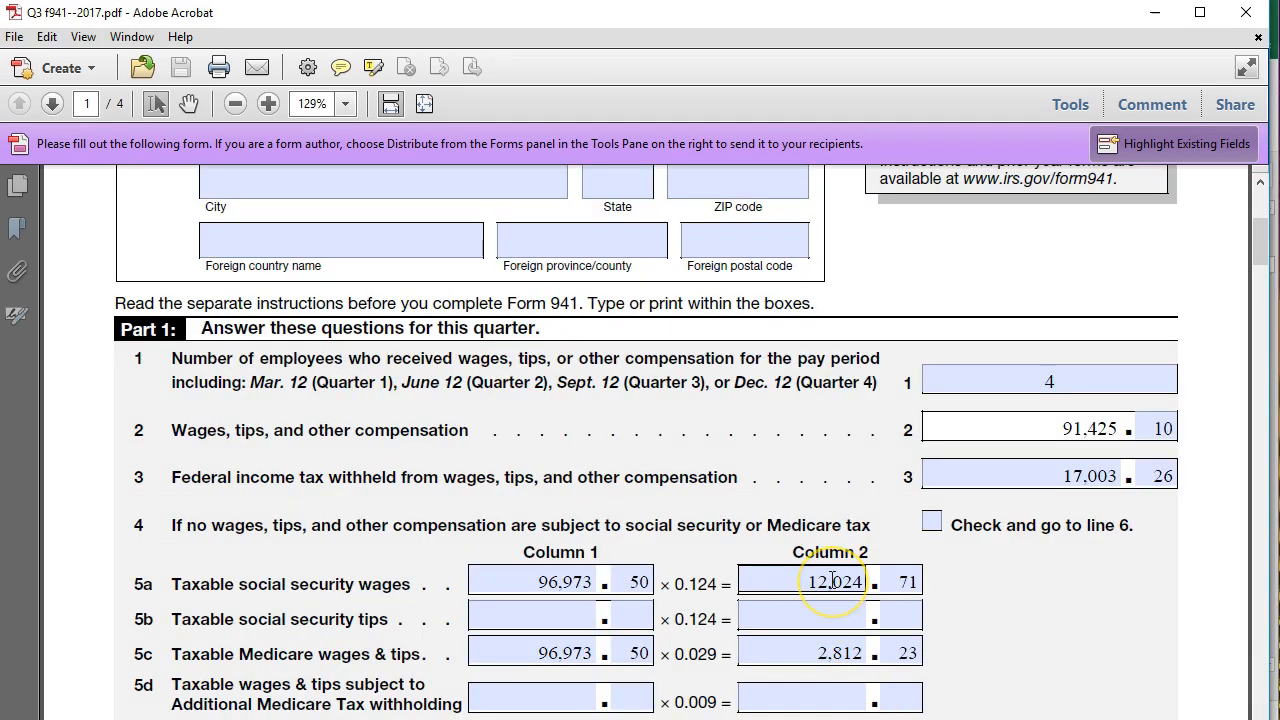
scroll(836, 577, "down", 1)
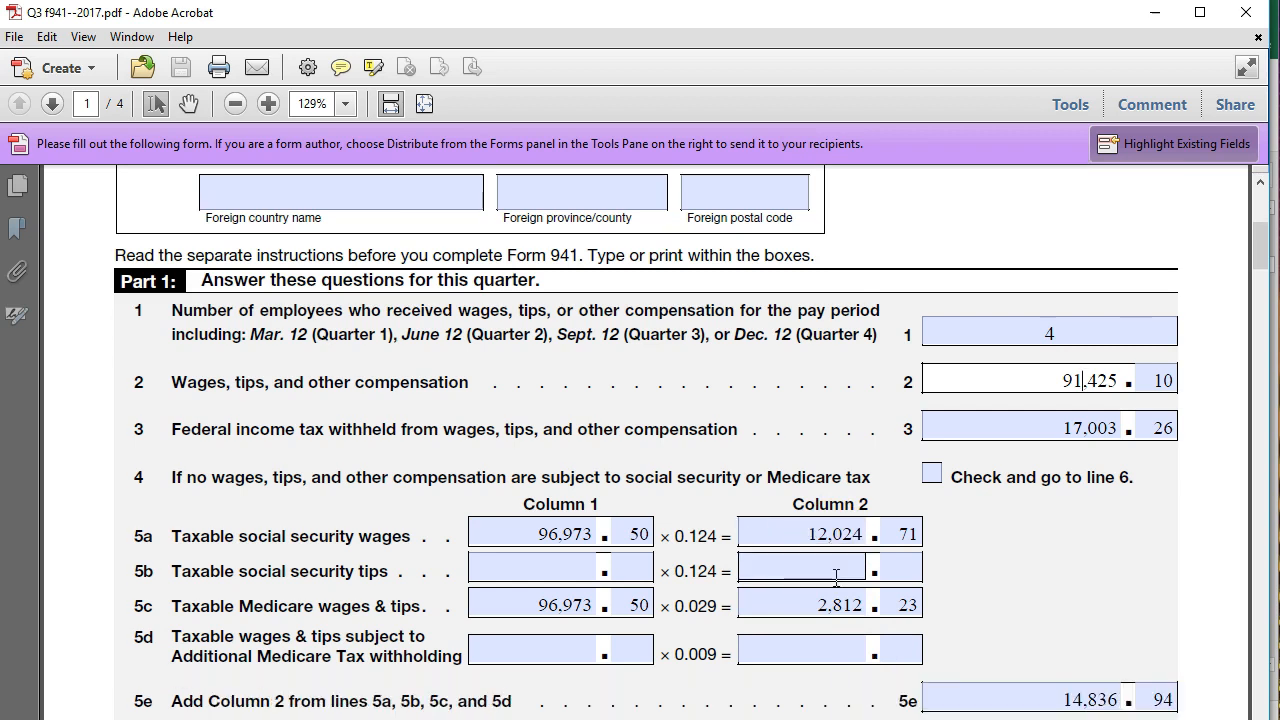
left_click(1006, 432)
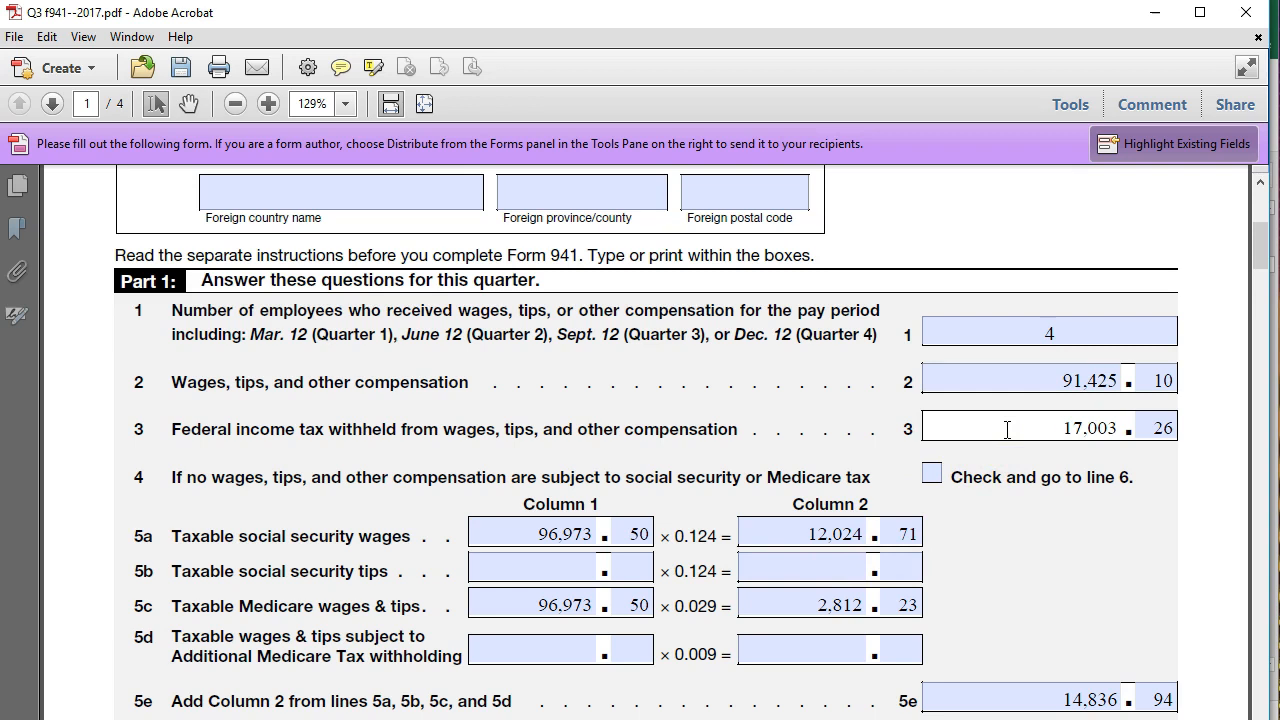
Step: Clear the calculator, start an addition with 17003.26, and move the calculator off the form
key("alt+Tab")
left_click(714, 580)
type("17003.")
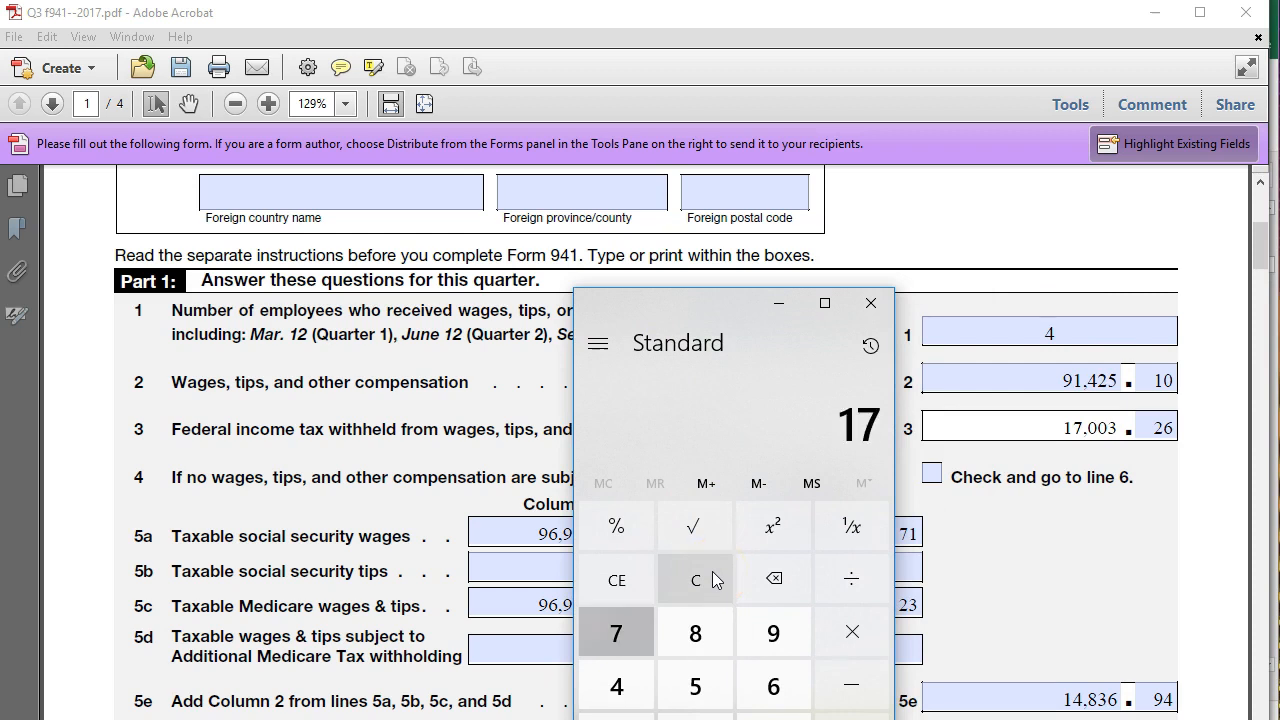
type("26+")
left_click_drag(702, 302, 1279, 276)
left_click(1110, 297)
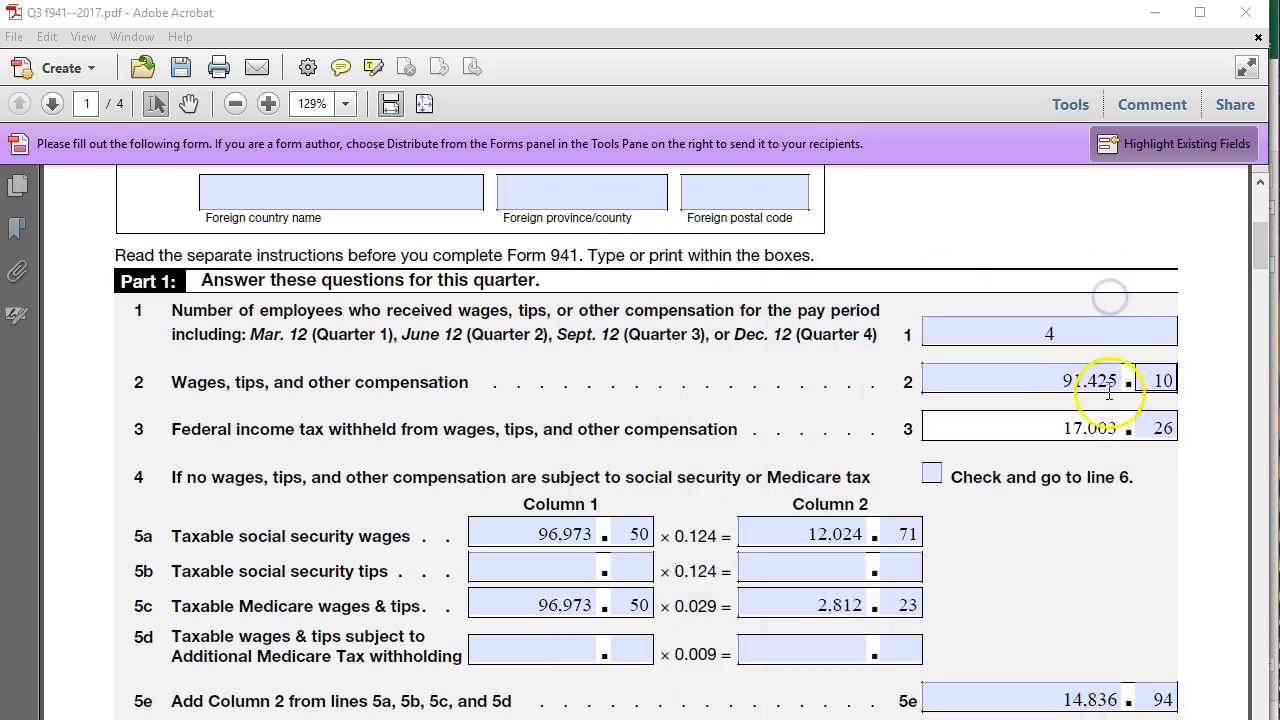
Step: Check the quarter and line 3 of the fourth-quarter Form 941, add 25212.40 to the pending calculator amount, and put the calculator away
scroll(1109, 393, "up", 3)
scroll(889, 252, "up", 4)
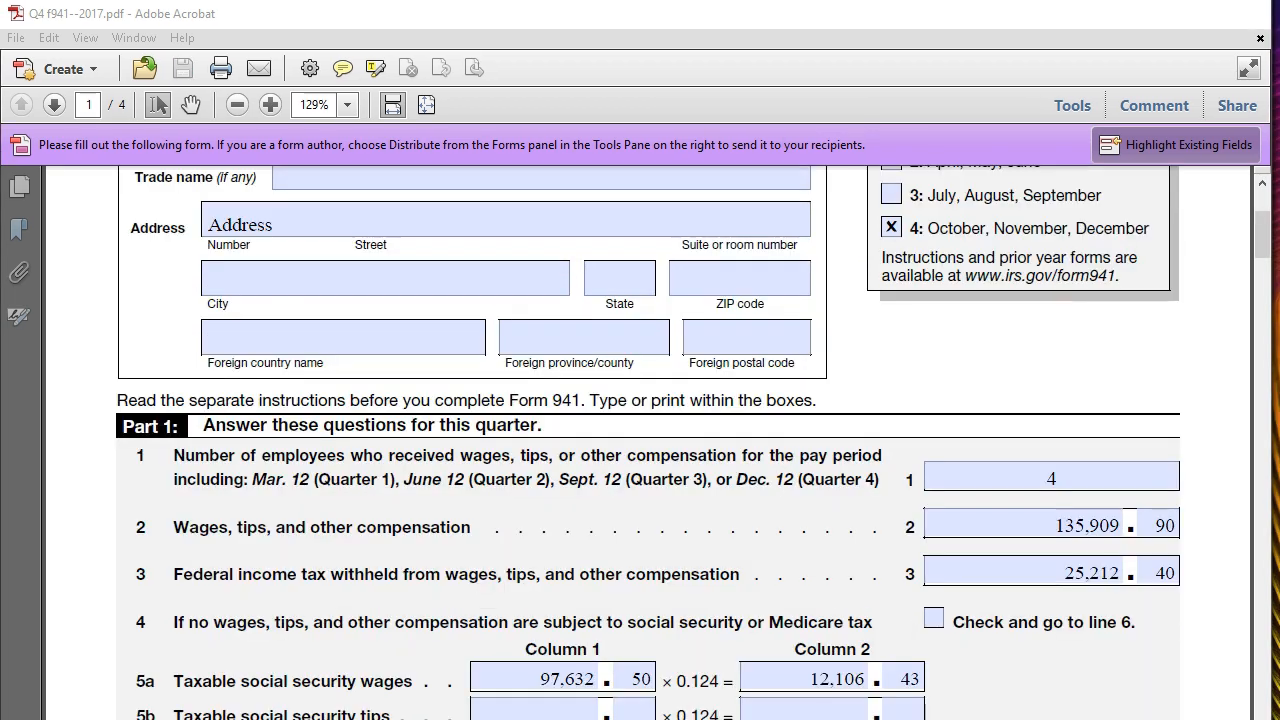
scroll(774, 543, "up", 5)
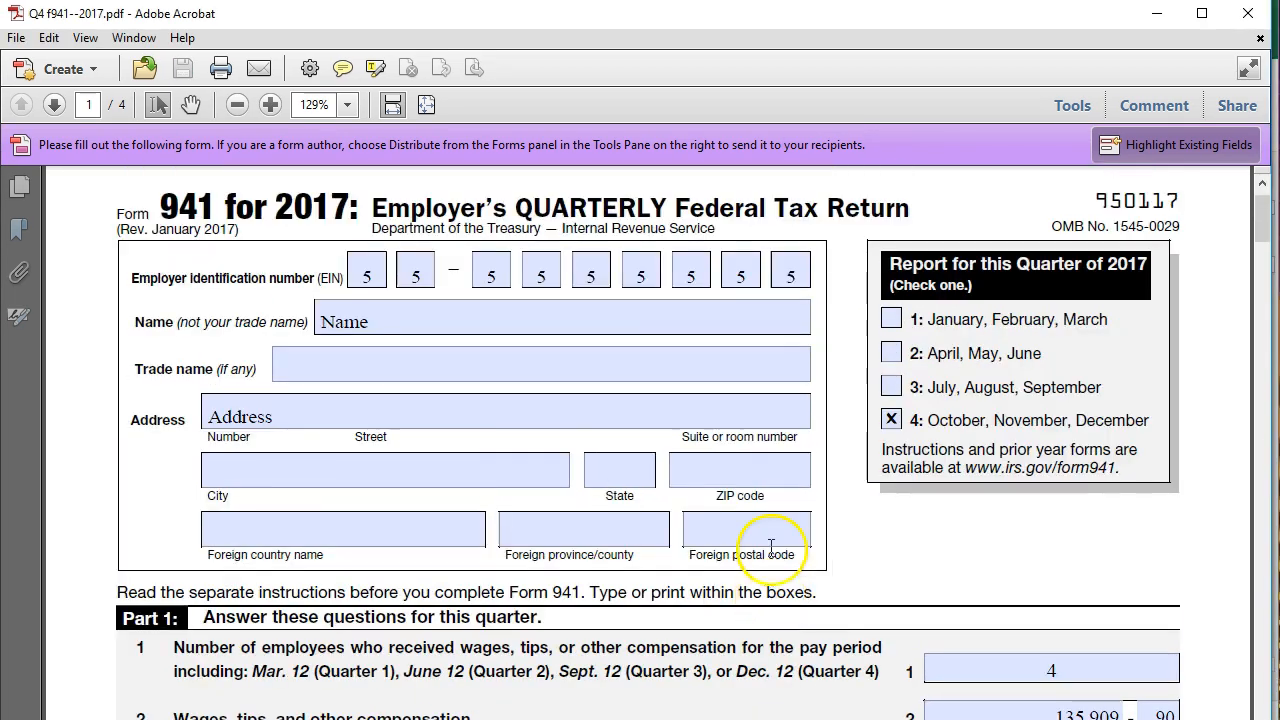
scroll(1262, 370, "down", 6)
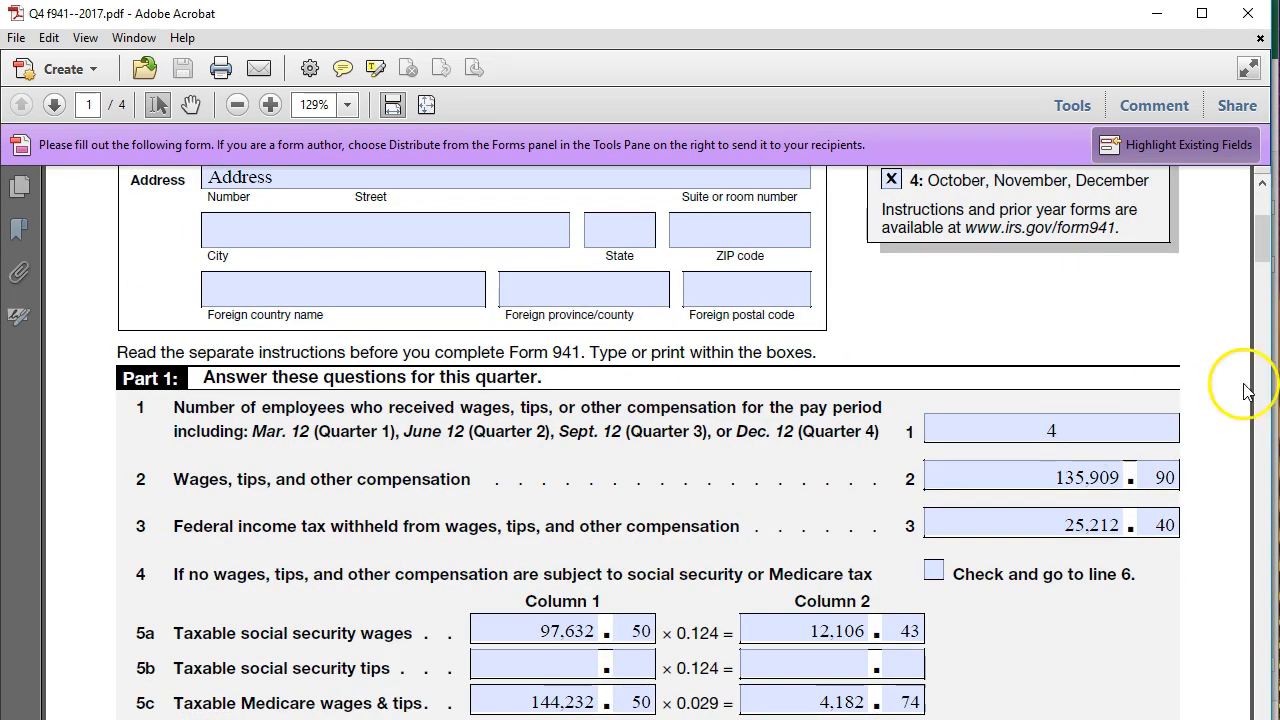
left_click_drag(1279, 324, 622, 350)
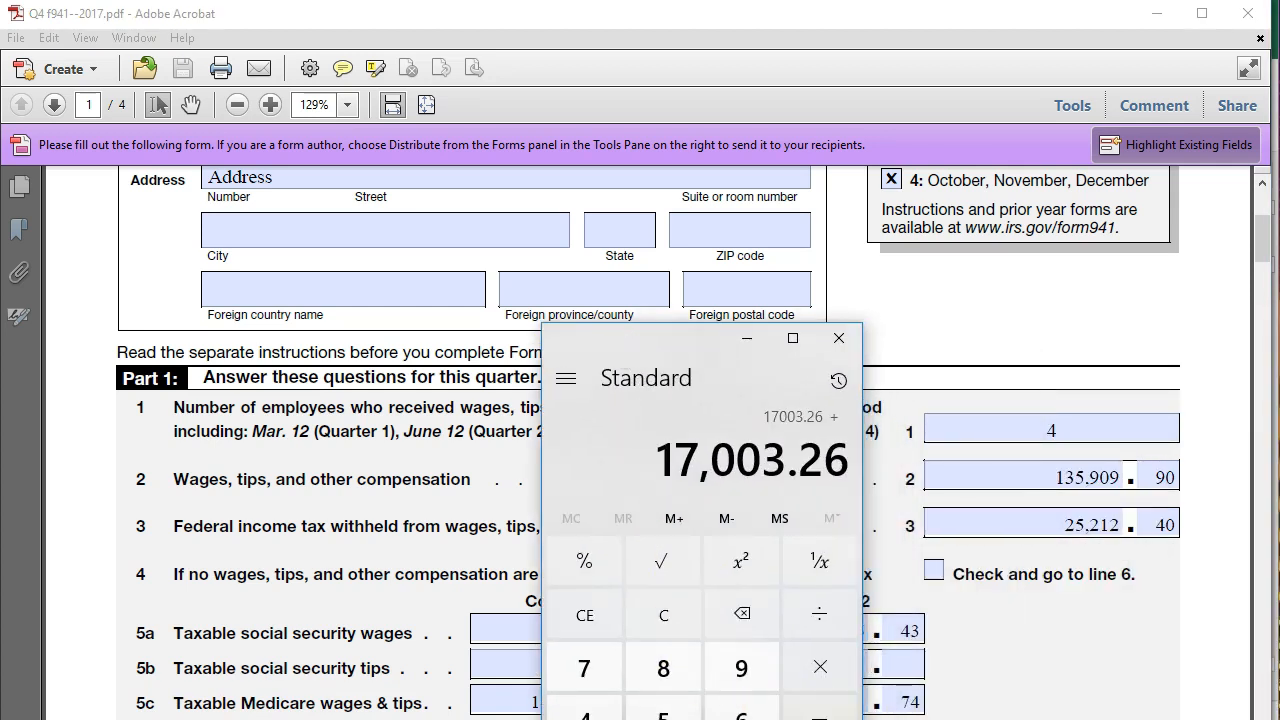
type("25212.40")
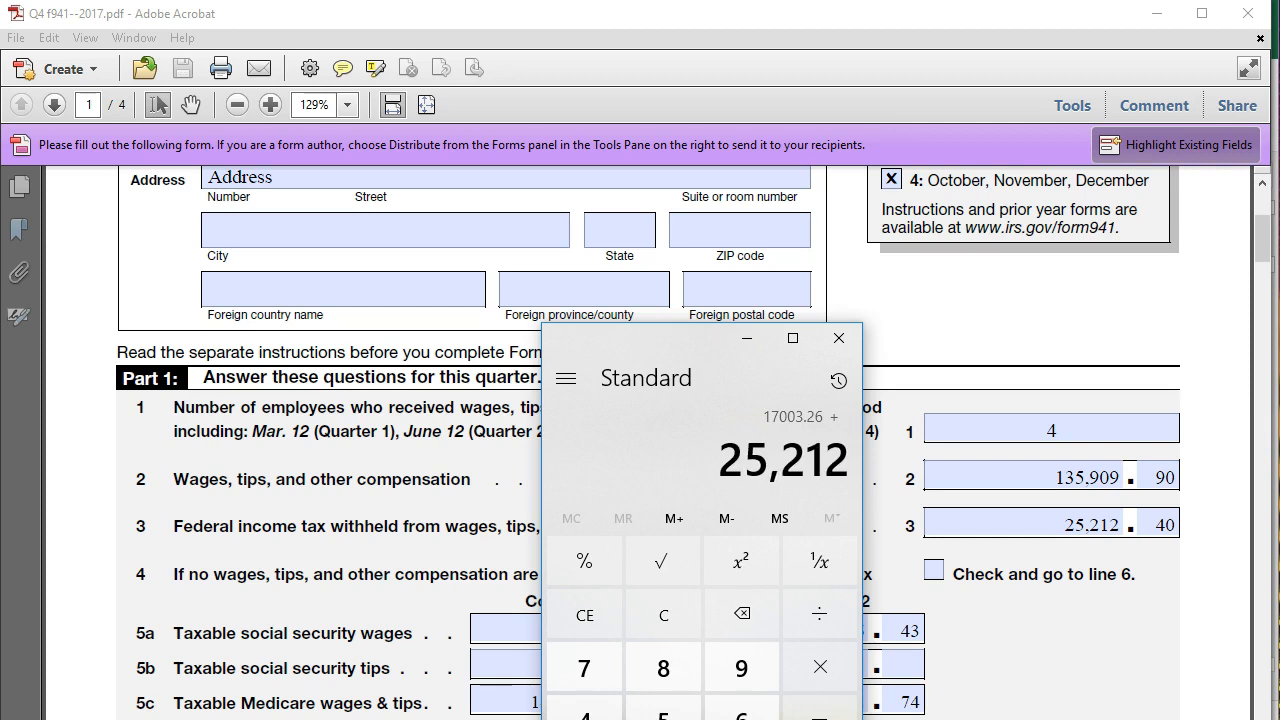
key("Return")
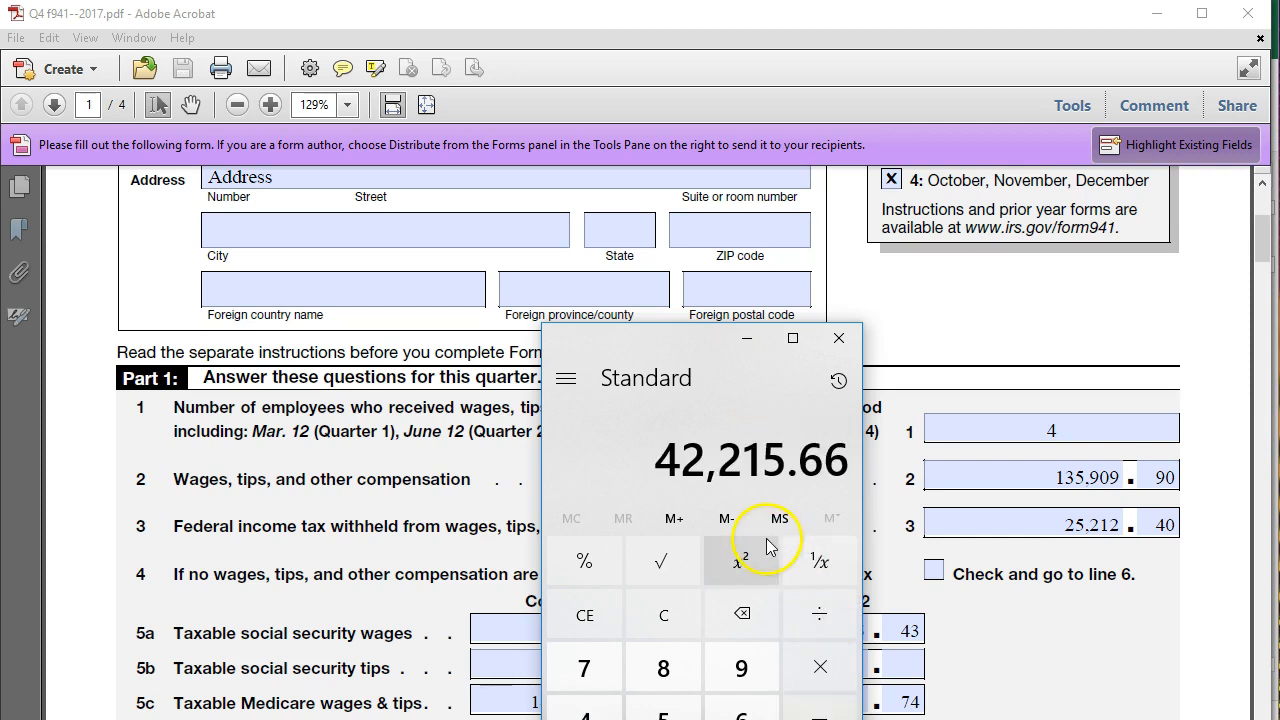
left_click_drag(663, 337, 995, 303)
left_click(1074, 303)
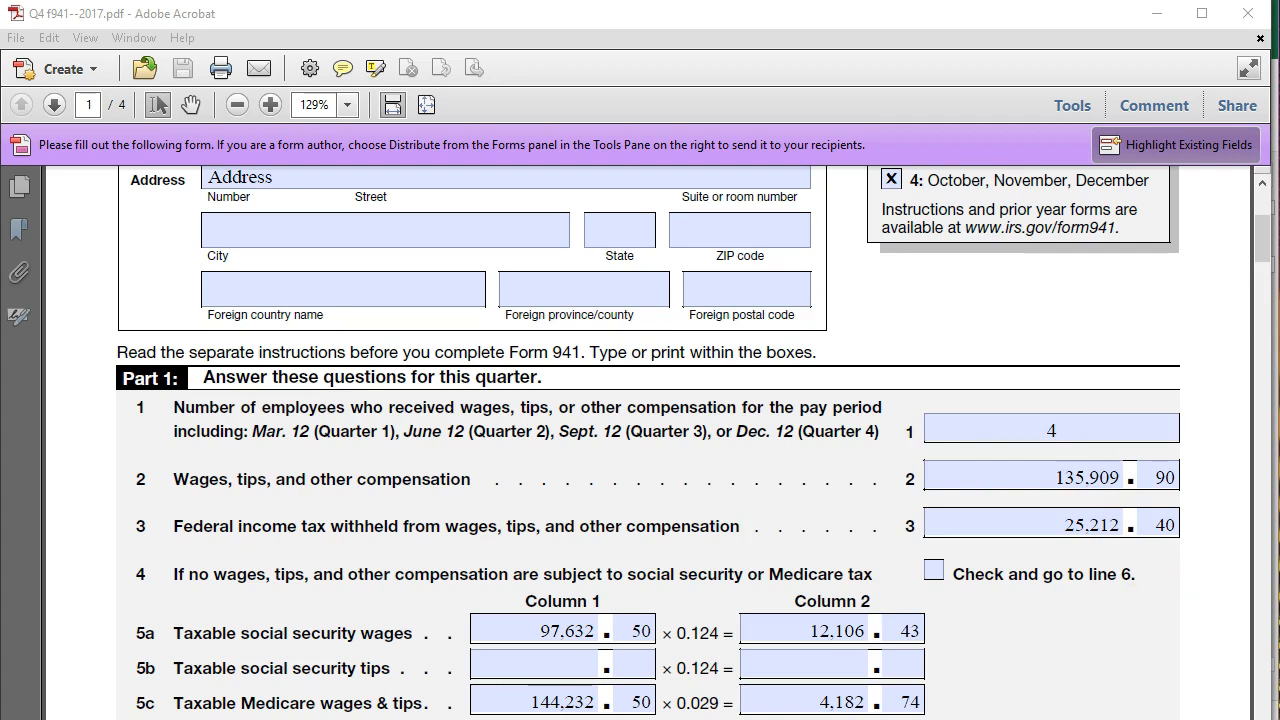
Step: Switch to Excel and compare the summed withholding with FIT total P41 and the W-3 federal income tax in D4 of W-2 W-3 Pract
mouse_move(564, 719)
left_click(440, 716)
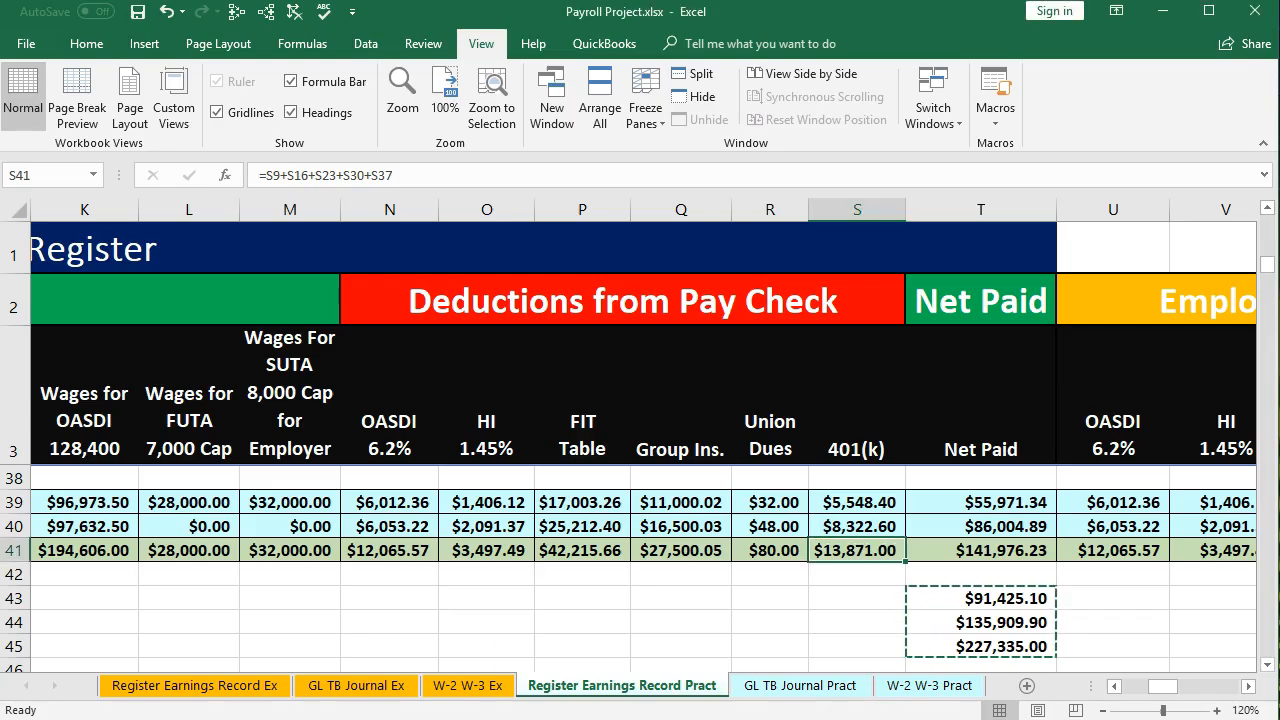
left_click(555, 582)
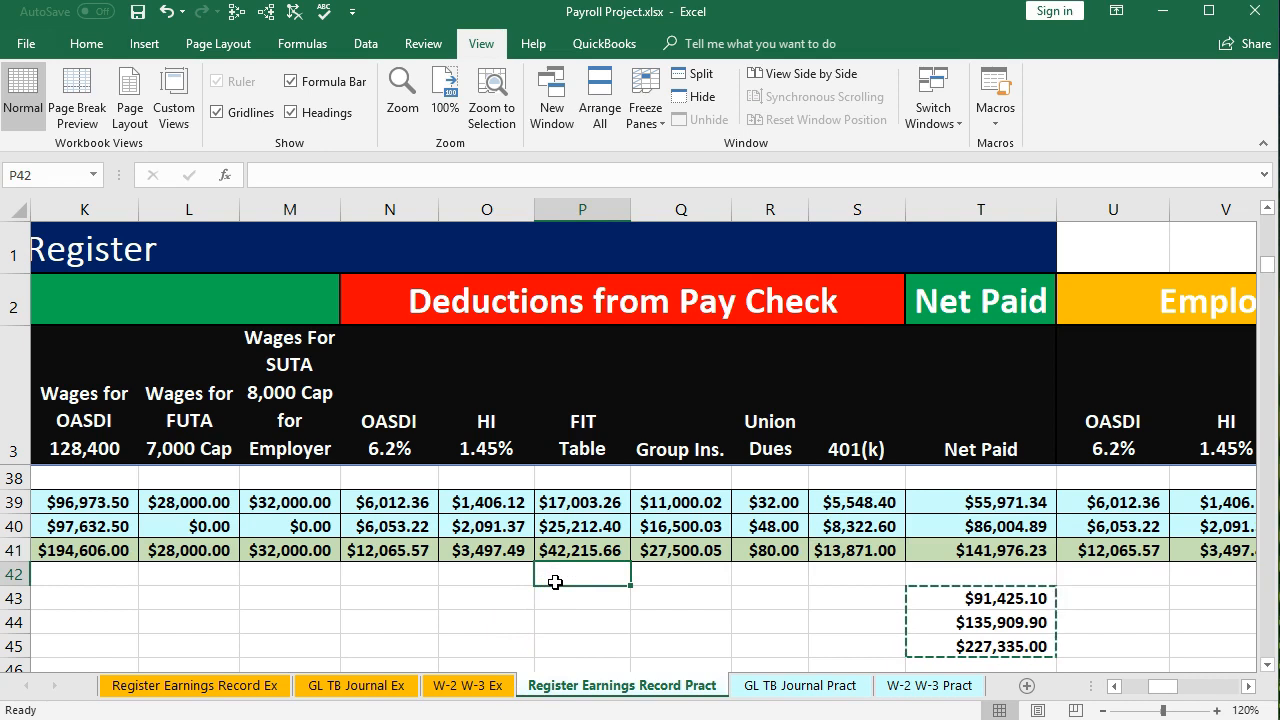
left_click(573, 551)
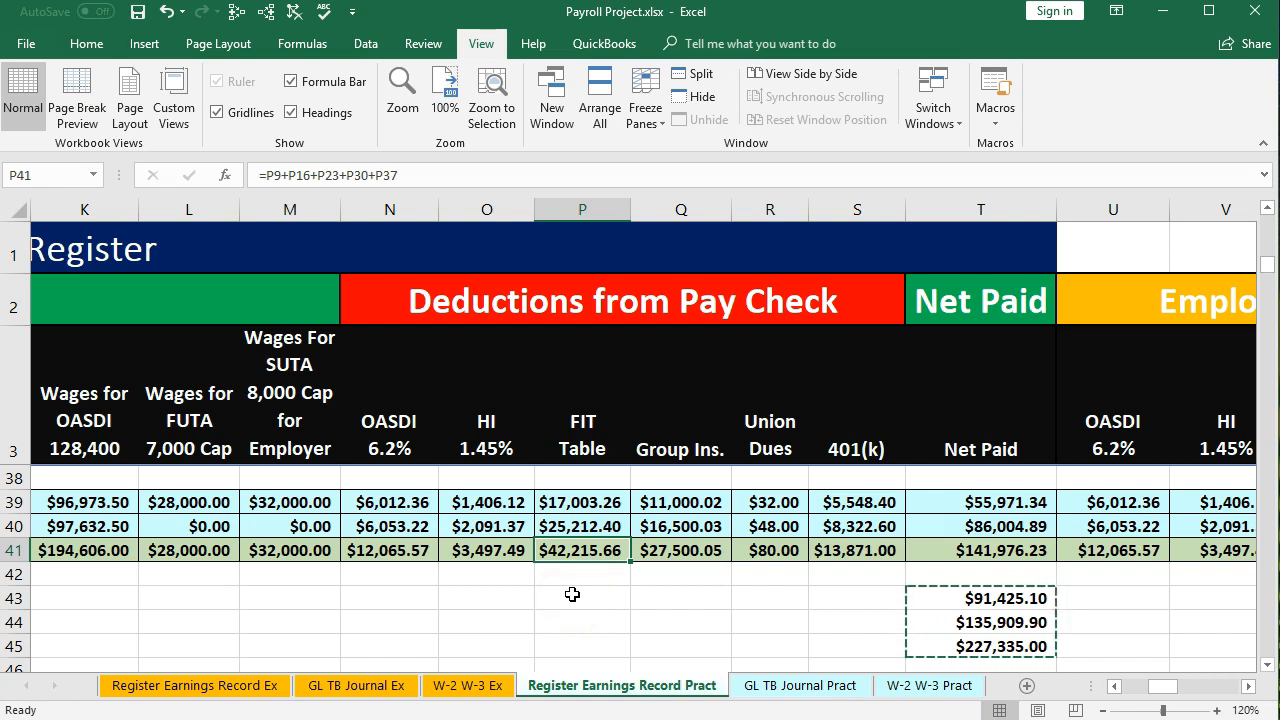
left_click(917, 690)
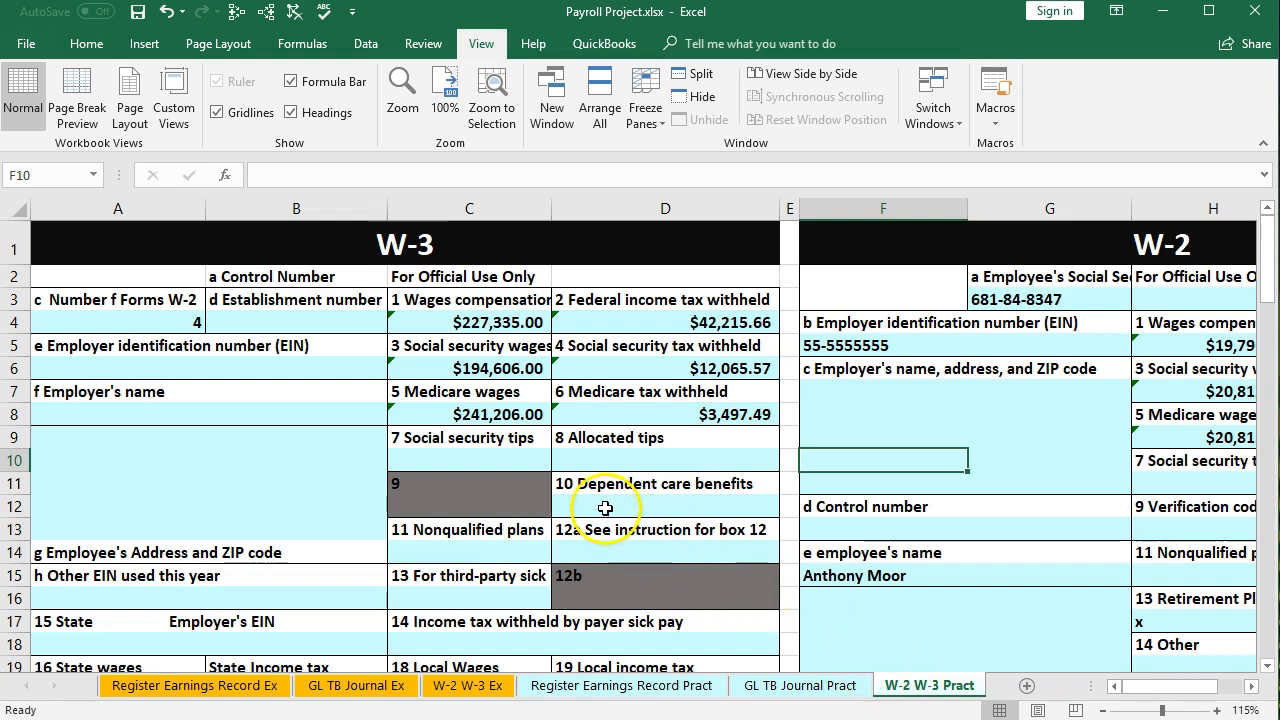
left_click(663, 322)
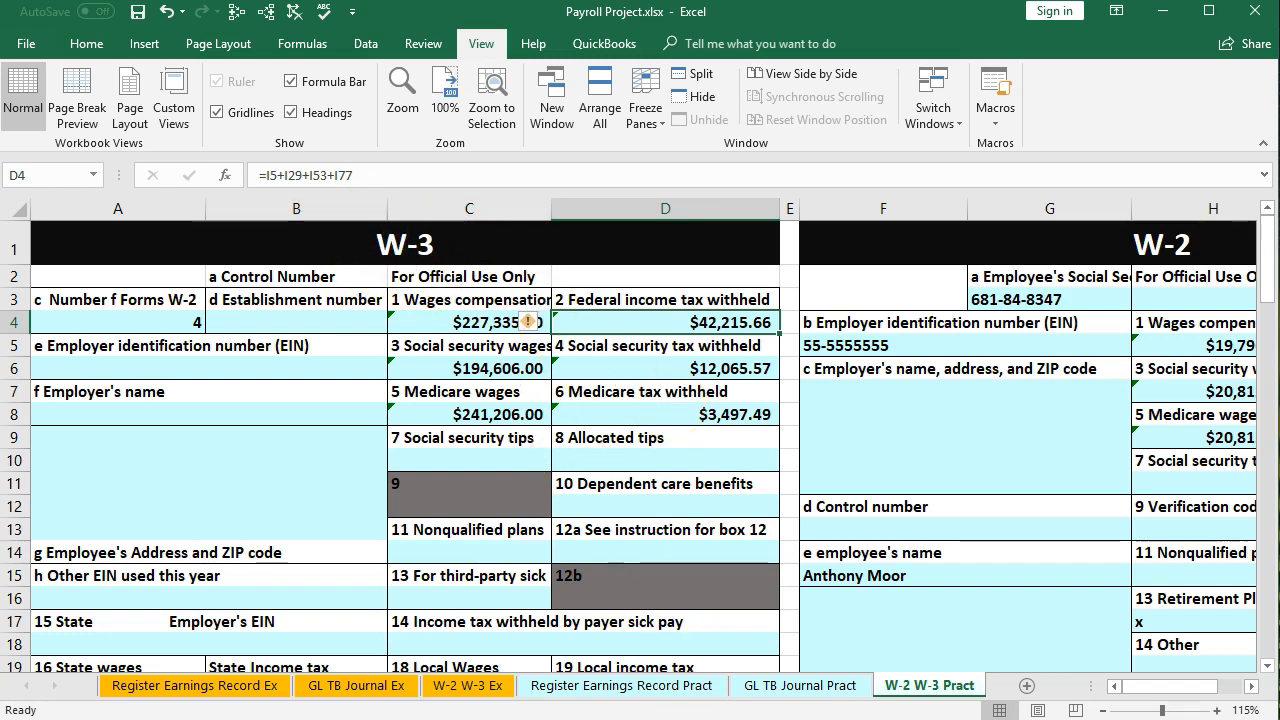
Step: Return to the third-quarter Form 941 and select the Column 1 taxable social security wages on line 5a
key("alt+Tab")
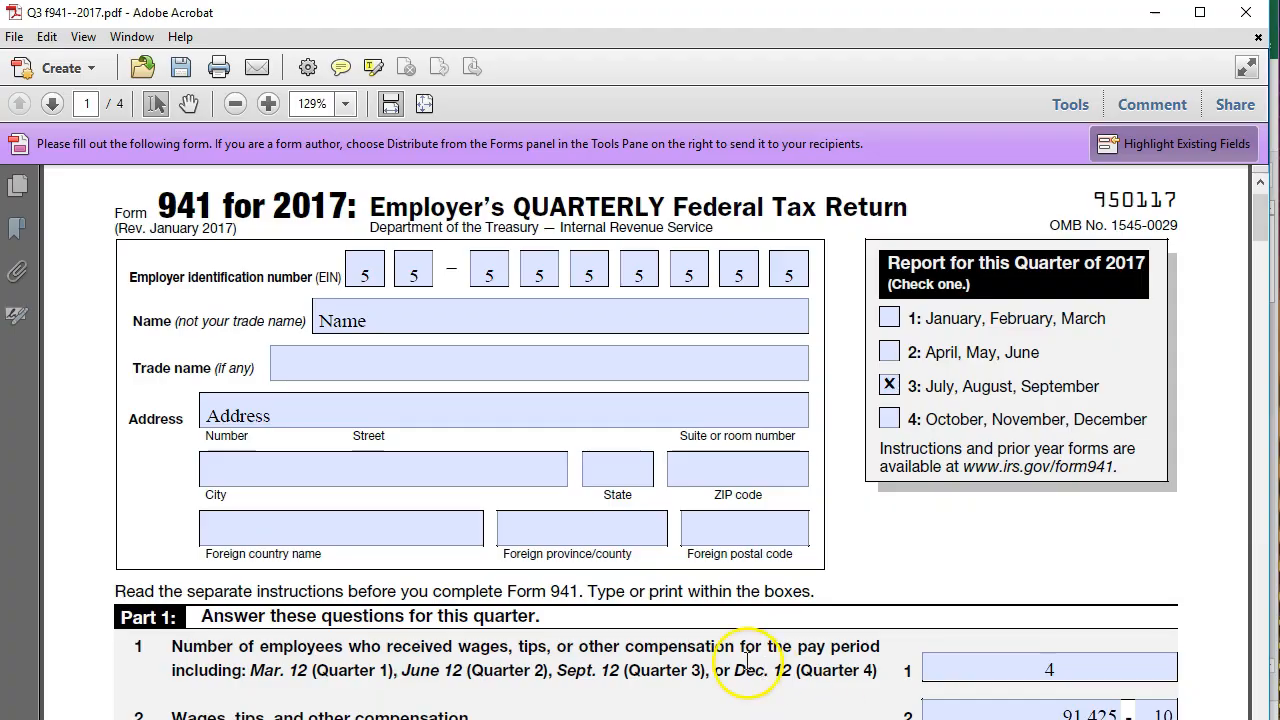
scroll(660, 560, "down", 4)
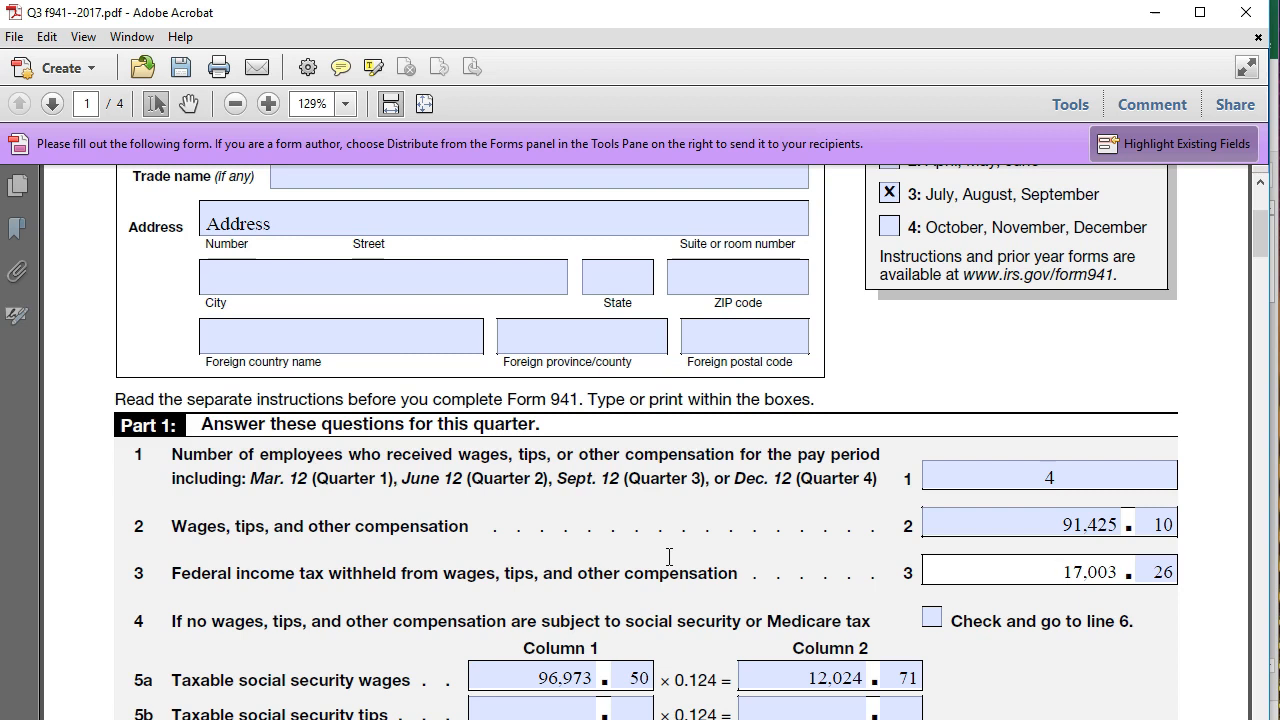
scroll(669, 556, "down", 3)
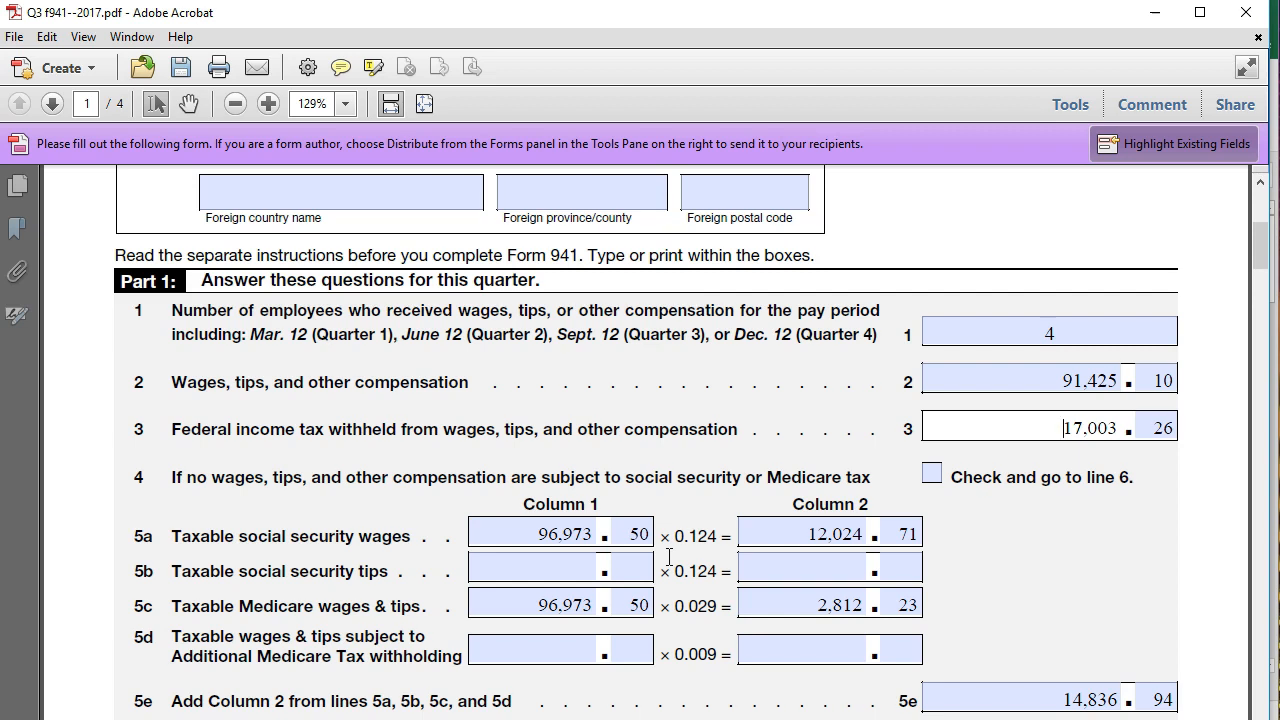
scroll(669, 556, "down", 2)
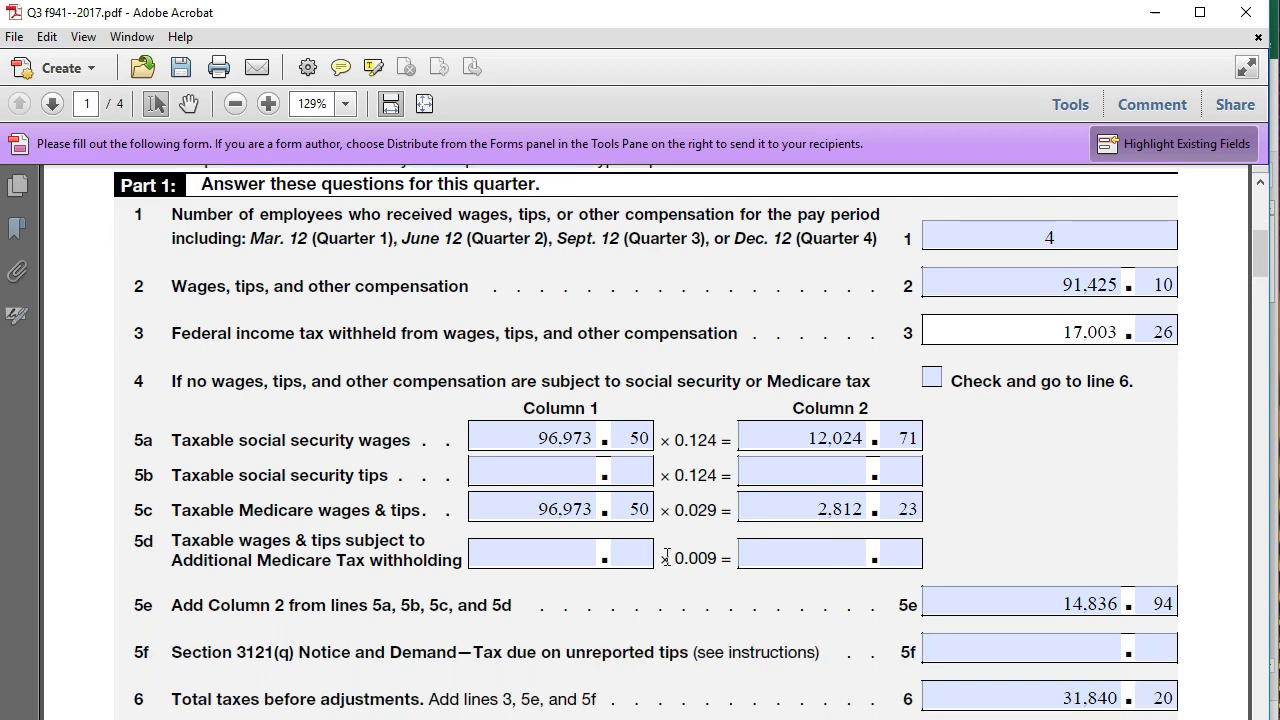
left_click(508, 440)
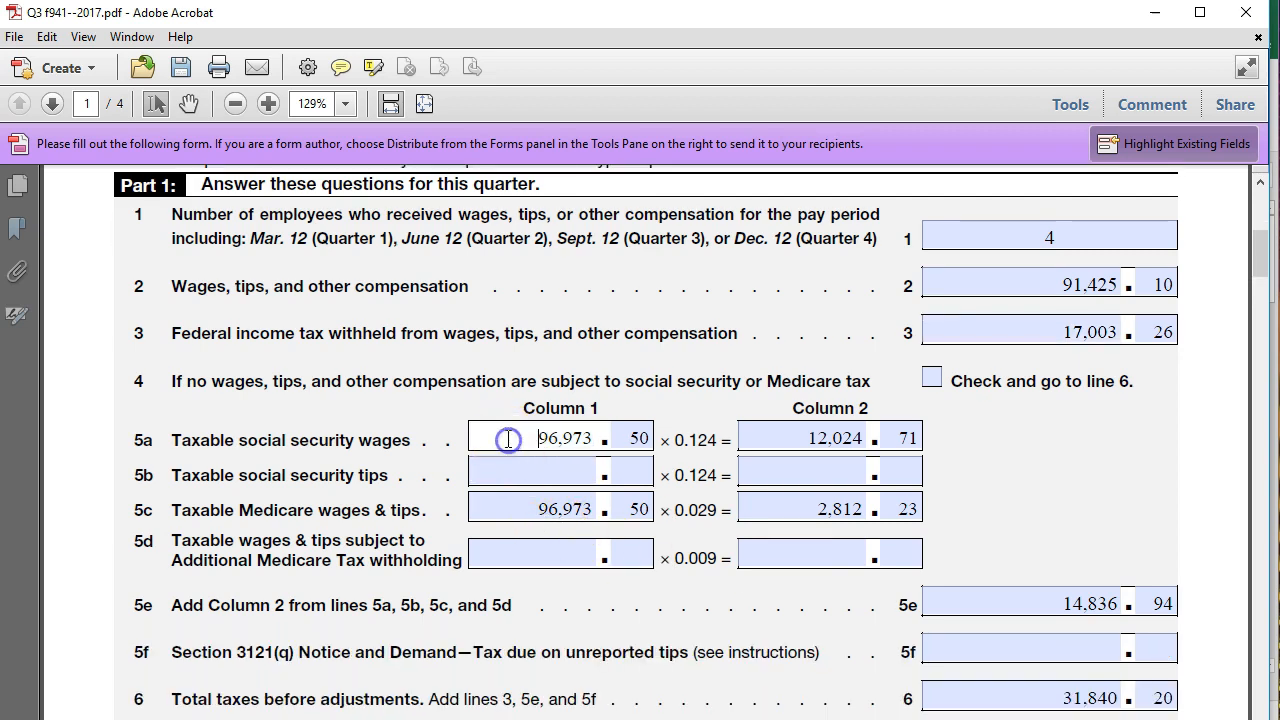
Step: Check which quarter is marked on the third-quarter Form 941 and return to the taxable social security wages on line 5a
left_click(1279, 345)
left_click_drag(1279, 385, 1097, 420)
left_click(925, 421)
scroll(908, 430, "up", 5)
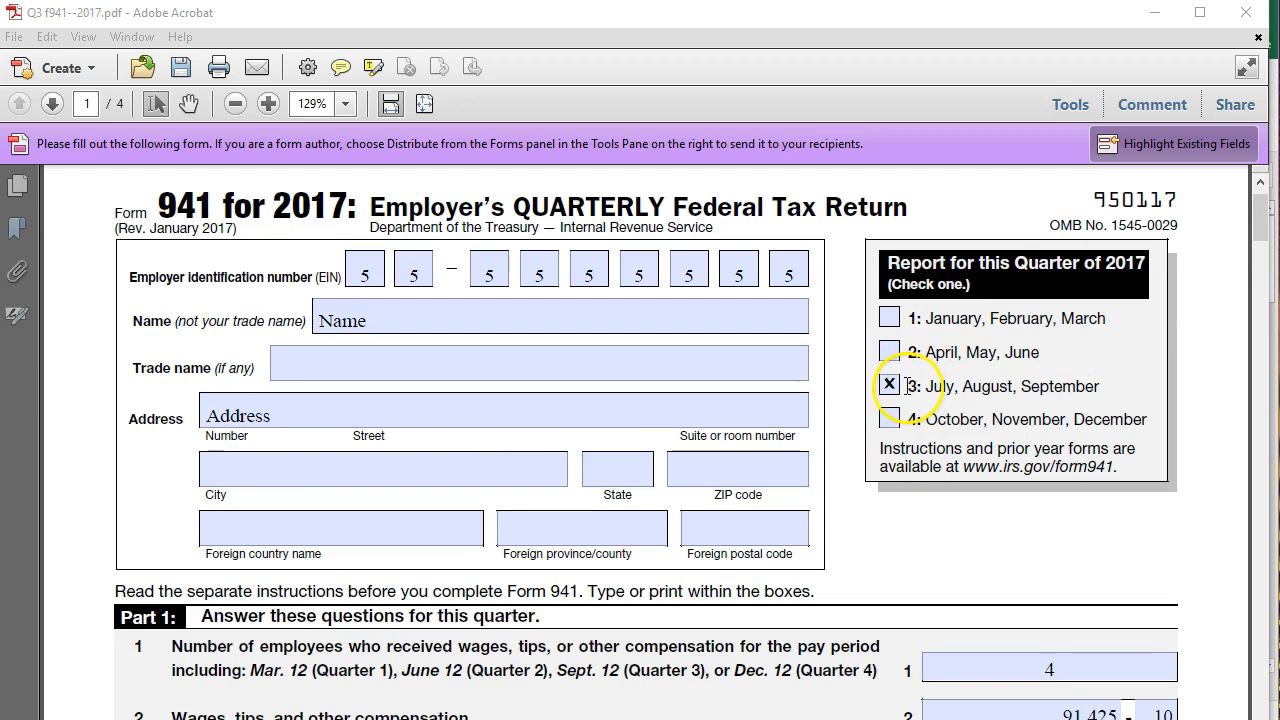
scroll(851, 543, "down", 10)
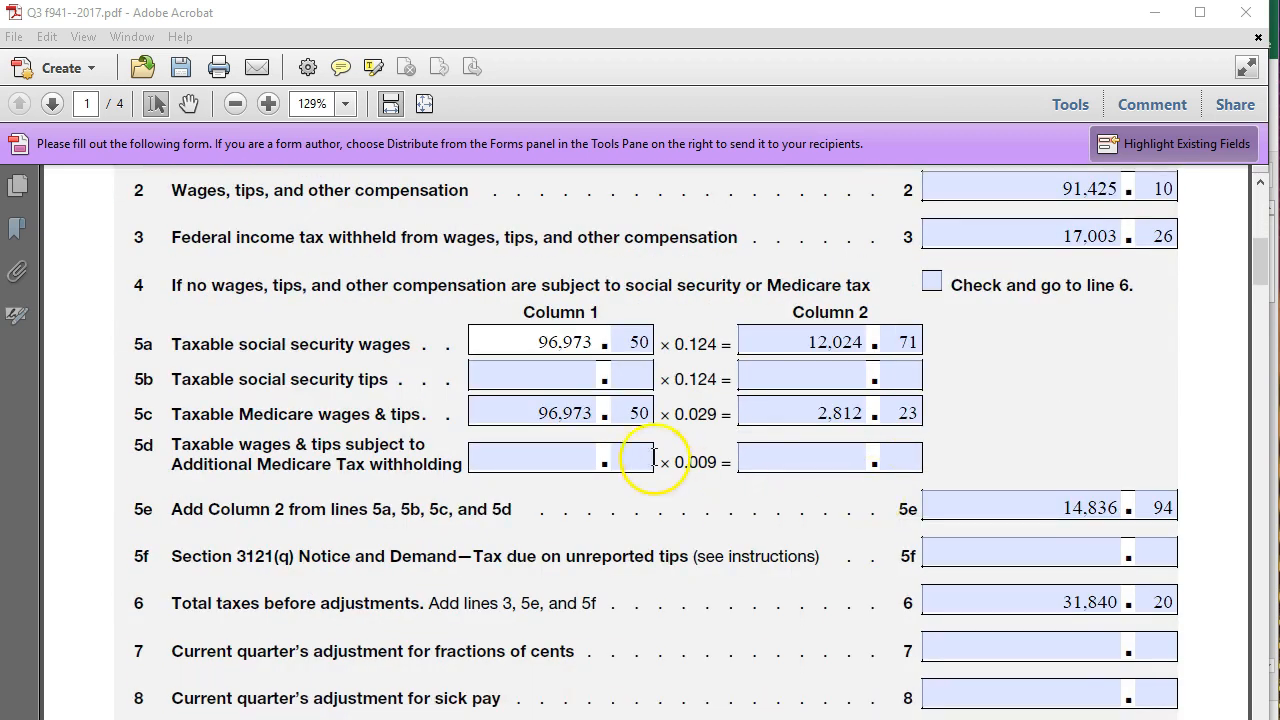
Step: Start a calculator addition with 96973.5 from line 5a Column 1 and move the calculator off the form
left_click_drag(809, 422, 600, 403)
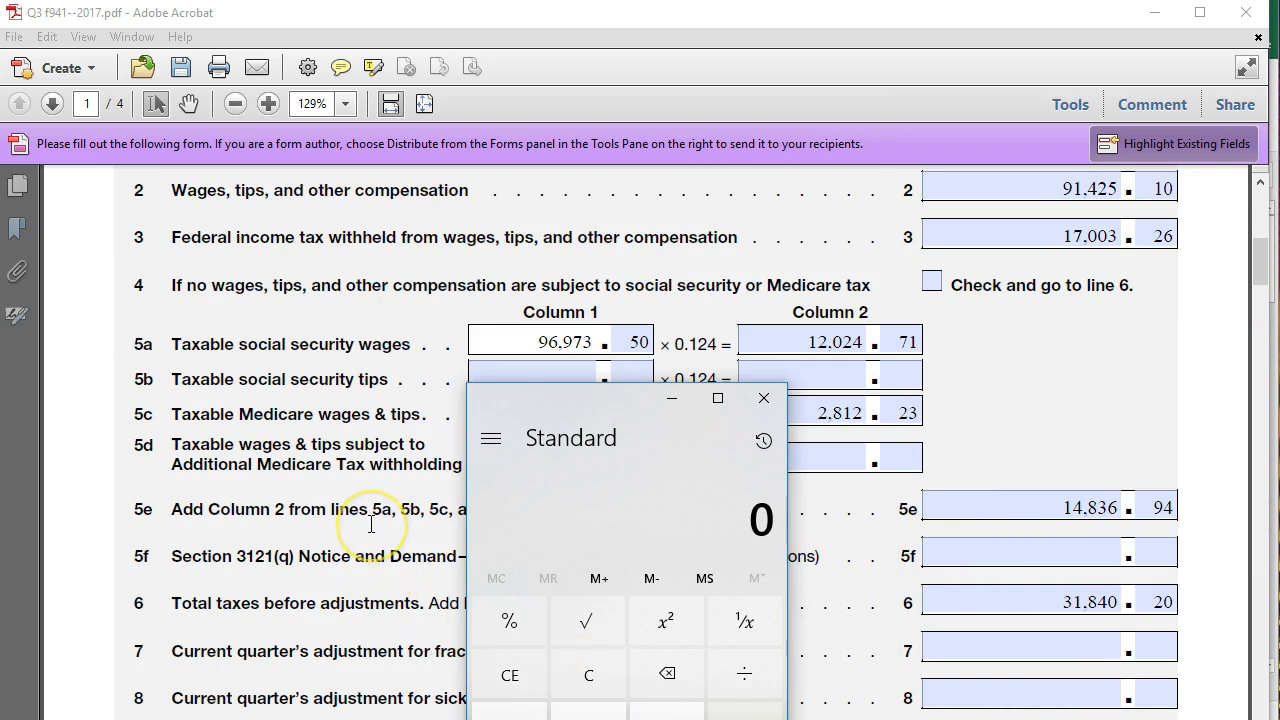
type("96,97")
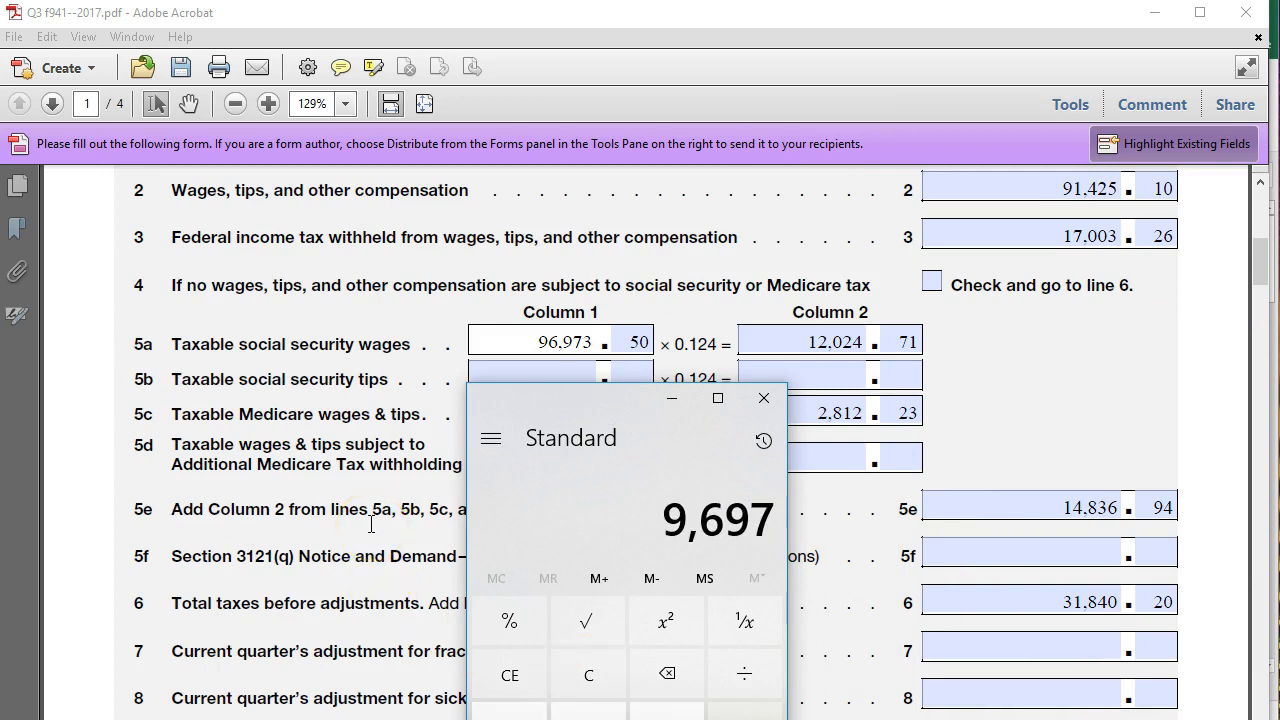
type("3.5")
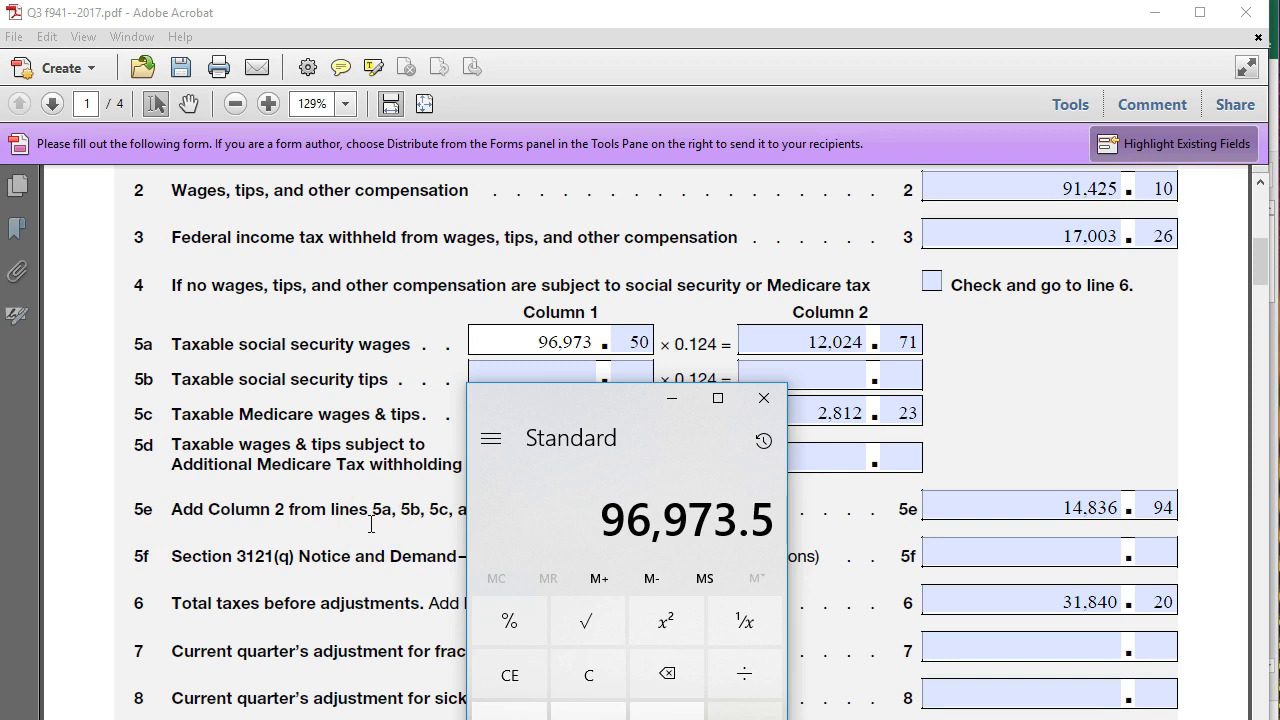
key("Return")
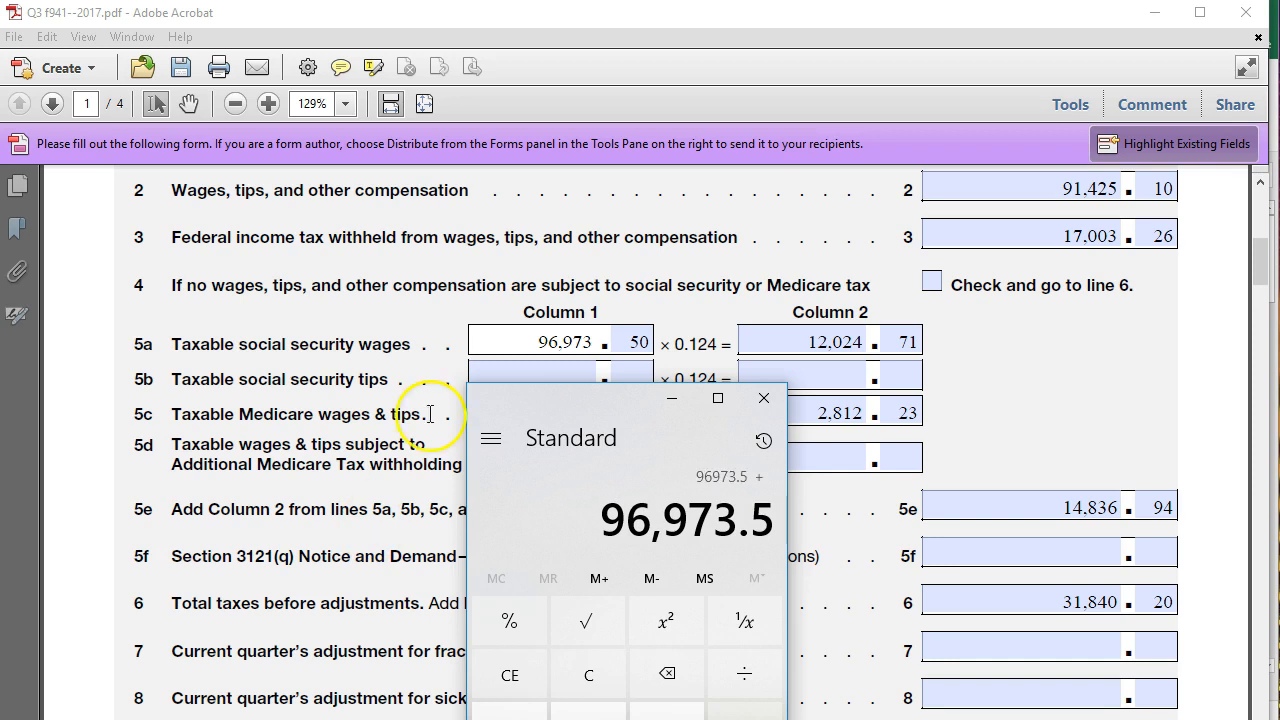
left_click_drag(586, 400, 1279, 388)
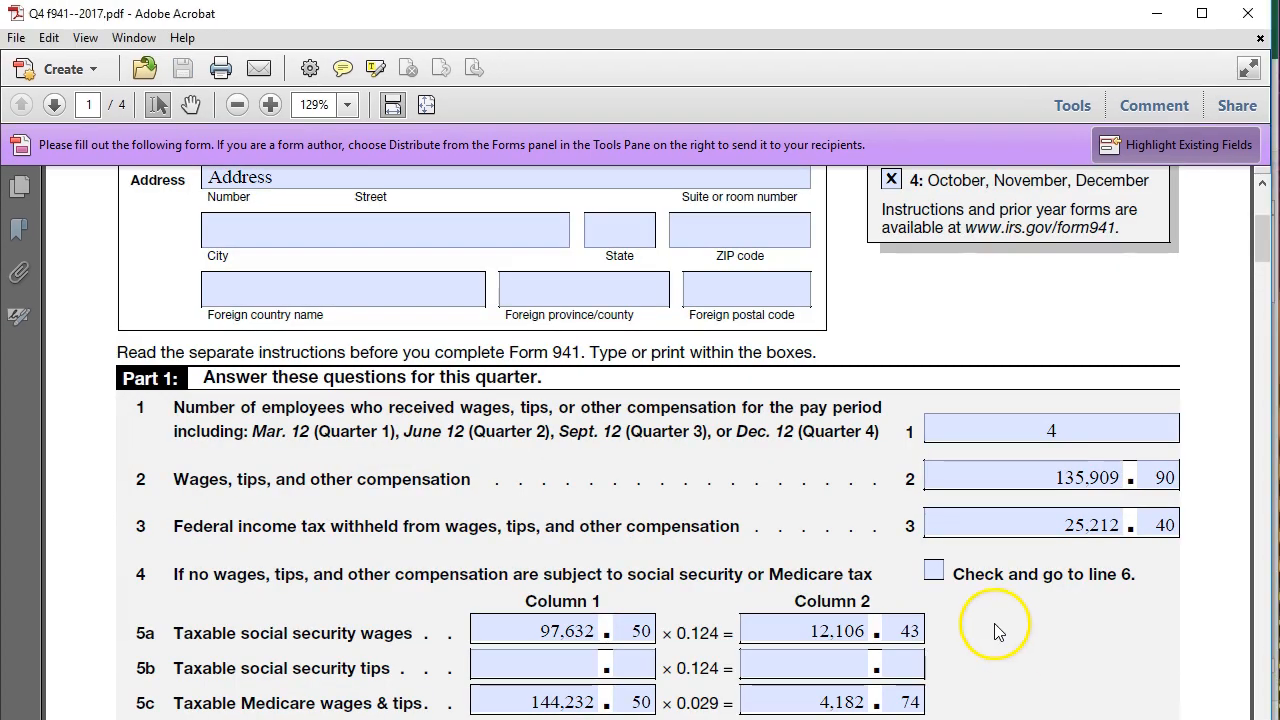
Step: Check the quarter on the fourth-quarter Form 941, add its line 5a wages of 97632.5 on the calculator, and put the calculator away
scroll(886, 400, "up", 5)
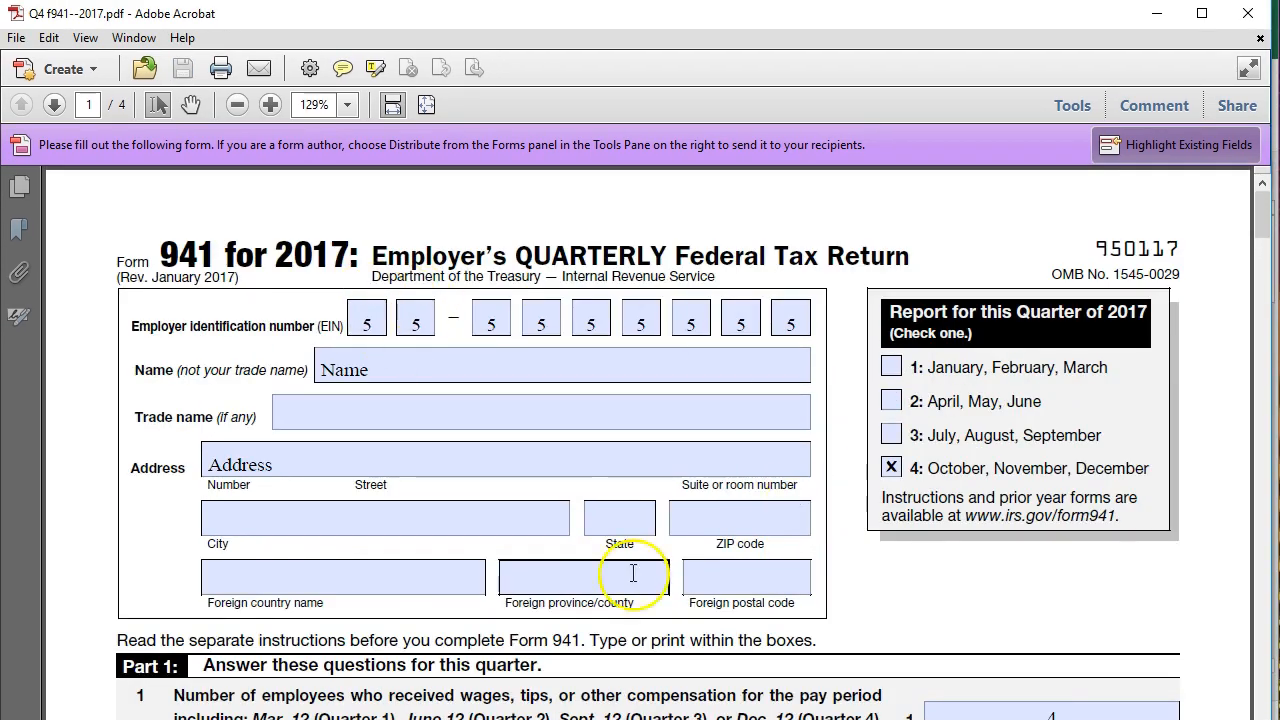
scroll(806, 651, "down", 8)
scroll(806, 662, "down", 1)
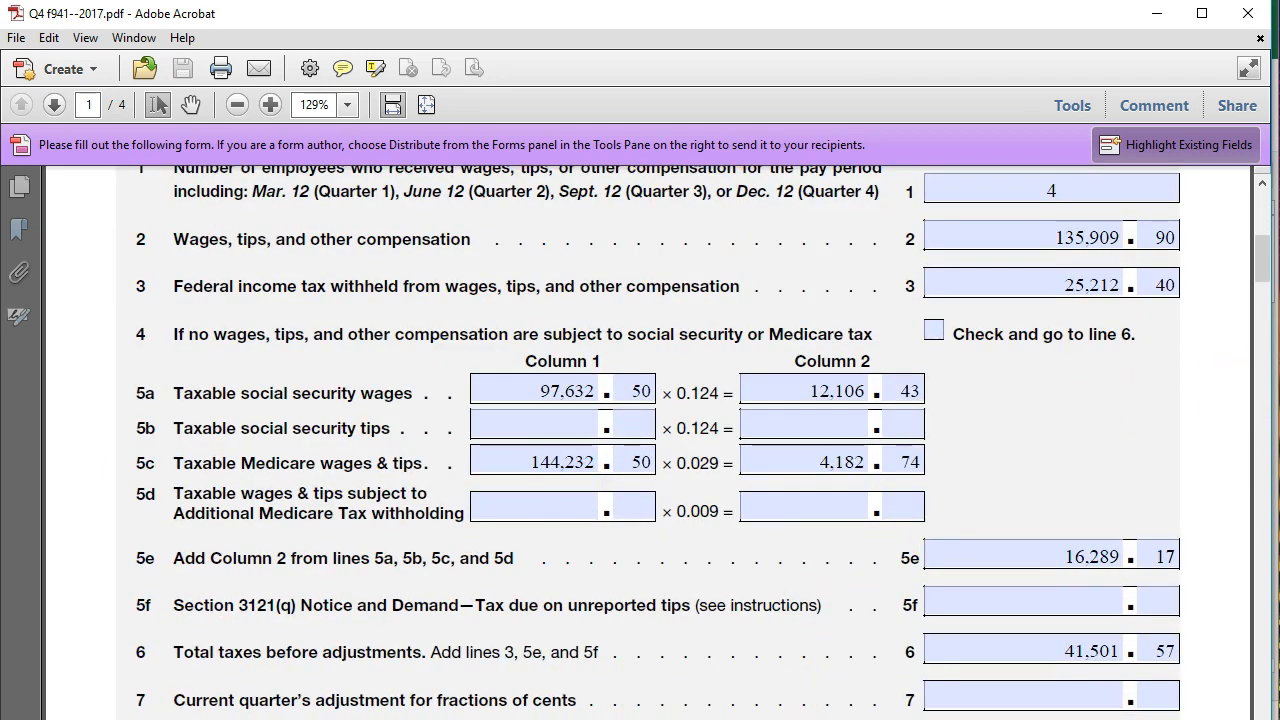
left_click_drag(1279, 405, 803, 435)
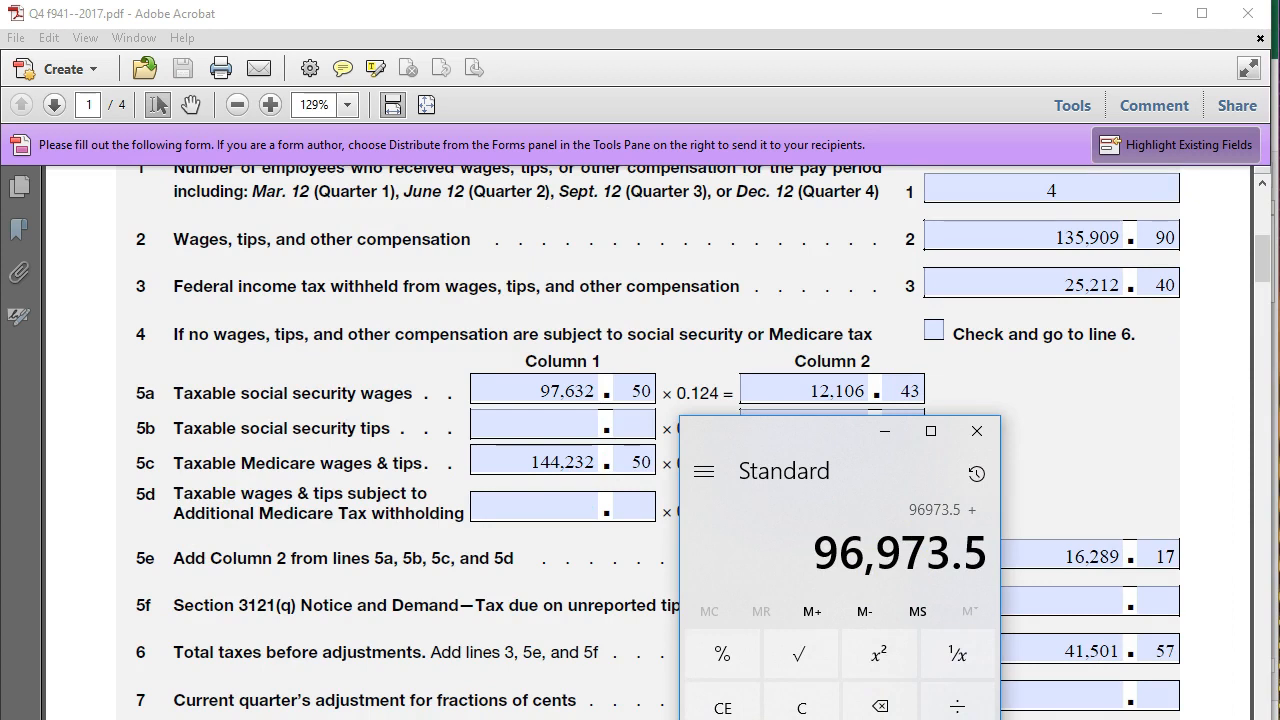
type("97,632.5")
key("Return")
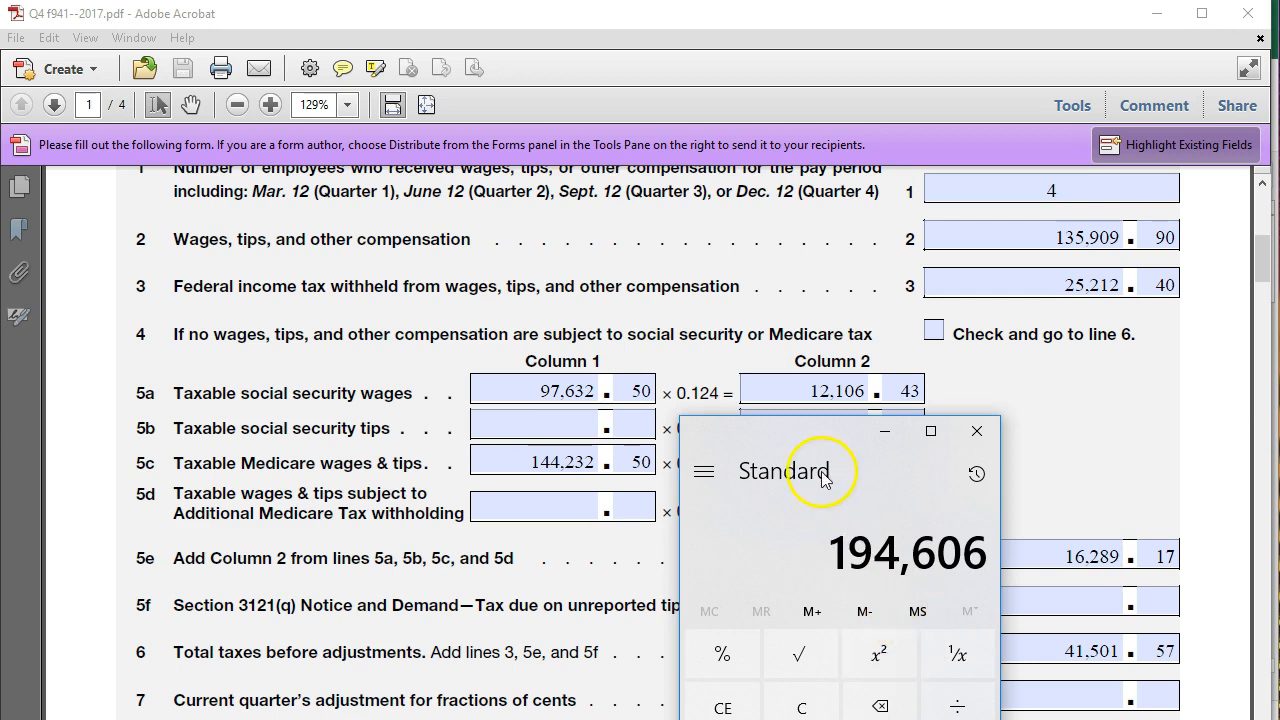
left_click_drag(807, 443, 1279, 372)
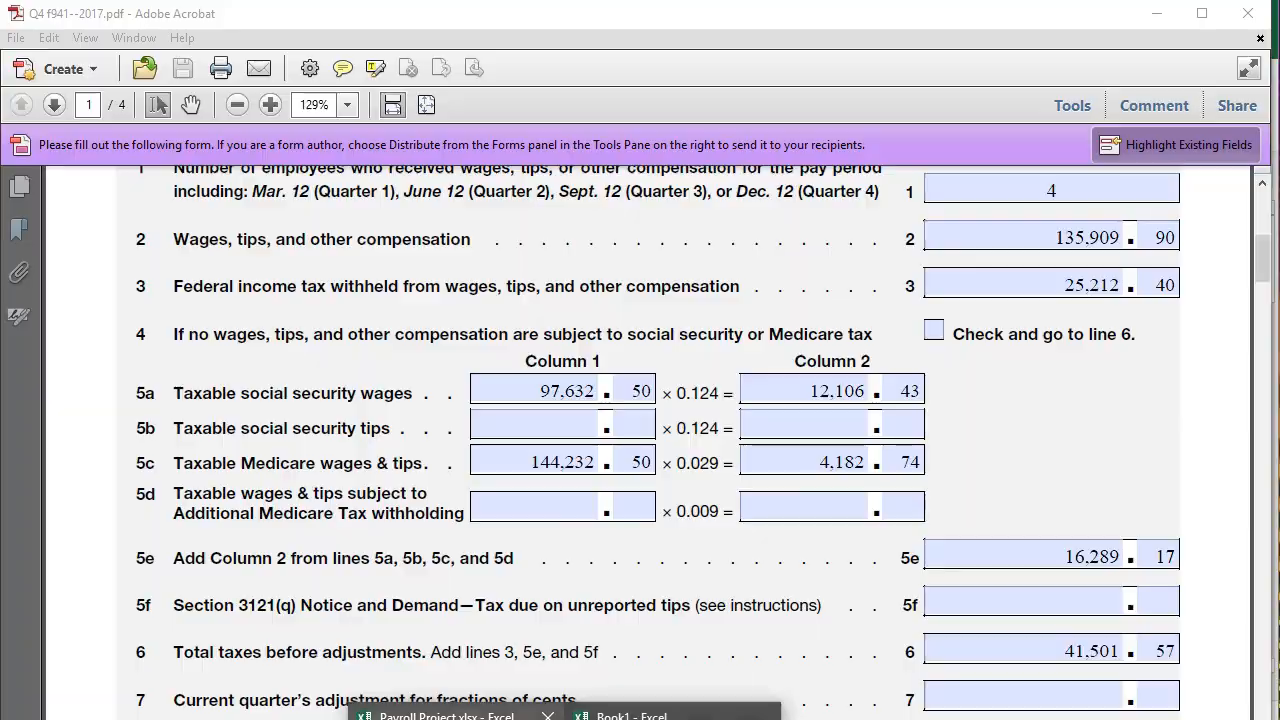
Step: Switch to Excel and compare the summed social security wages with OASDI wages total K41 and the W-3 social security wages in C6 of W-2 W-3 Pract
key("alt+Tab")
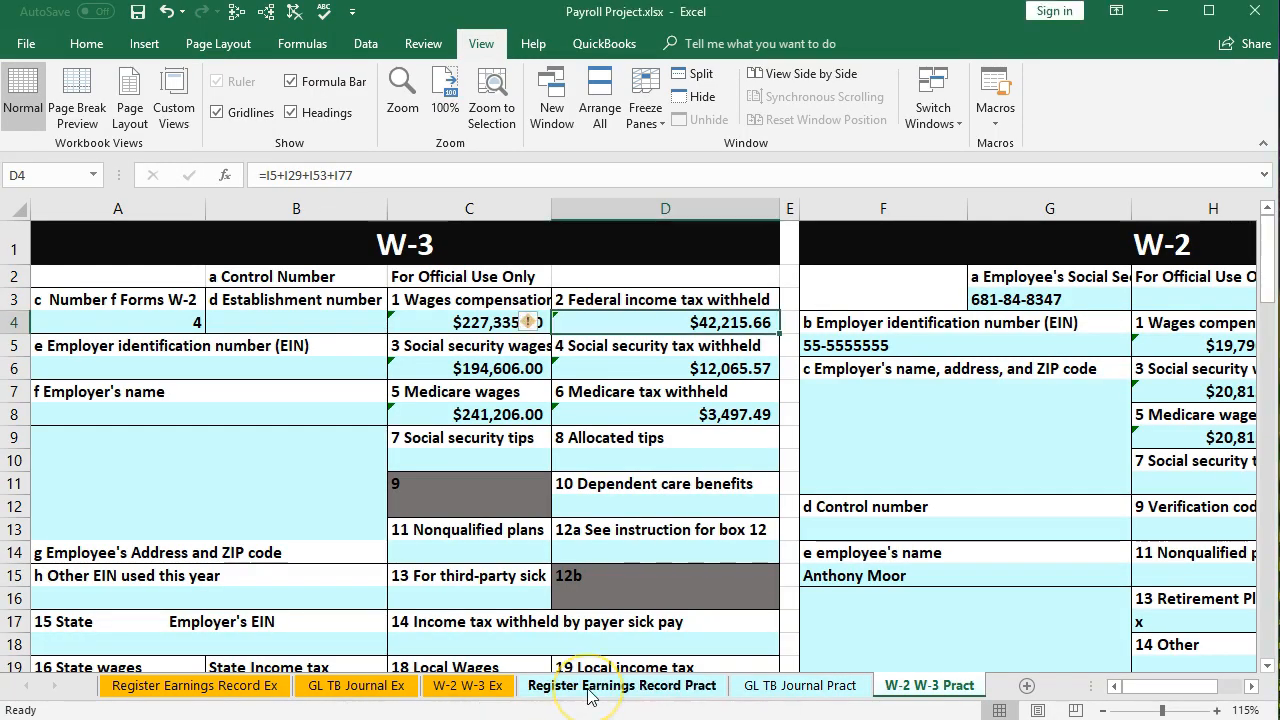
left_click(590, 686)
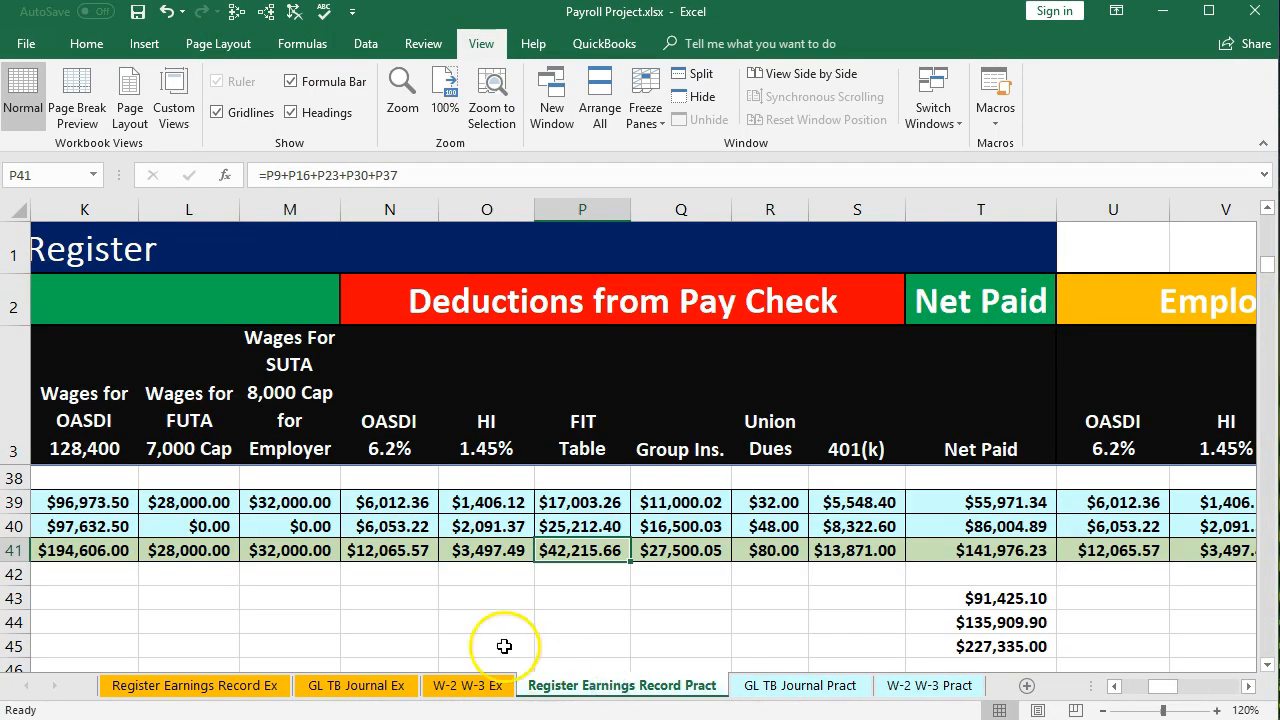
left_click(419, 566)
key("Left")
key("Left")
key("Left")
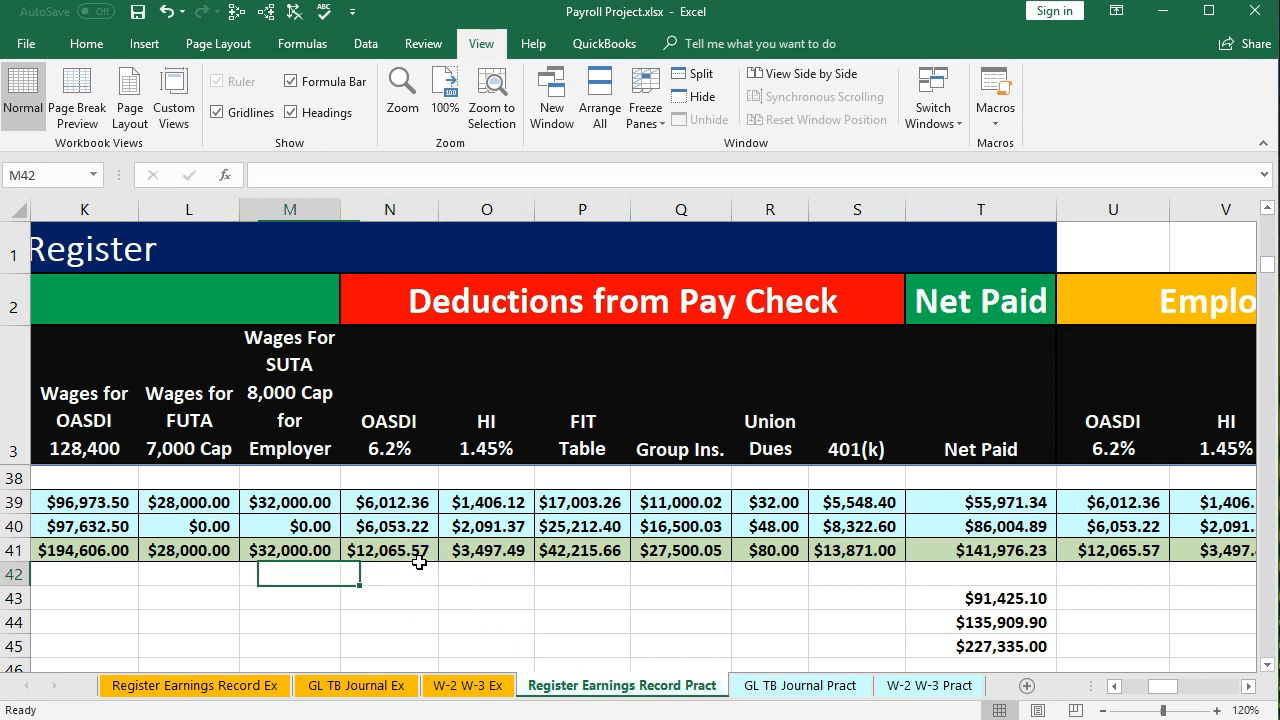
key("Up")
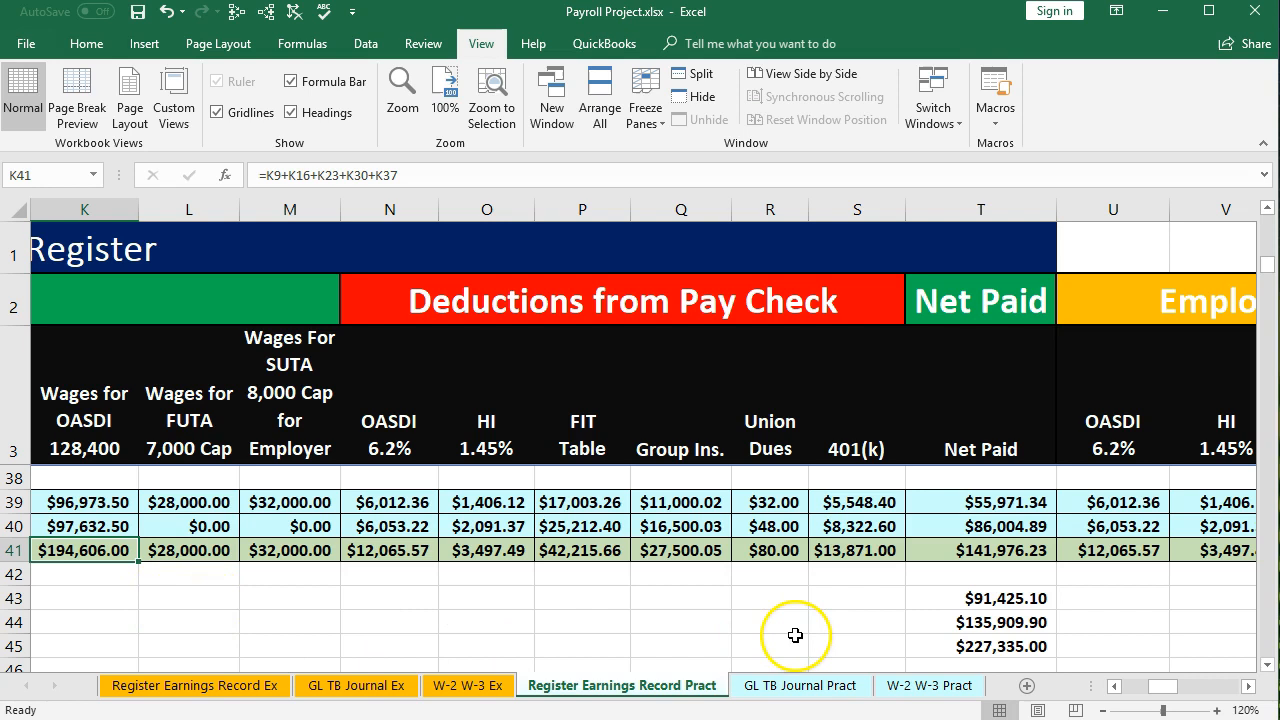
left_click(929, 686)
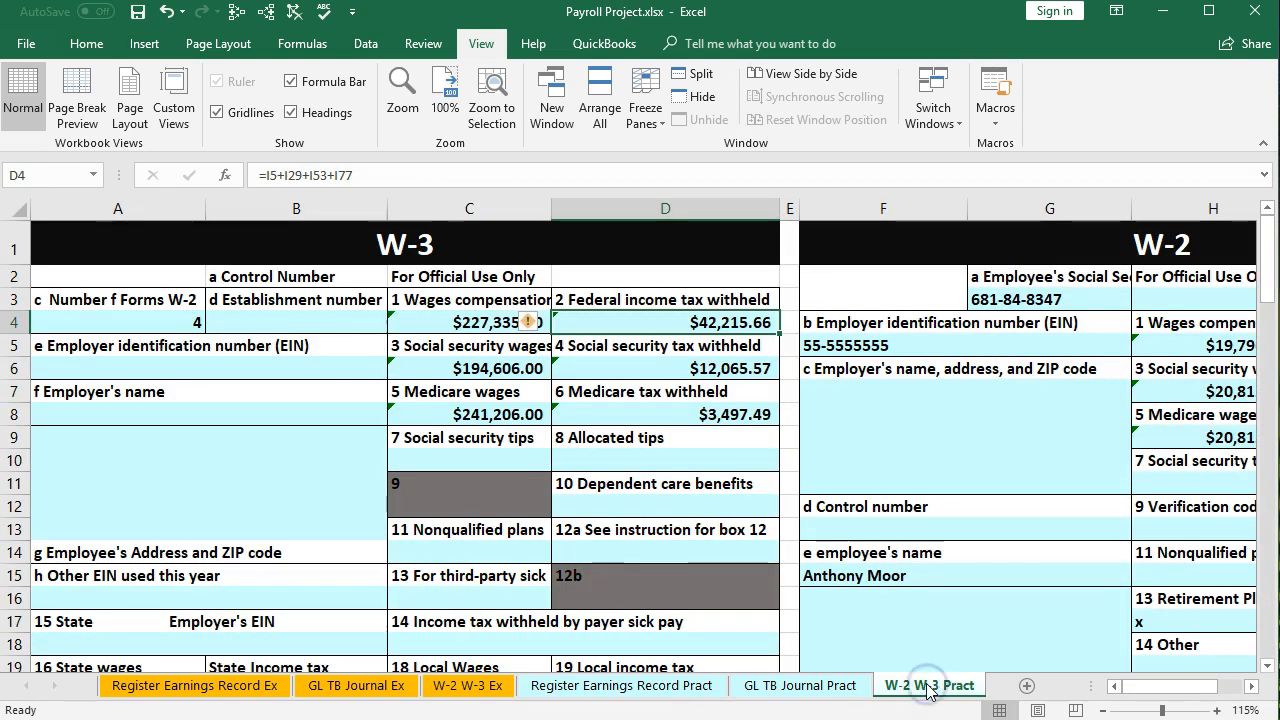
left_click(509, 378)
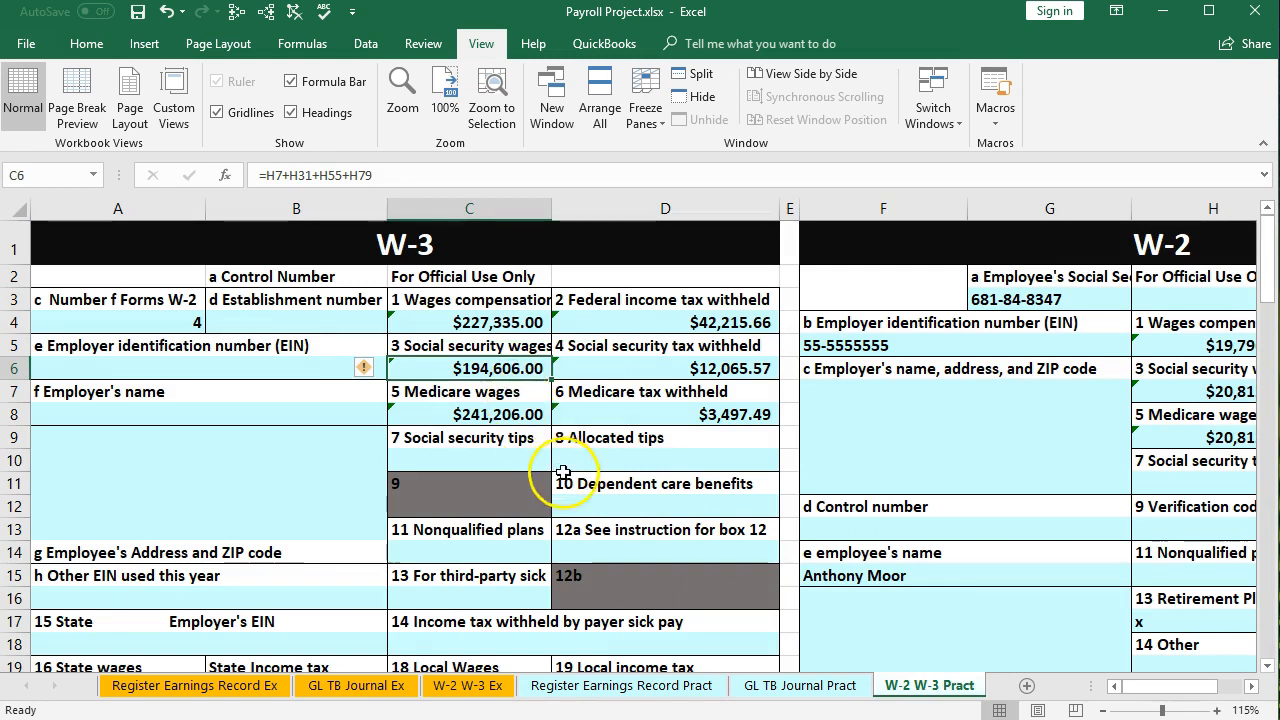
left_click(630, 686)
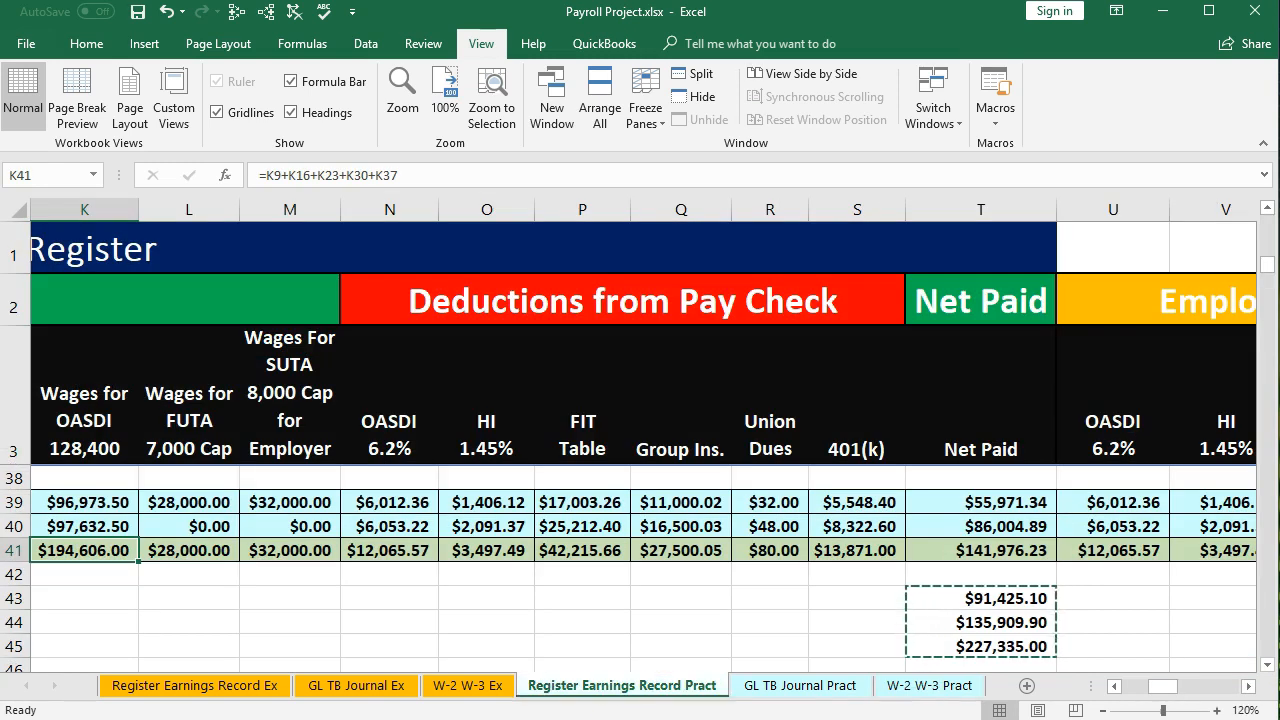
Step: Return to the third-quarter Form 941 and check its quarter and the Column 2 social security tax on line 5a
key("alt+Tab")
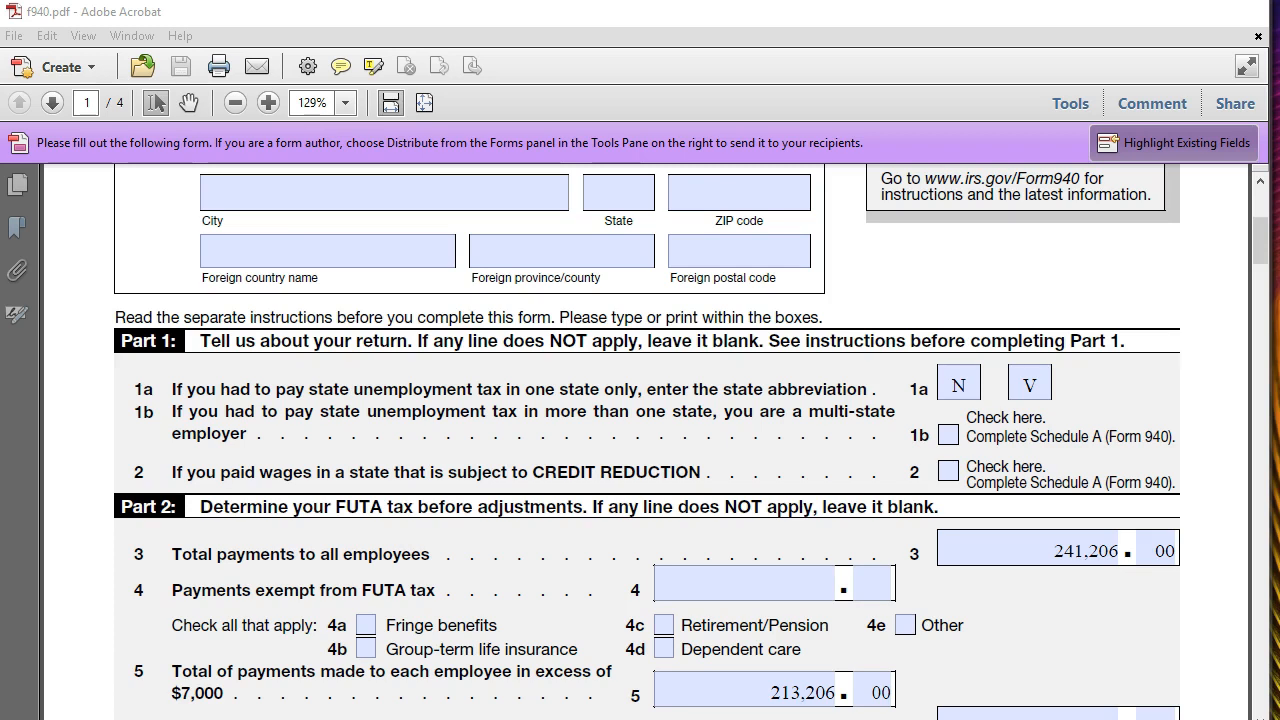
key("alt+Tab")
left_click(800, 354)
scroll(720, 490, "up", 10)
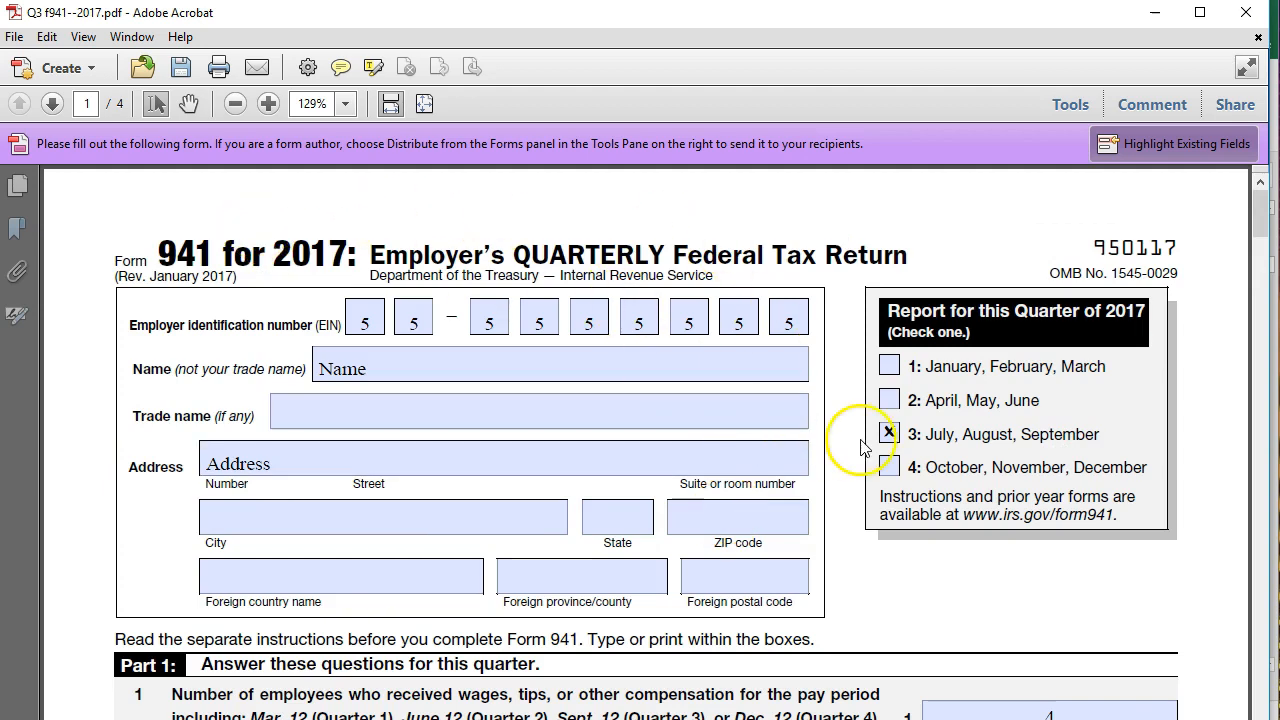
scroll(834, 547, "down", 3)
scroll(834, 547, "down", 3)
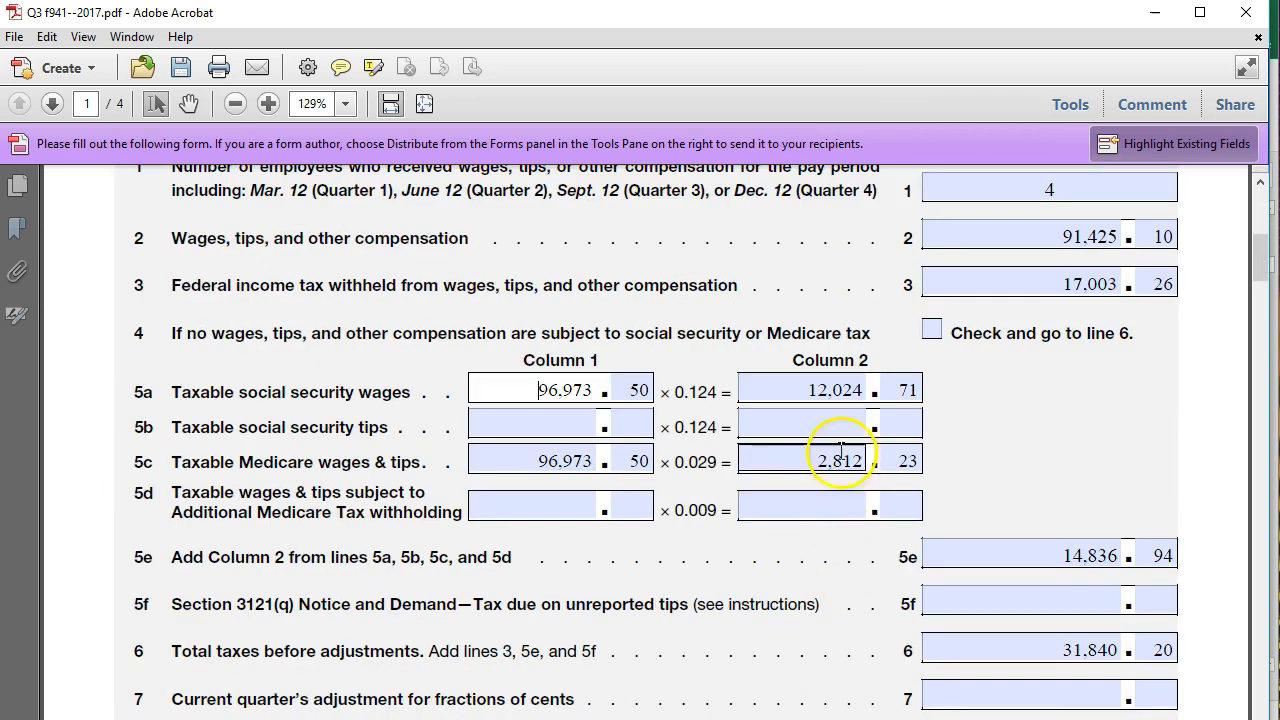
left_click_drag(752, 719, 755, 438)
left_click(785, 703)
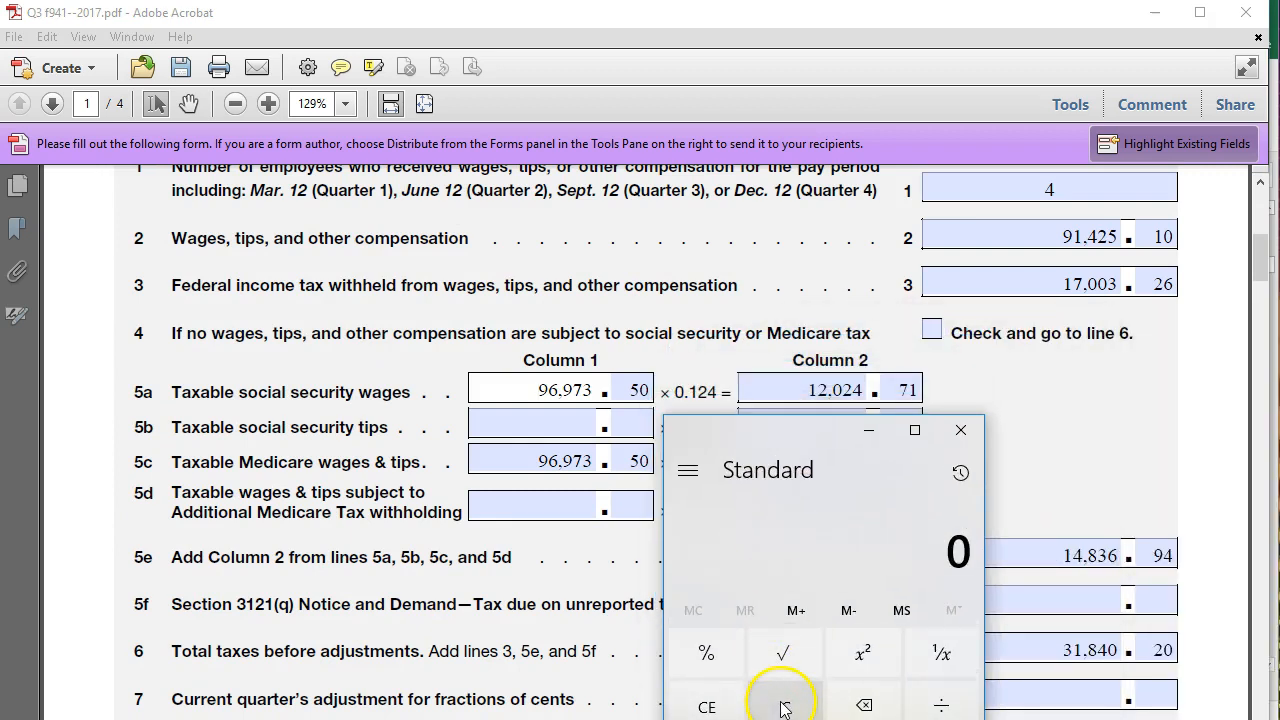
type("1")
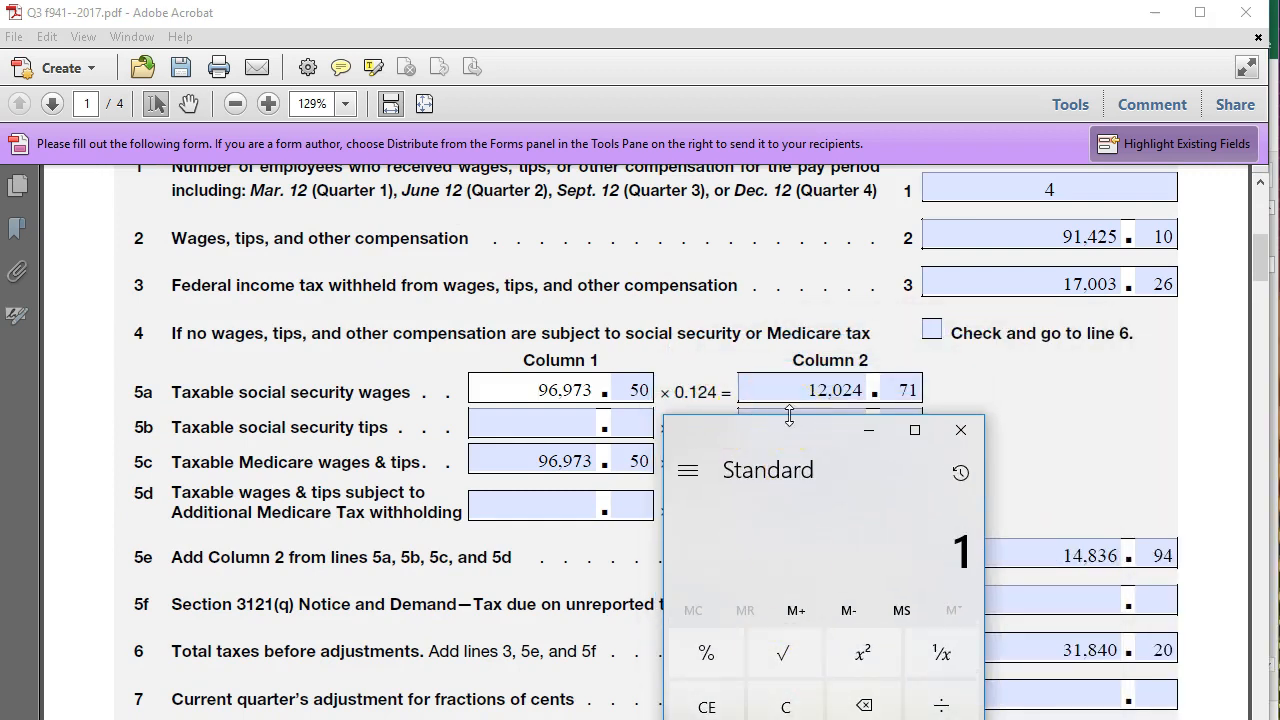
type("2,024.71")
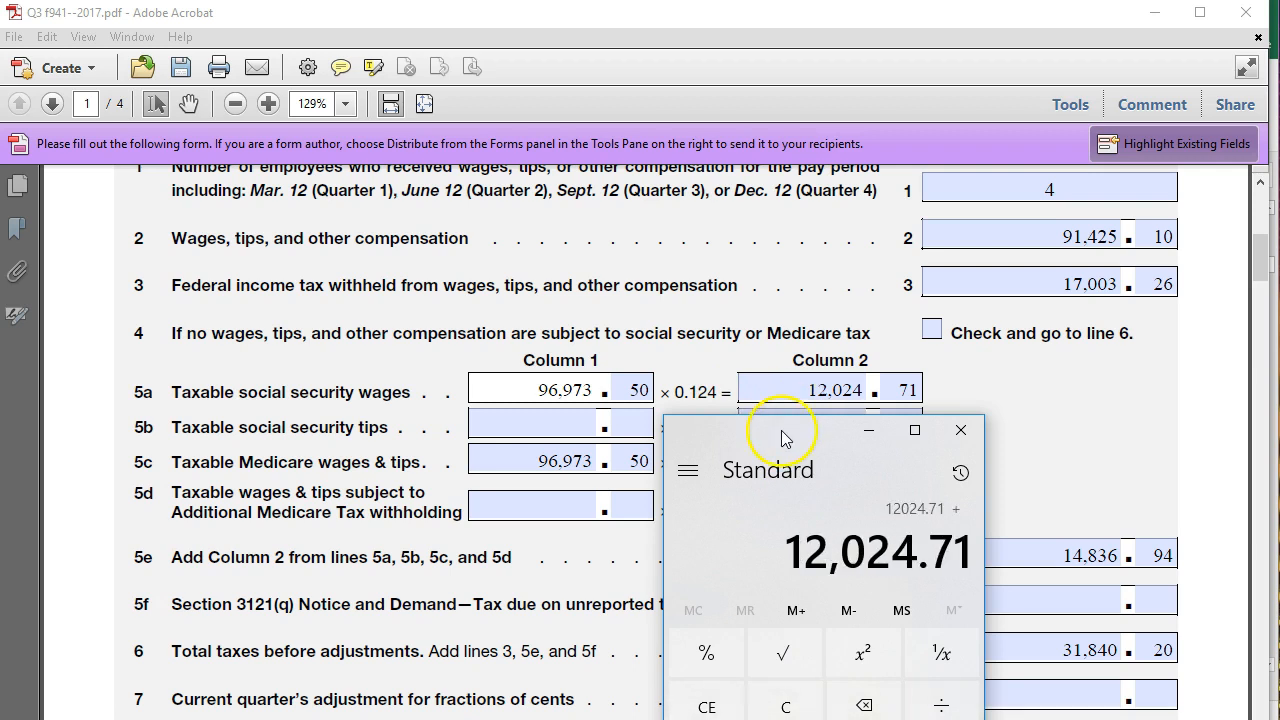
left_click_drag(785, 438, 940, 719)
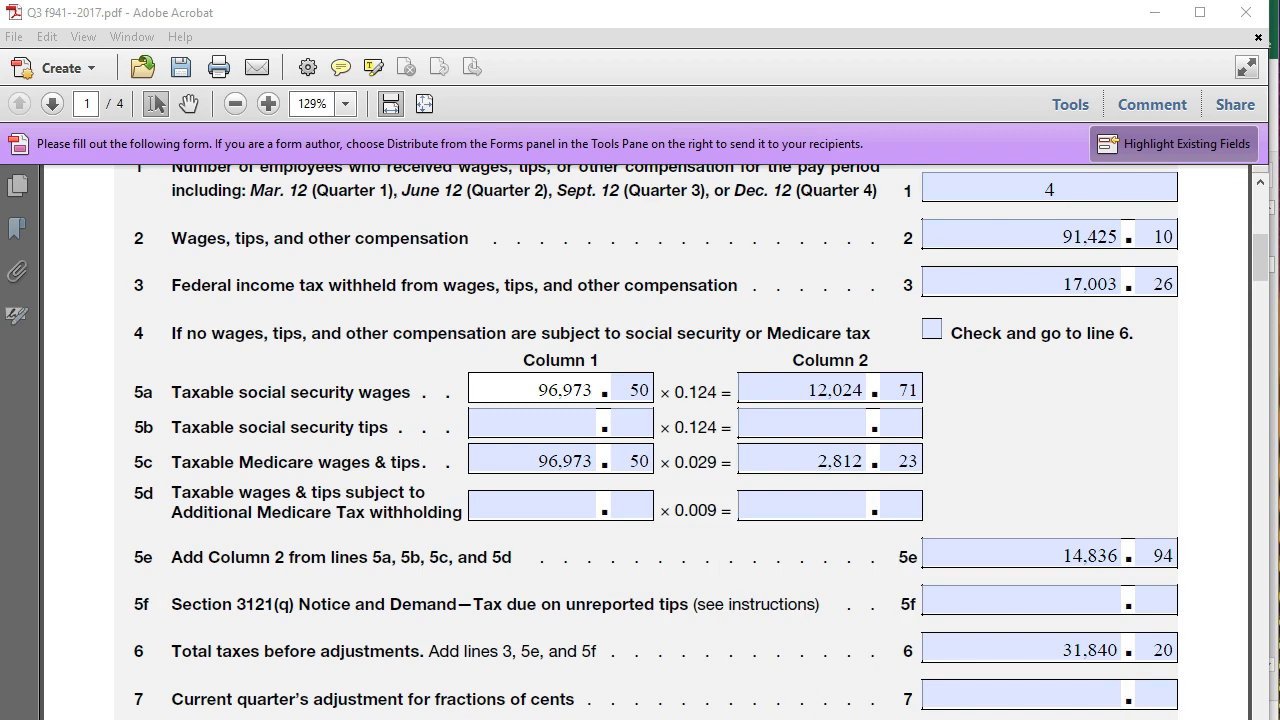
Step: Switch to the fourth-quarter Form 941, clear the calculator, and enter the line 5a Column 2 tax of 12106.43
key("alt+Tab")
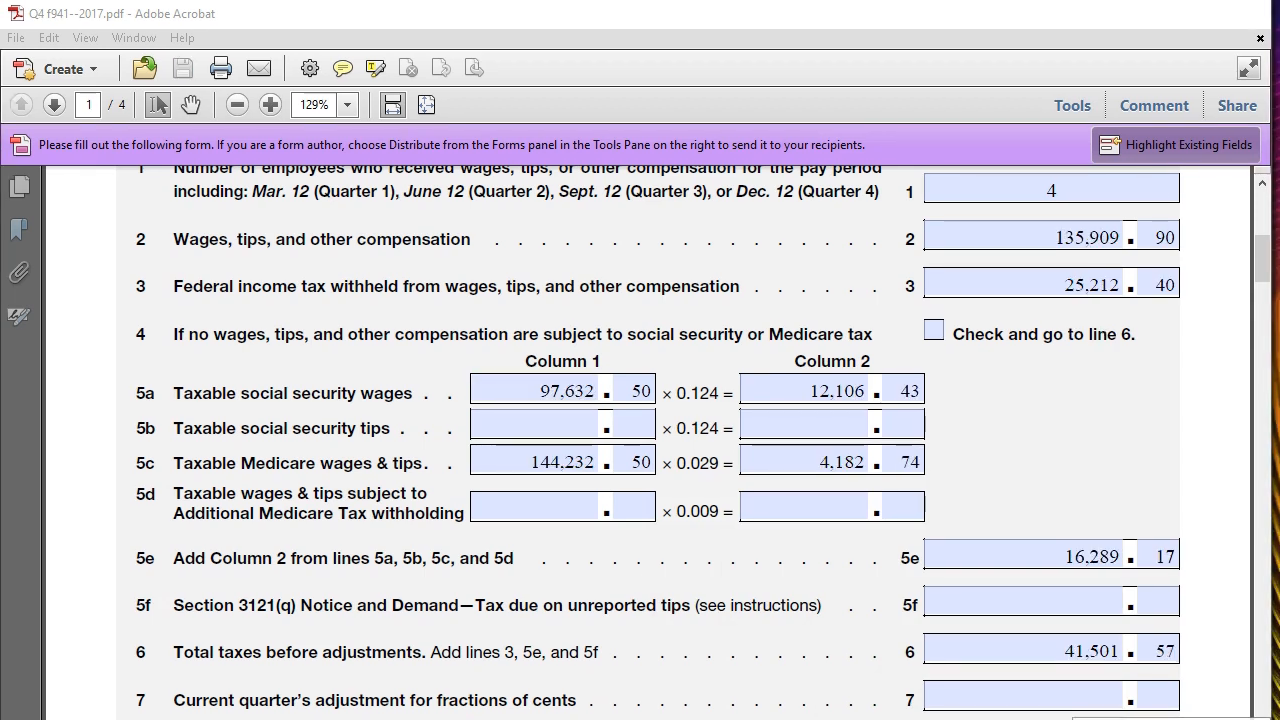
left_click_drag(1279, 429, 818, 429)
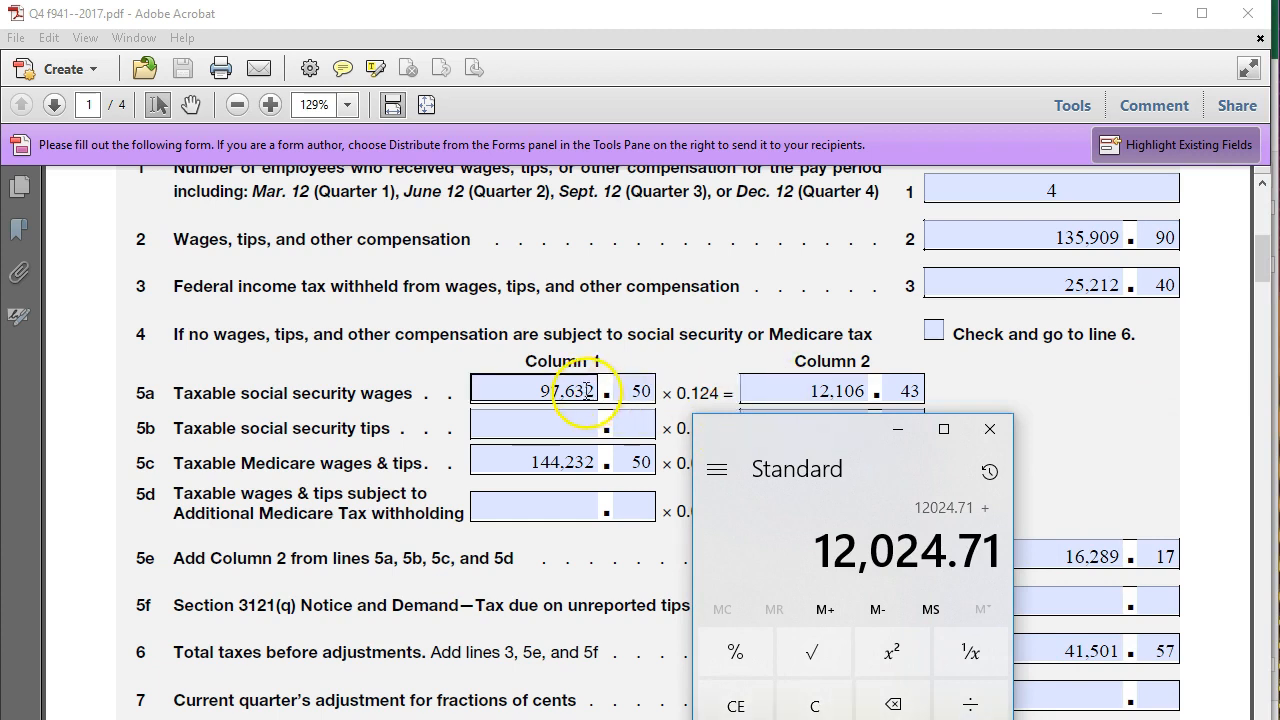
left_click(815, 704)
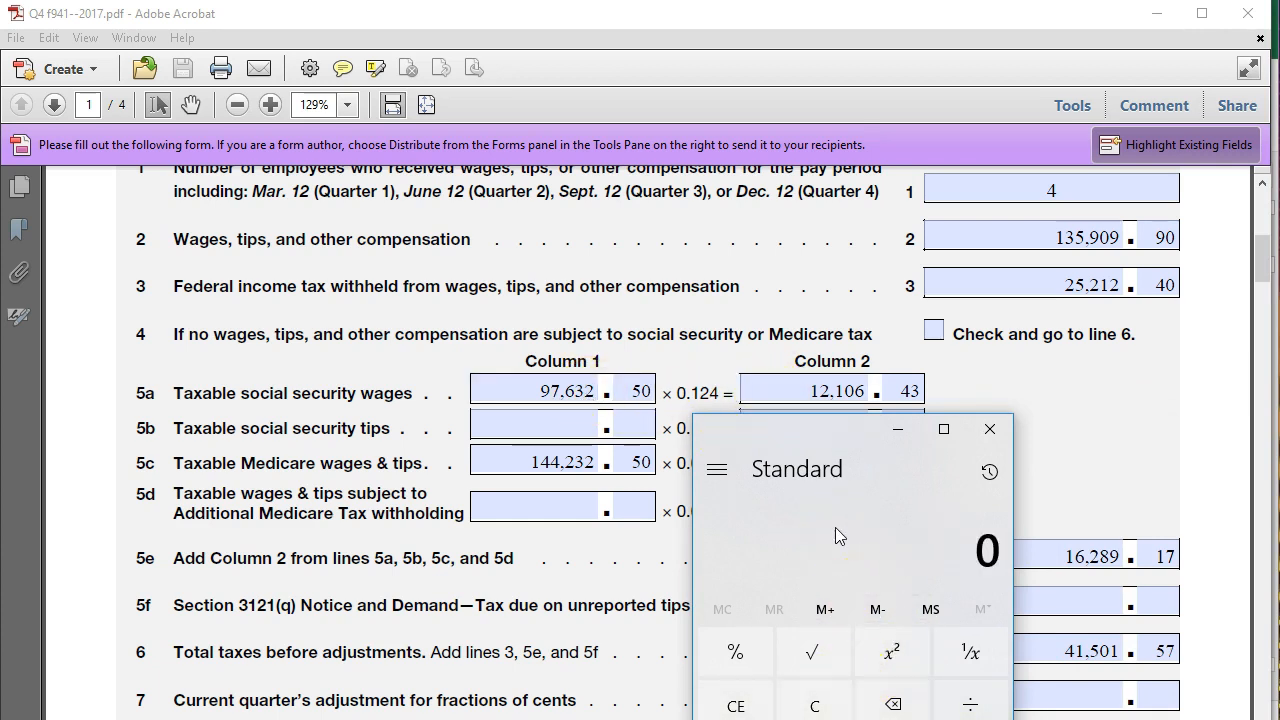
type("12,106.43")
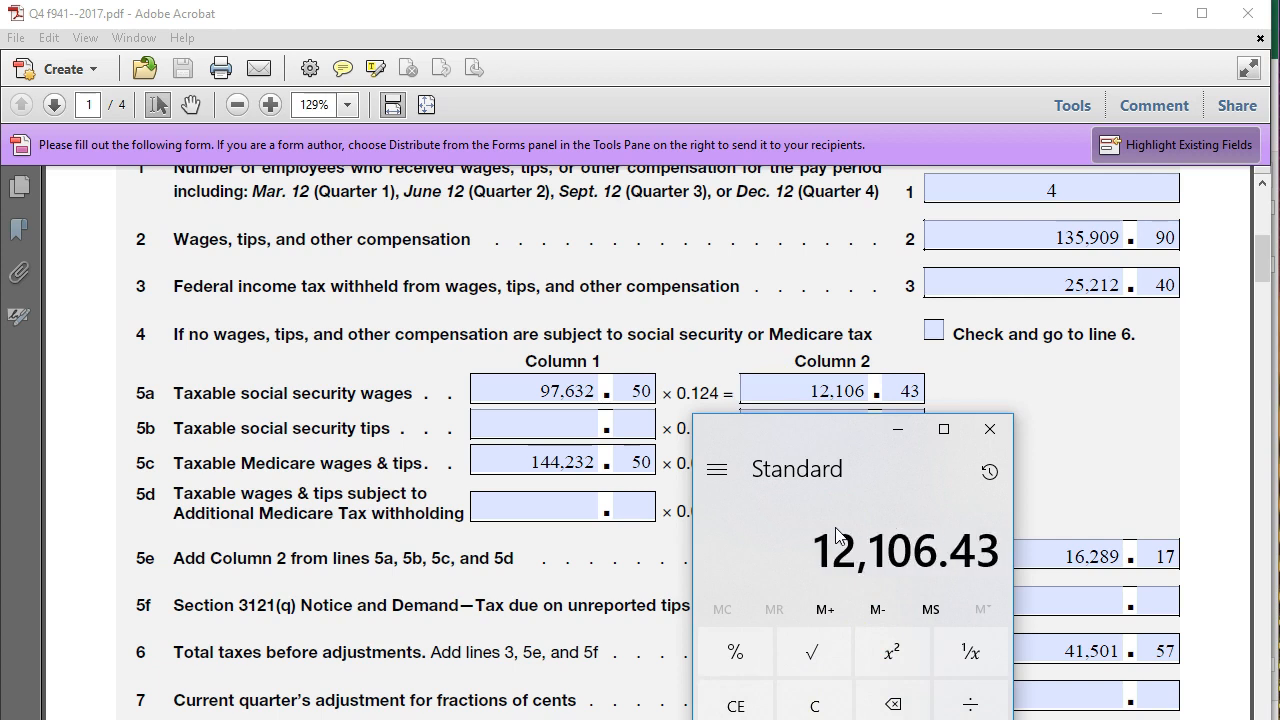
Step: Return to the third-quarter Form 941, add its line 5a Column 2 tax of 12024.71 on the calculator, and minimize the calculator
key("alt+Tab")
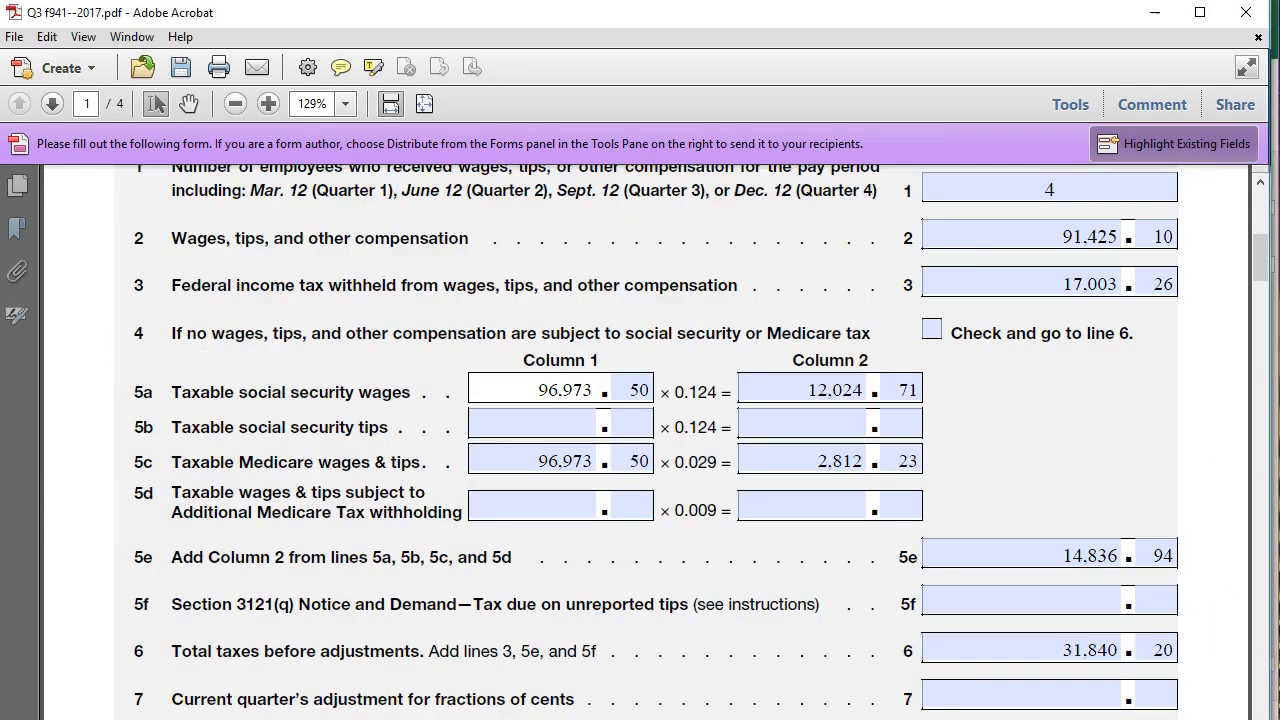
key("alt+Tab")
left_click_drag(1049, 463, 870, 448)
type("12.024.71")
key("Return")
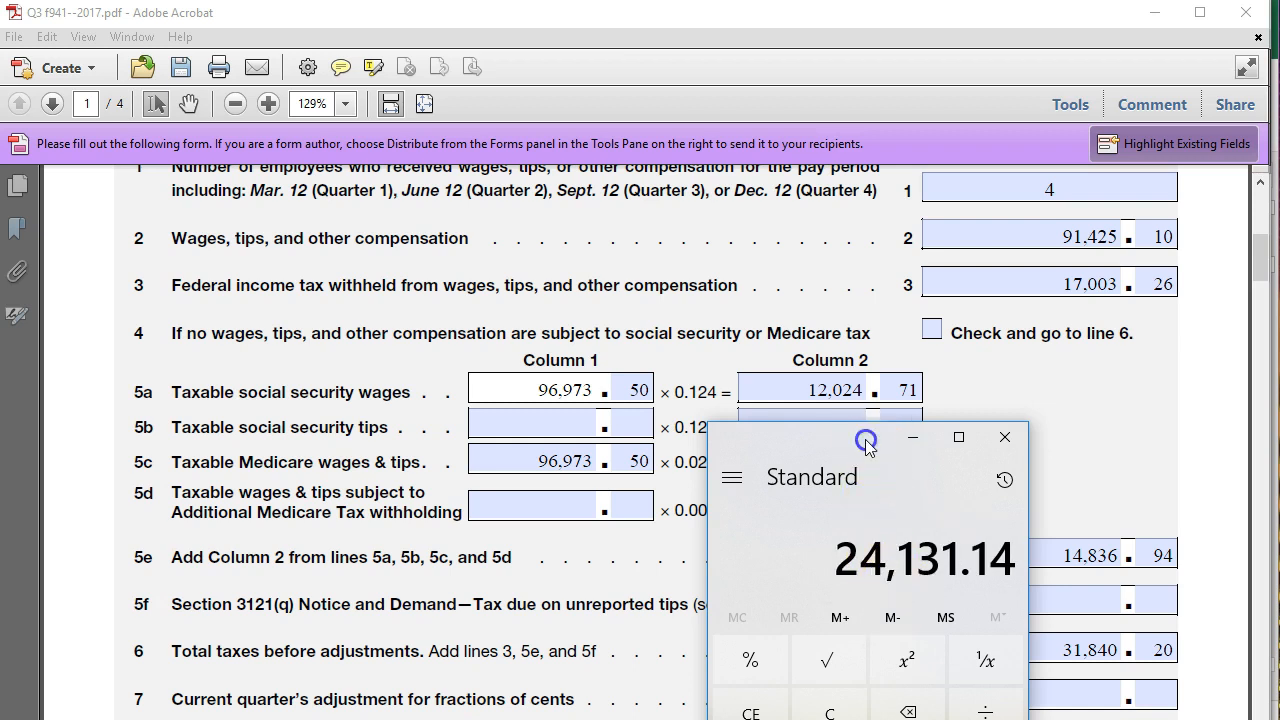
left_click(912, 437)
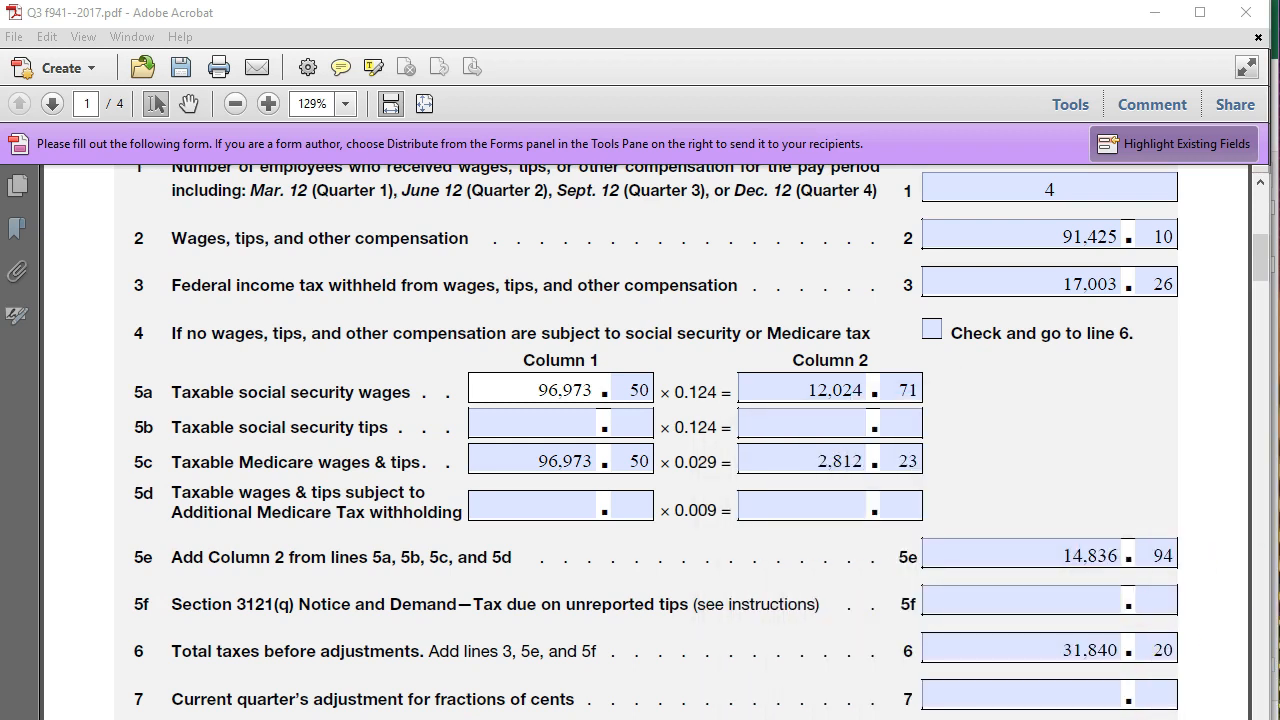
Step: Switch to the Excel payroll register and select the employee OASDI deduction total in N41 for comparison with the summed social security tax
mouse_move(566, 719)
left_click(456, 714)
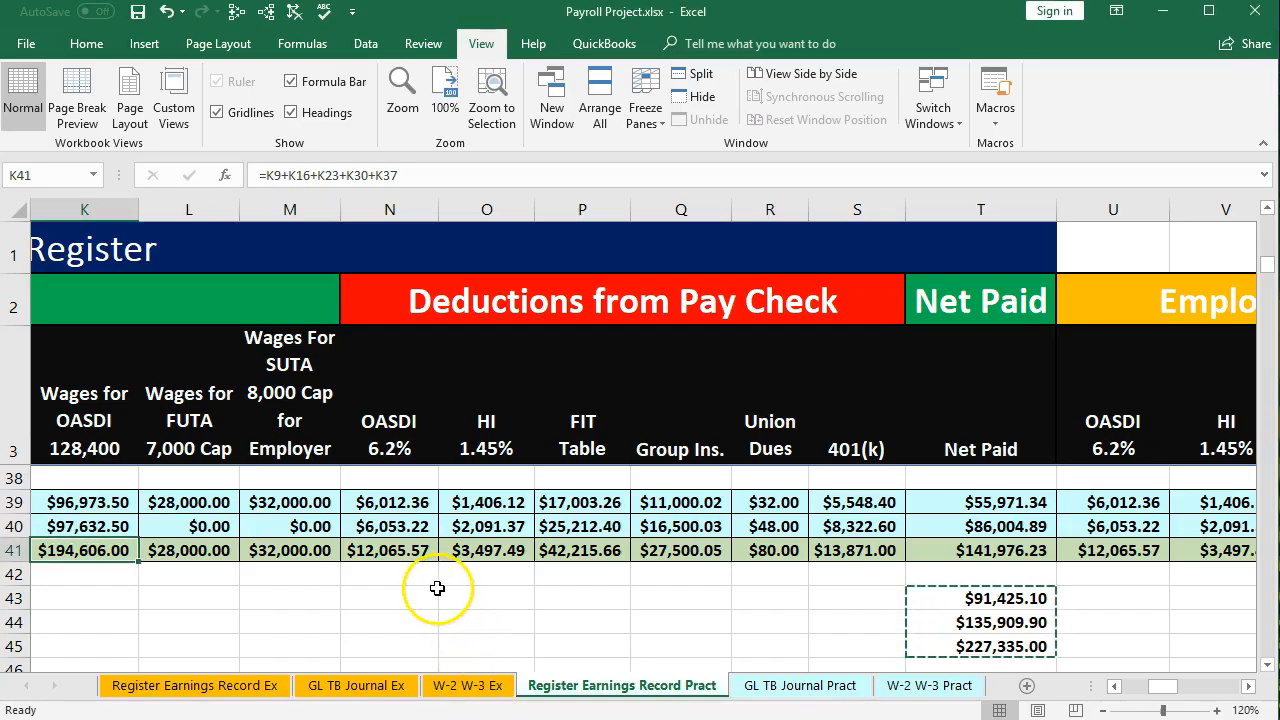
left_click(395, 553)
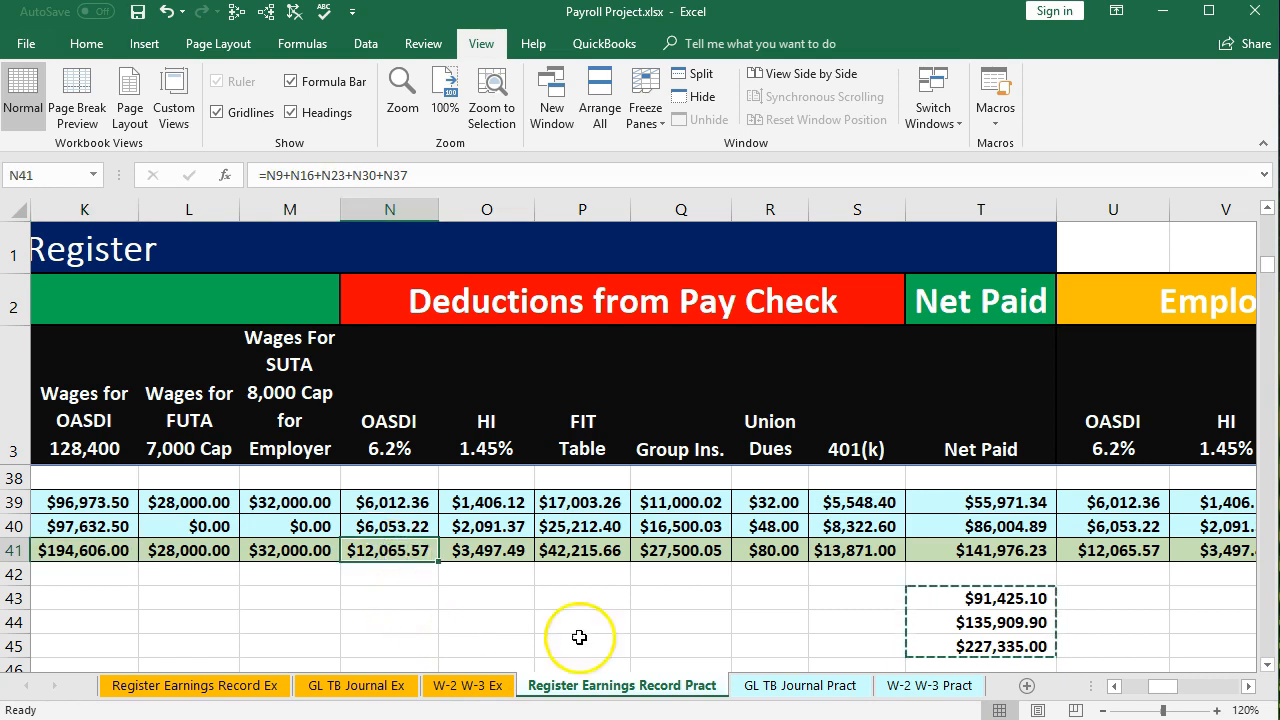
Step: Select the employer OASDI total in U41 and divide the summed social security tax on the calculator by 2 to compare with the register
left_click(1117, 550)
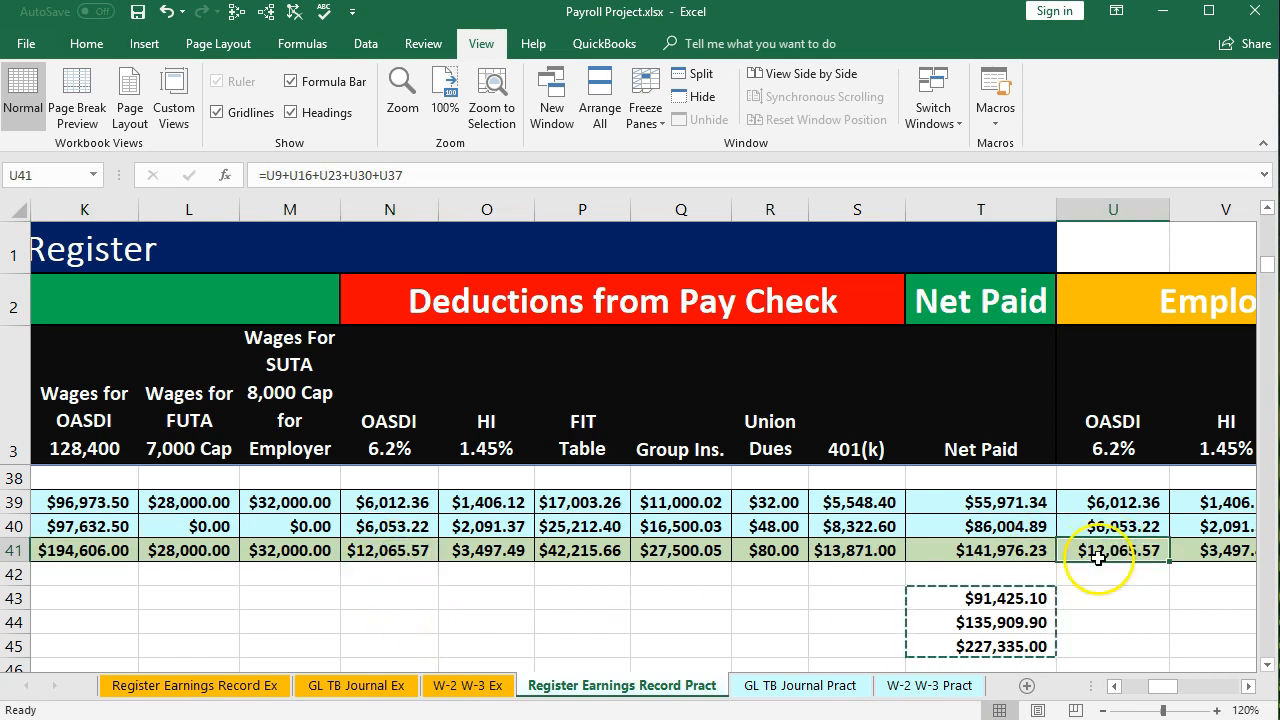
left_click_drag(1279, 416, 556, 392)
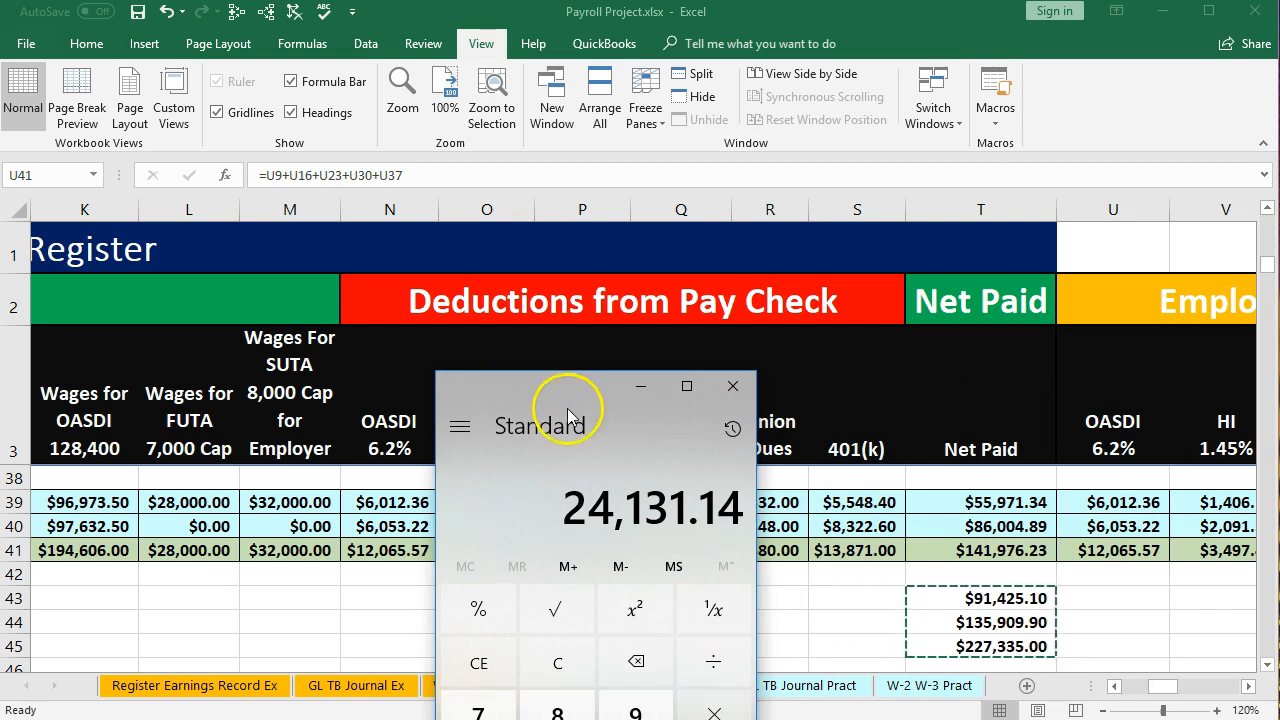
left_click(705, 665)
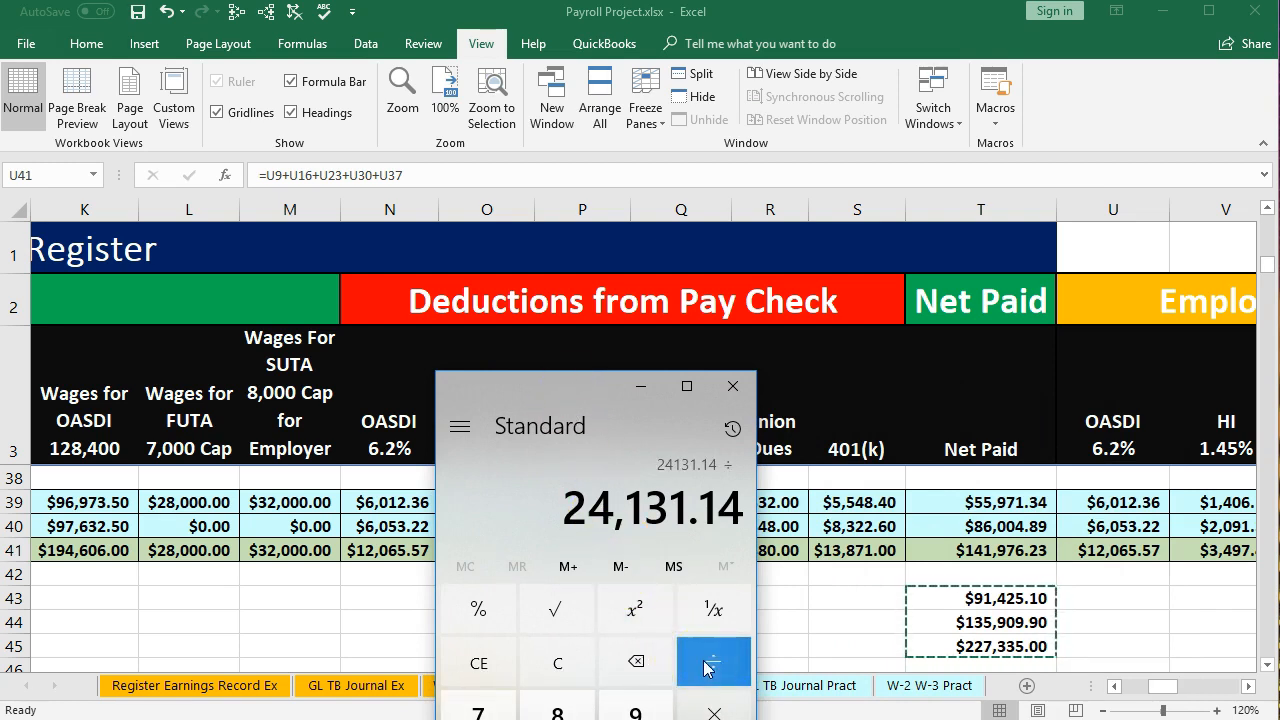
key("2")
key("Return")
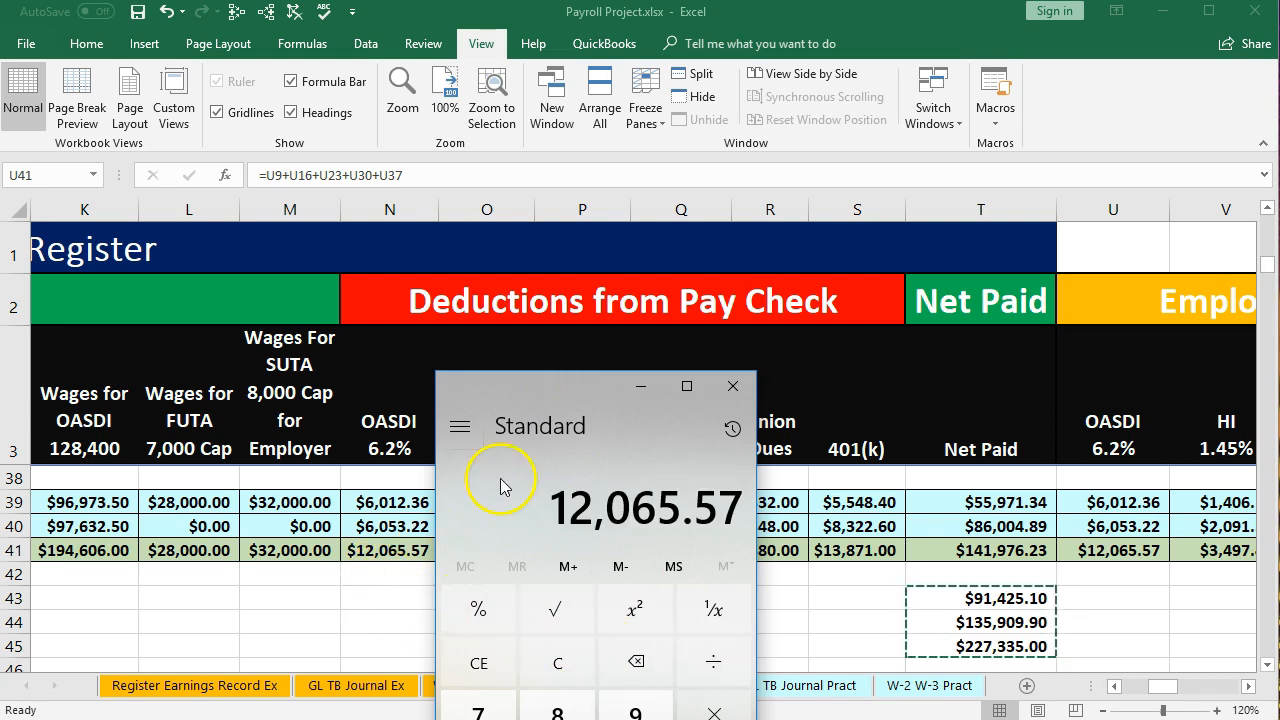
left_click_drag(562, 393, 1279, 367)
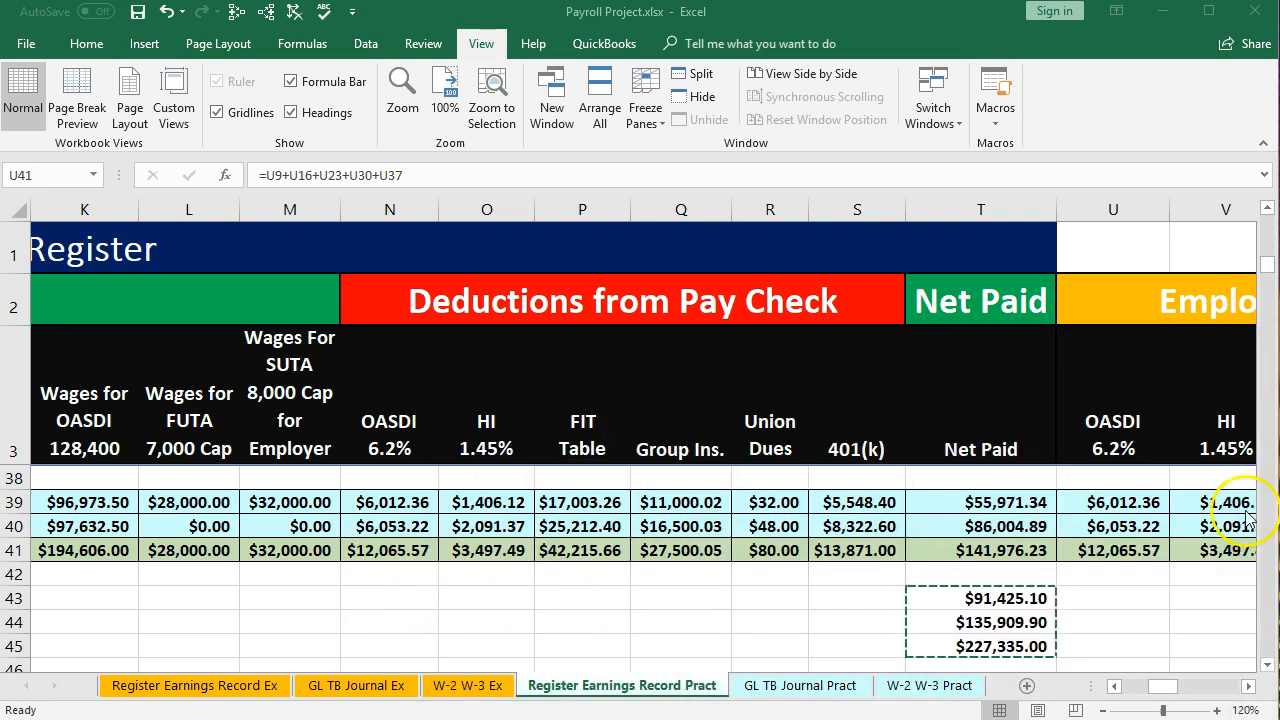
Step: Compare the calculator figure with W-3 box 4 on the W-2 W-3 Pract sheet, minimize the calculator, and return to the practice payroll register
left_click(930, 687)
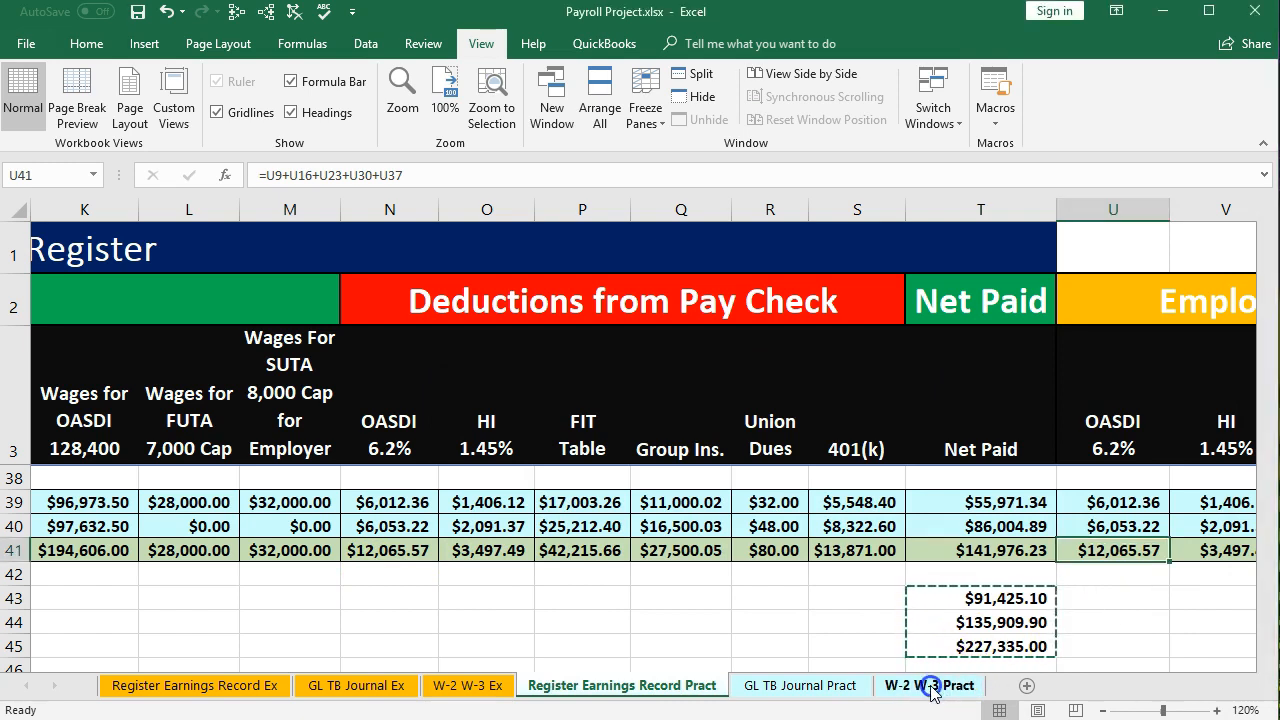
left_click_drag(1279, 367, 730, 403)
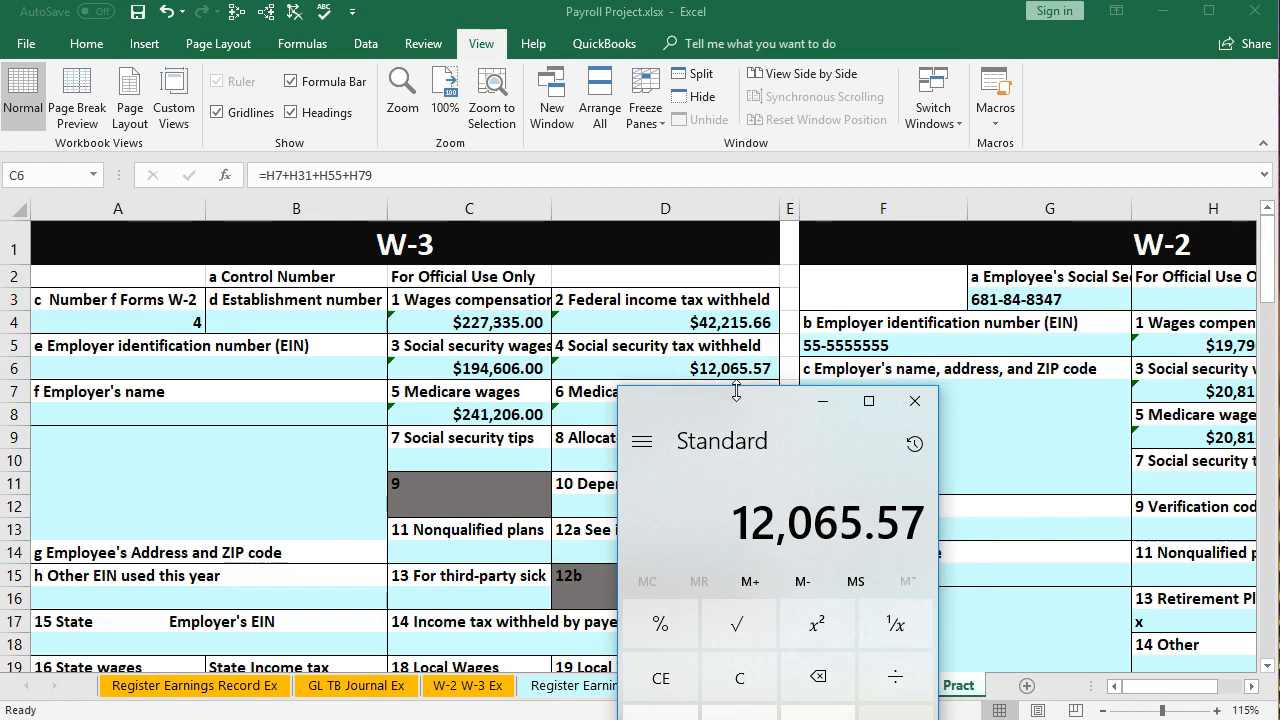
left_click(822, 401)
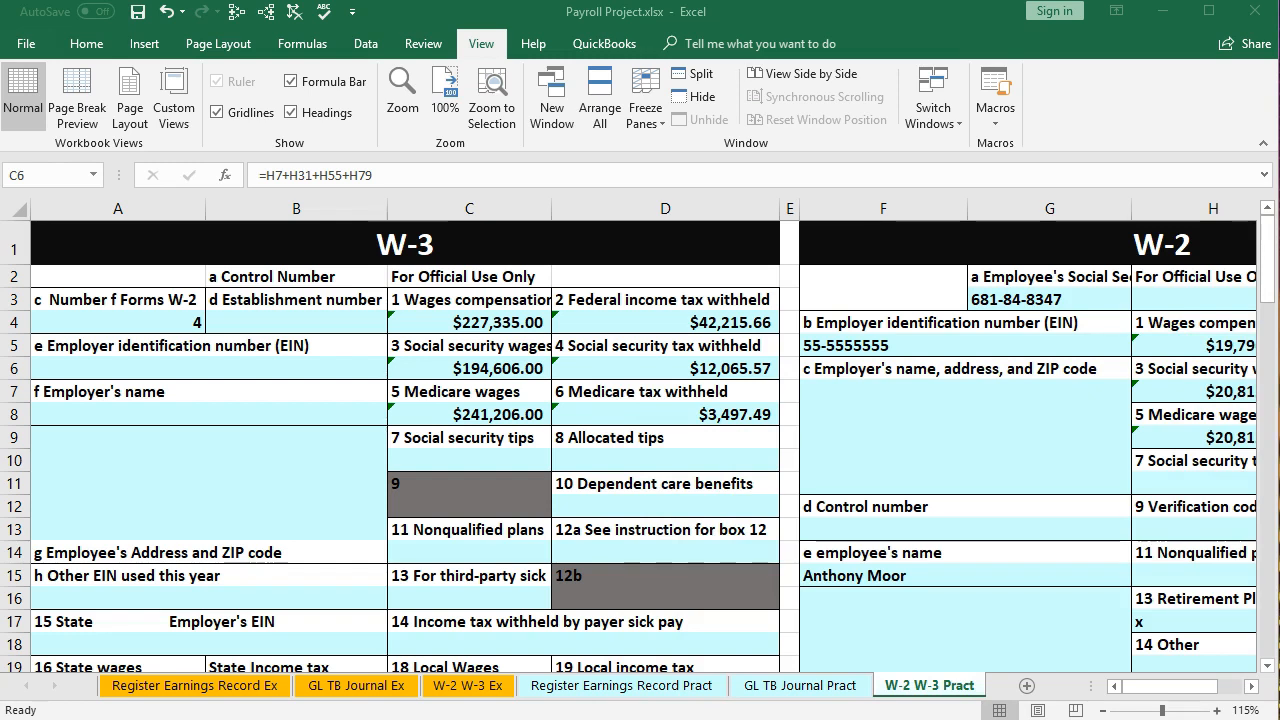
left_click(626, 686)
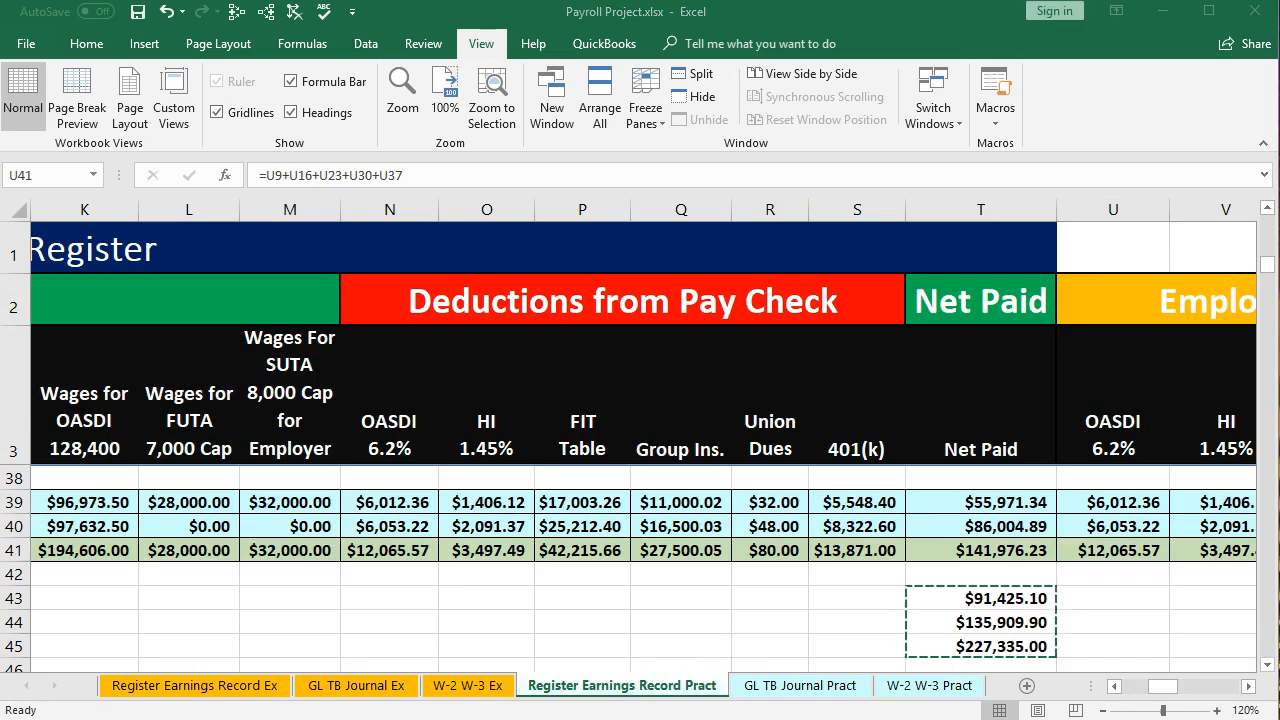
Step: Switch to the third-quarter Form 941 in Acrobat, clear the calculator, and enter the line 5c Medicare wages of 96973.5 as the first addend
key("alt+Tab")
scroll(712, 520, "up", 8)
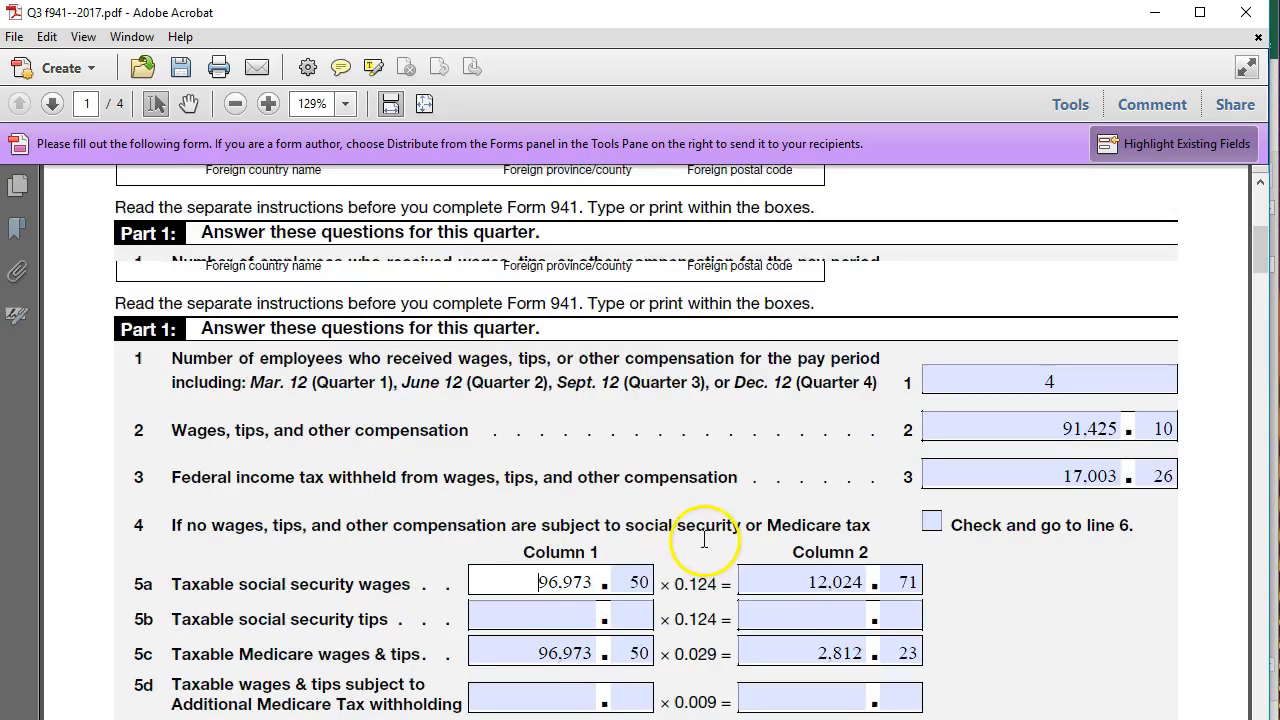
scroll(776, 507, "down", 12)
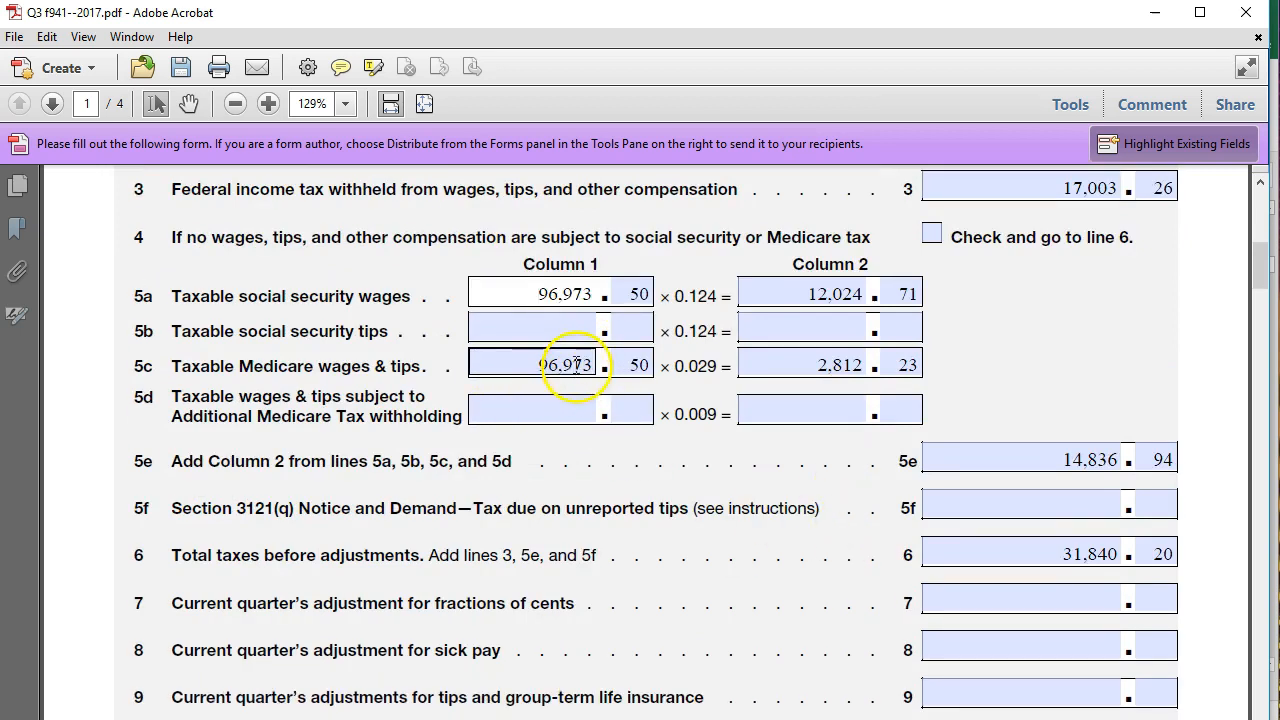
scroll(562, 382, "down", 1)
left_click_drag(1278, 395, 606, 363)
left_click(612, 630)
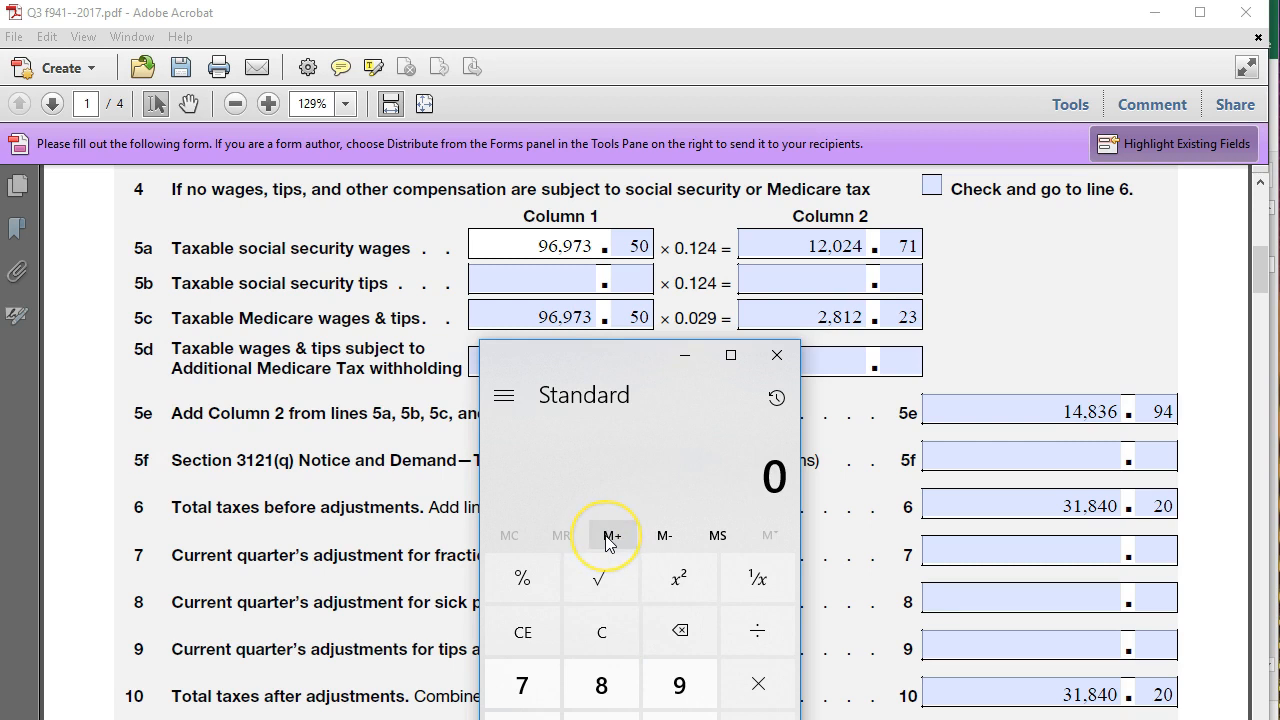
type("96973.5")
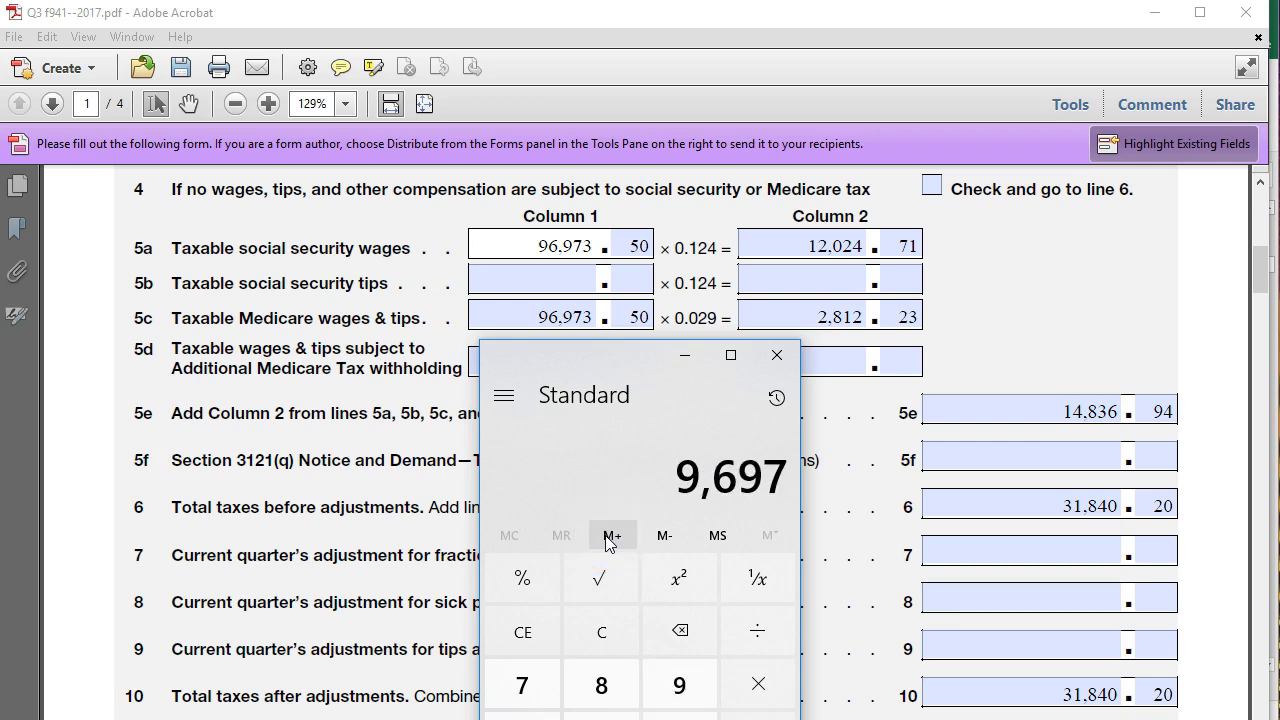
left_click_drag(607, 359, 1279, 322)
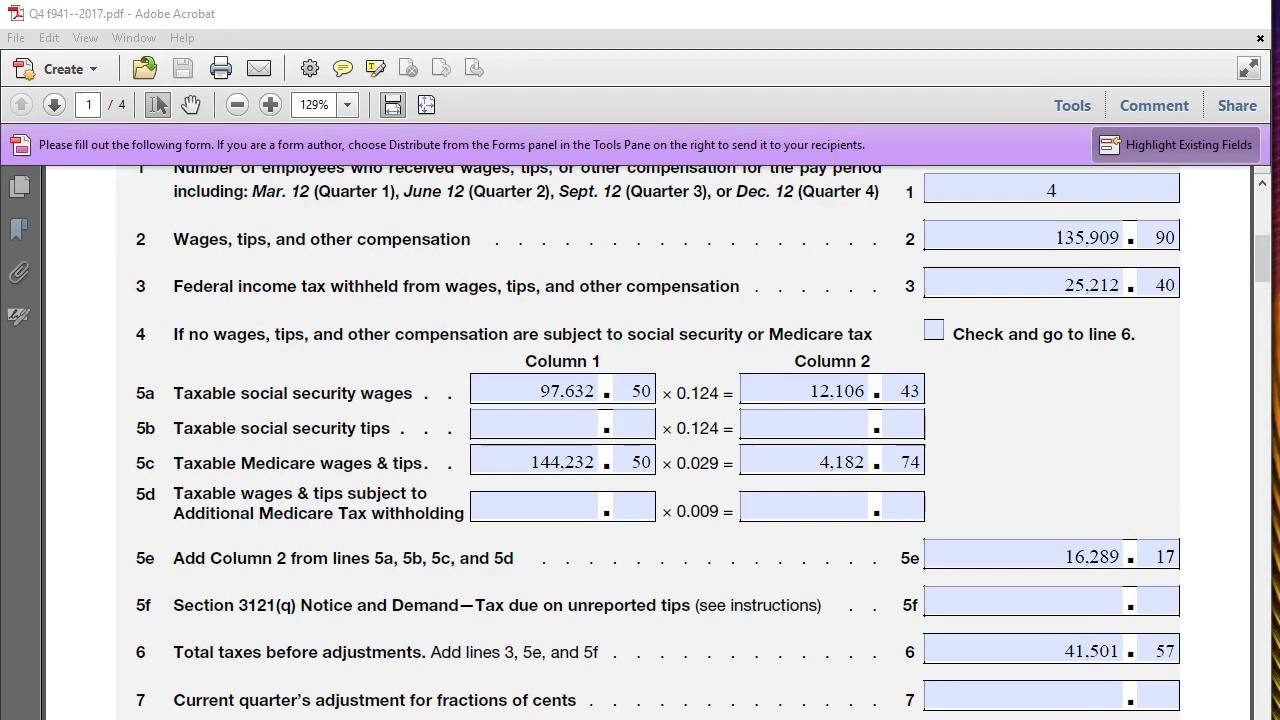
Step: Bring up the fourth-quarter Form 941 and add its line 5c Medicare wages of 144232.5 on the calculator
left_click(1240, 719)
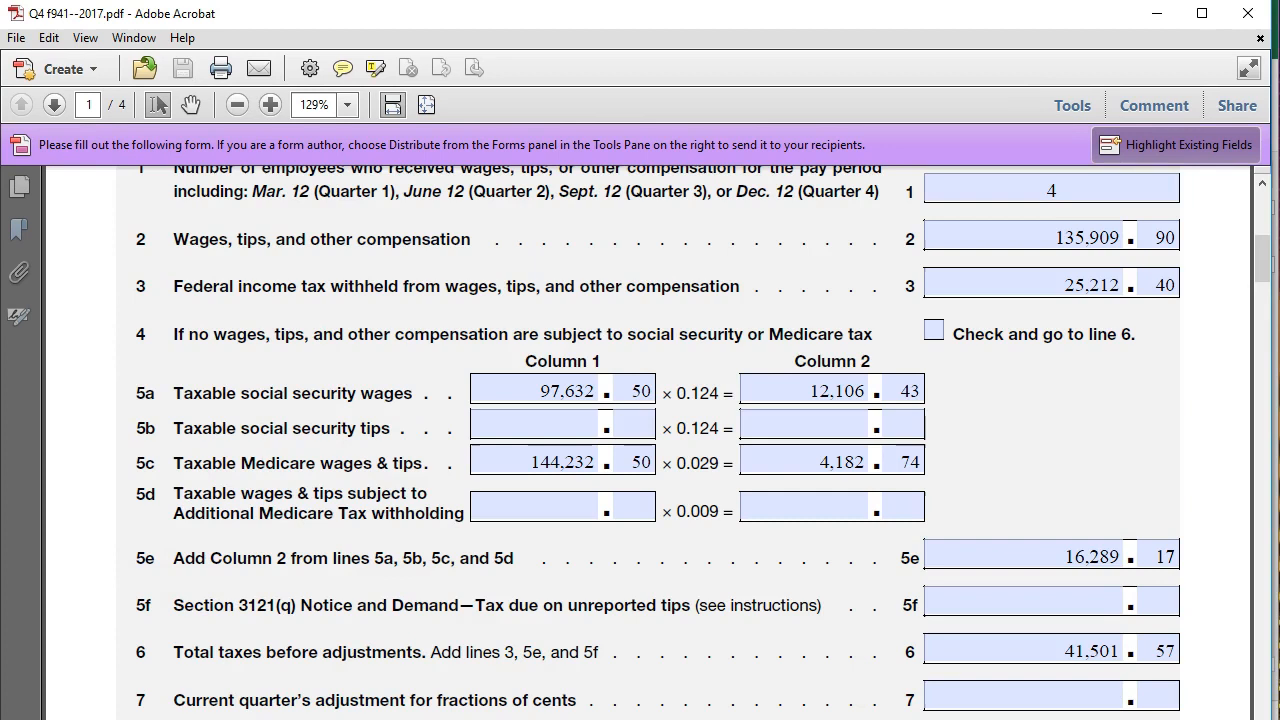
scroll(926, 537, "down", 2)
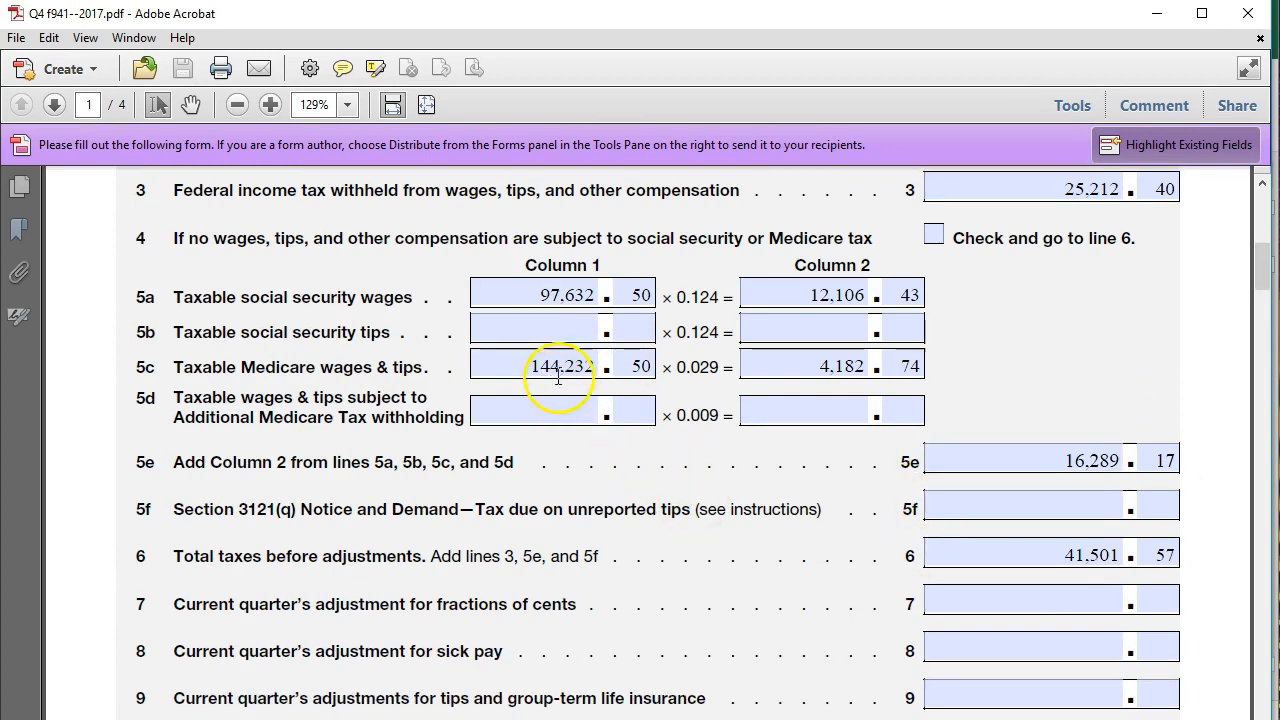
left_click(714, 719)
left_click_drag(714, 423, 560, 410)
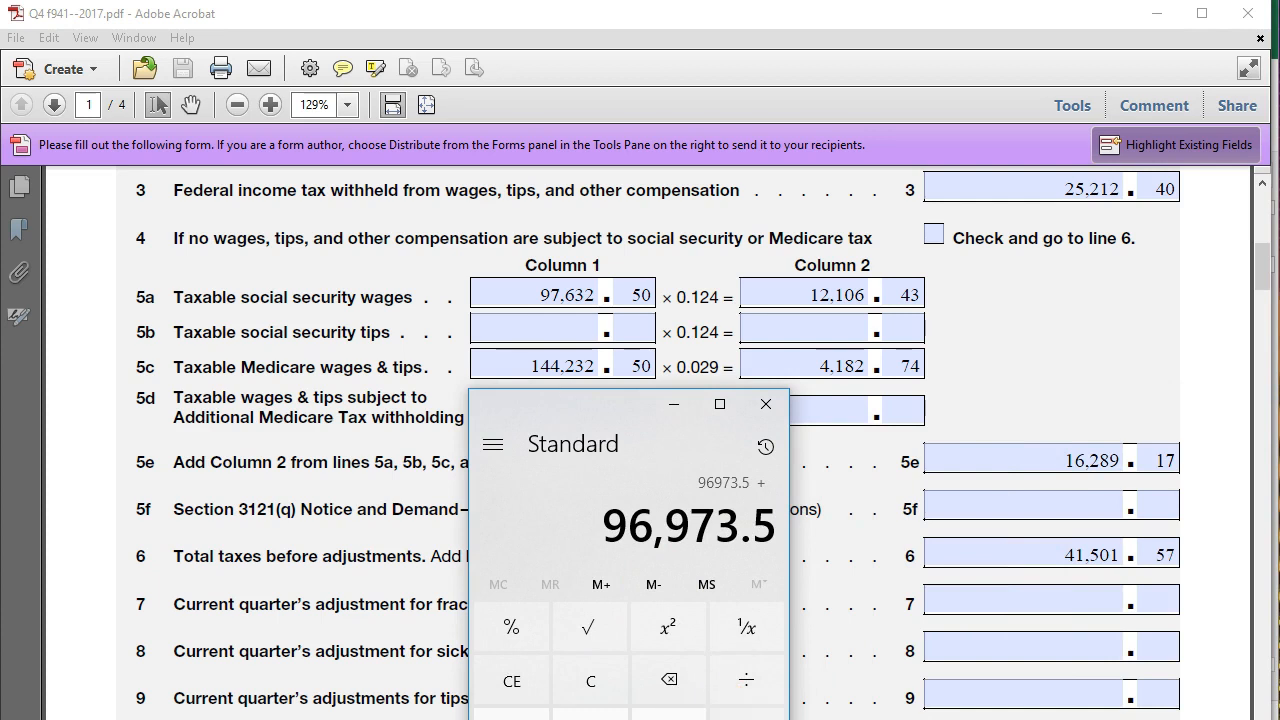
type("144.232.5")
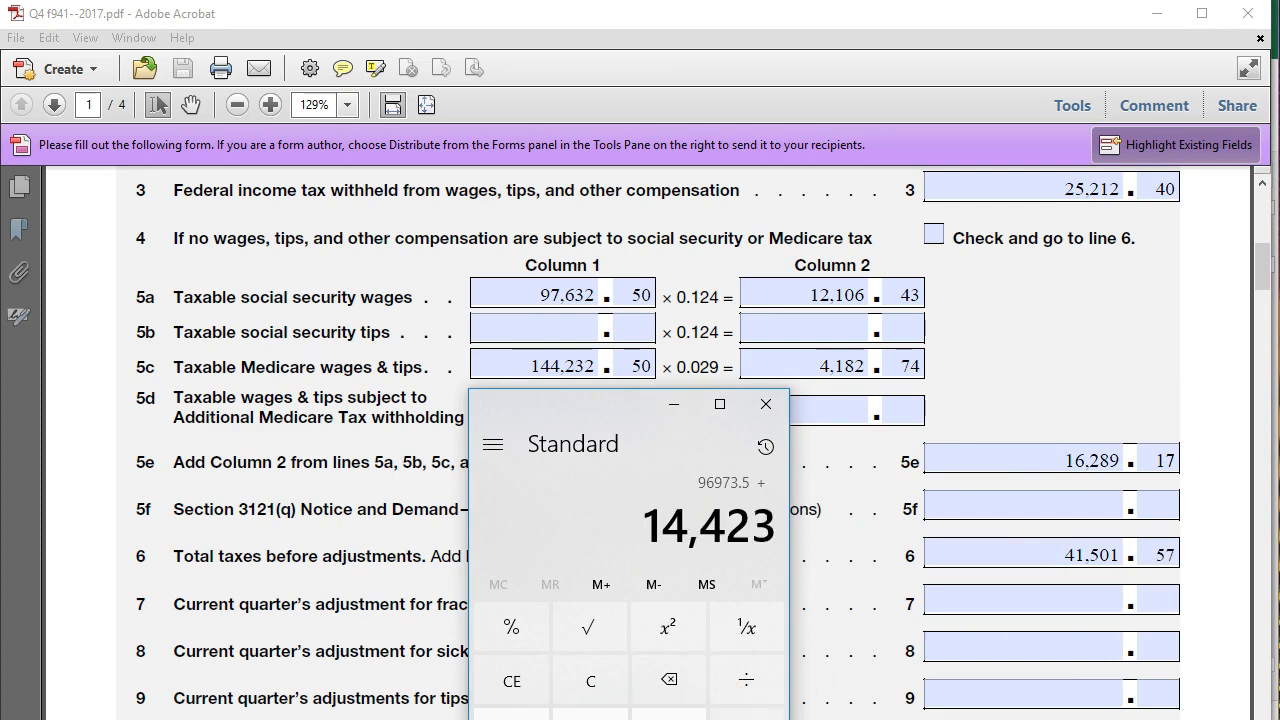
key("Return")
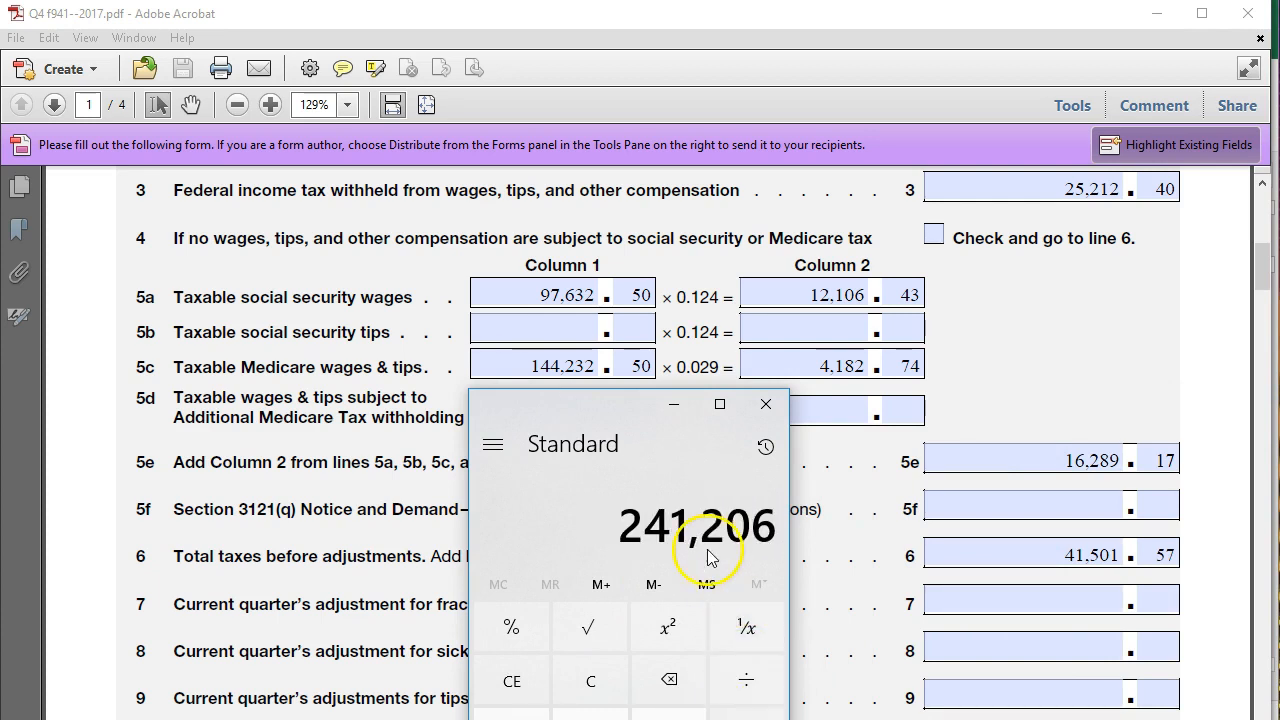
Step: Switch to the Excel payroll register and compare the summed Medicare wages with the Total Earnings figure in J41
left_click_drag(630, 415, 1279, 310)
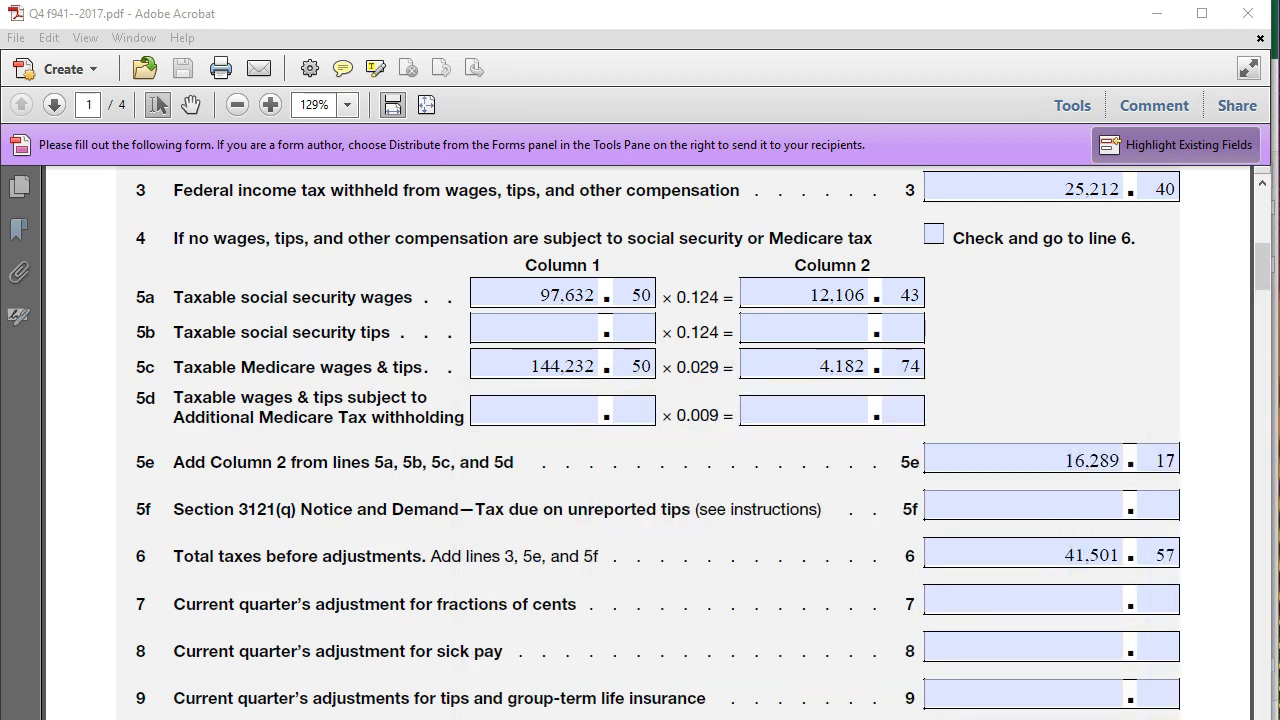
left_click(665, 708)
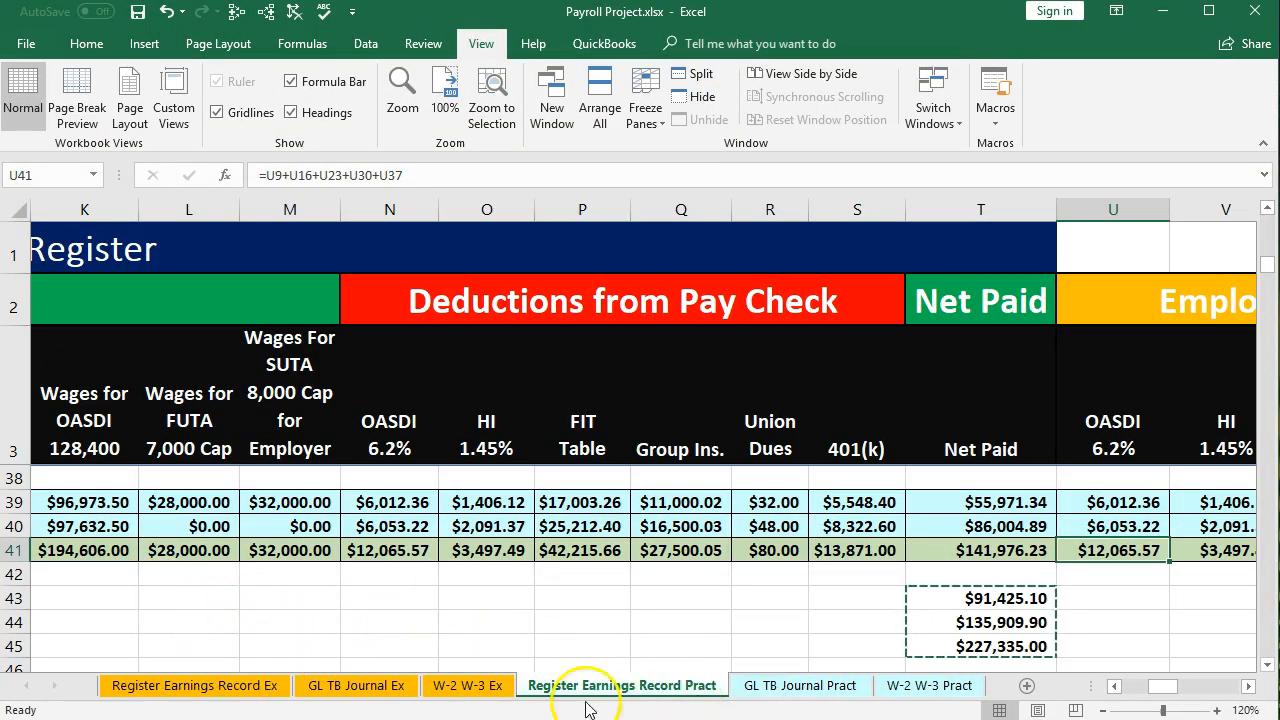
left_click(1113, 686)
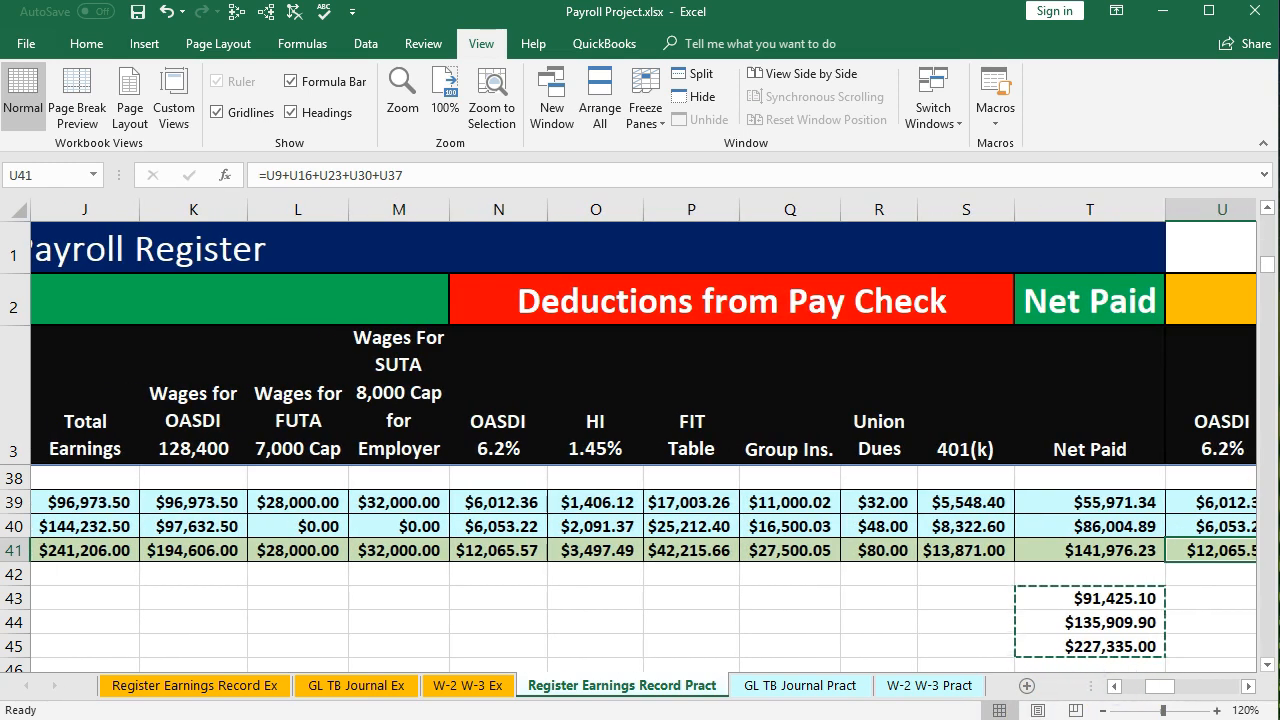
left_click_drag(1279, 450, 92, 575)
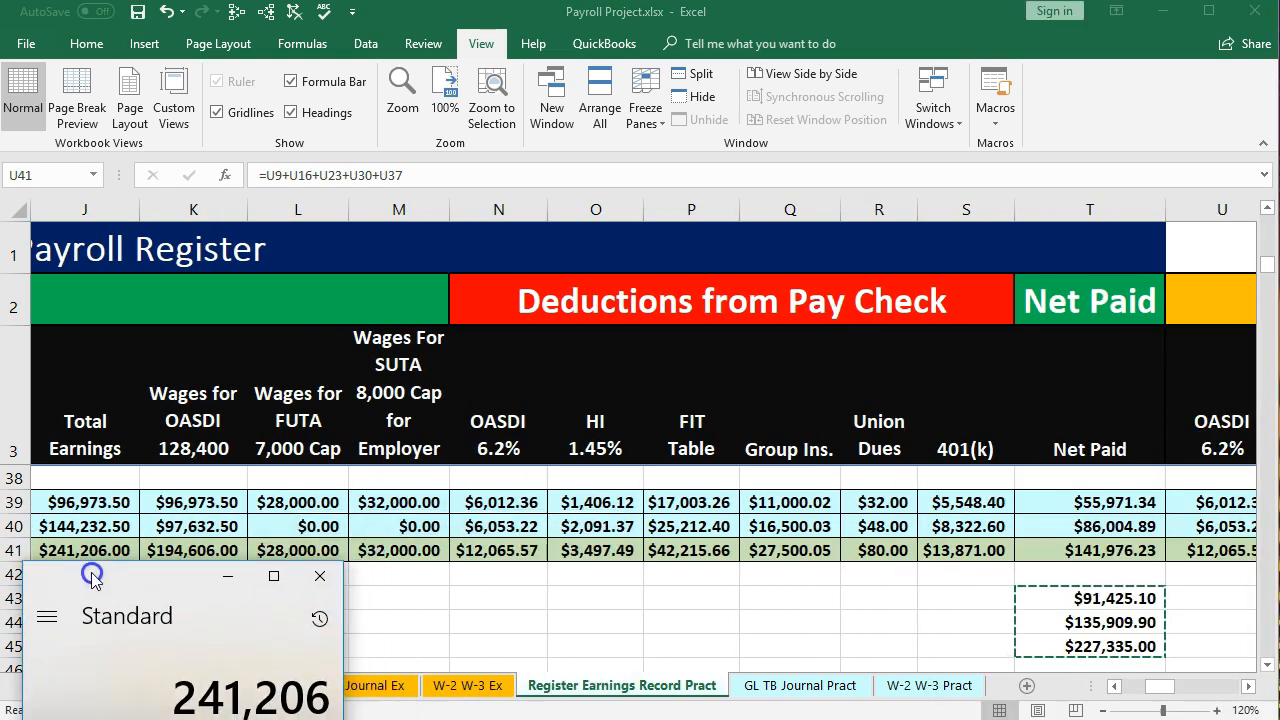
left_click_drag(200, 572, 1279, 450)
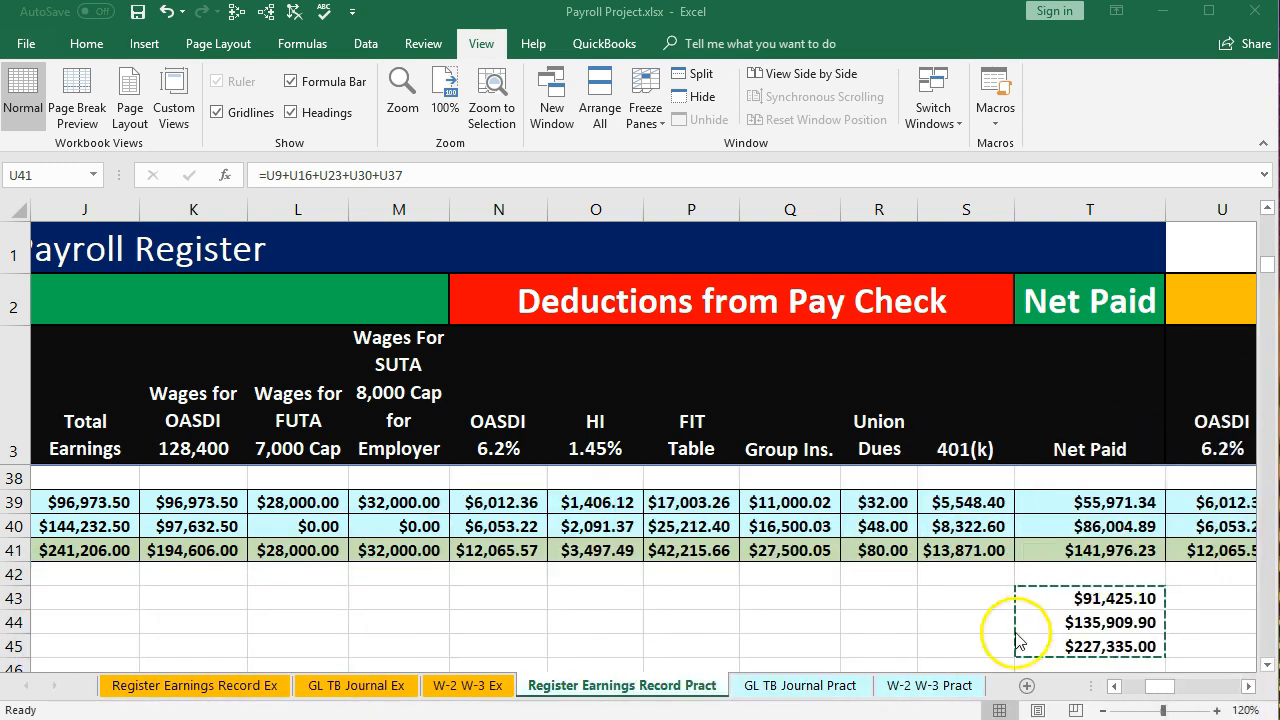
Step: Compare the summed Medicare wages with W-3 box 5 on the W-2 W-3 Pract sheet and return to the practice payroll register
left_click(914, 686)
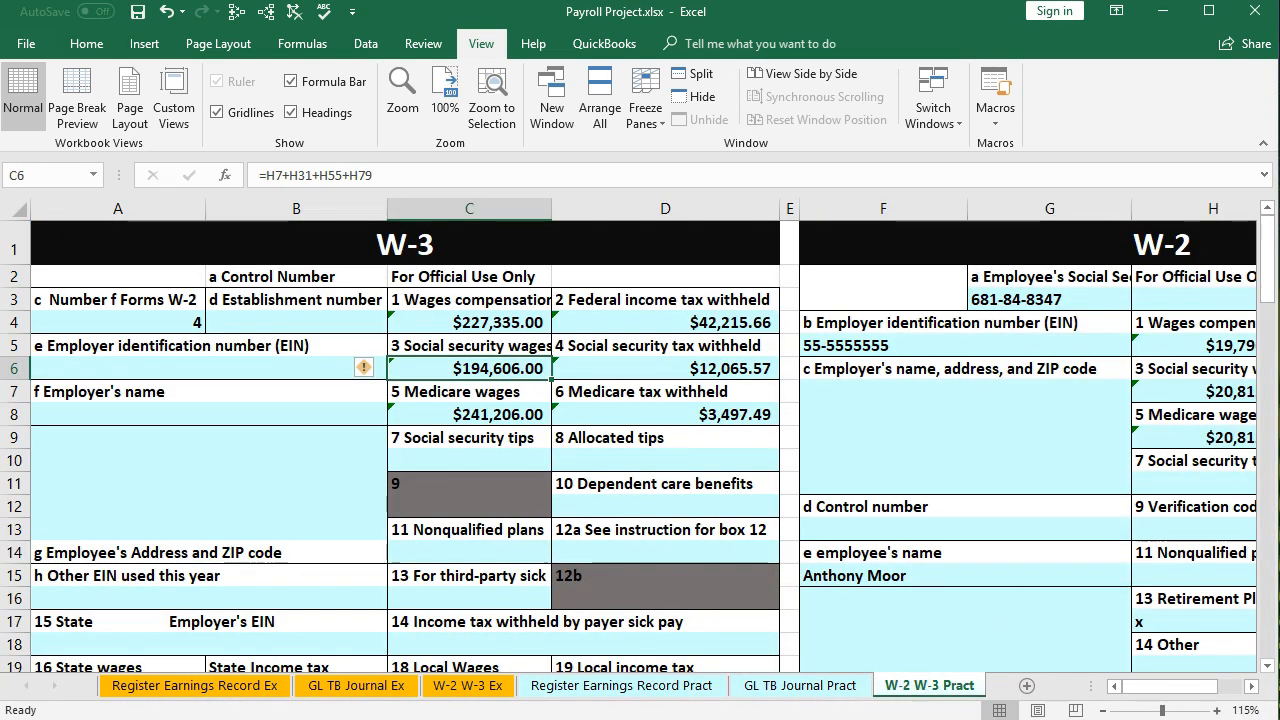
left_click_drag(1279, 450, 518, 460)
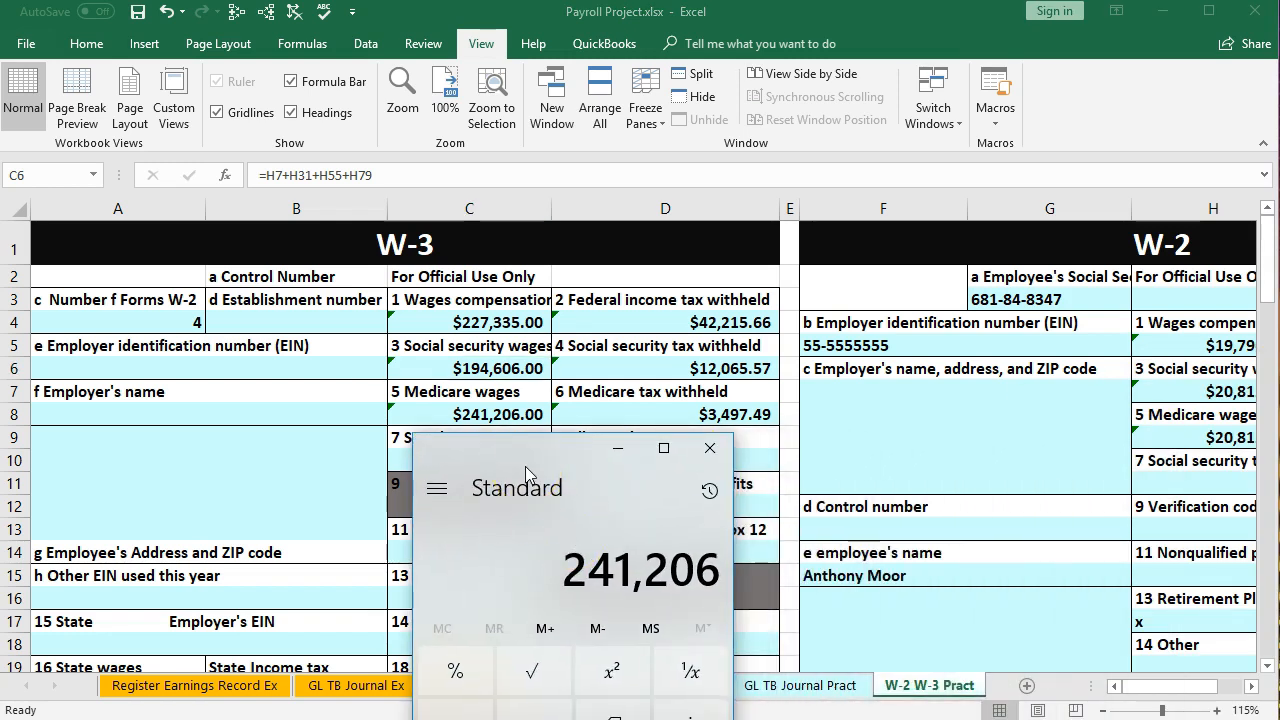
left_click_drag(527, 474, 1279, 495)
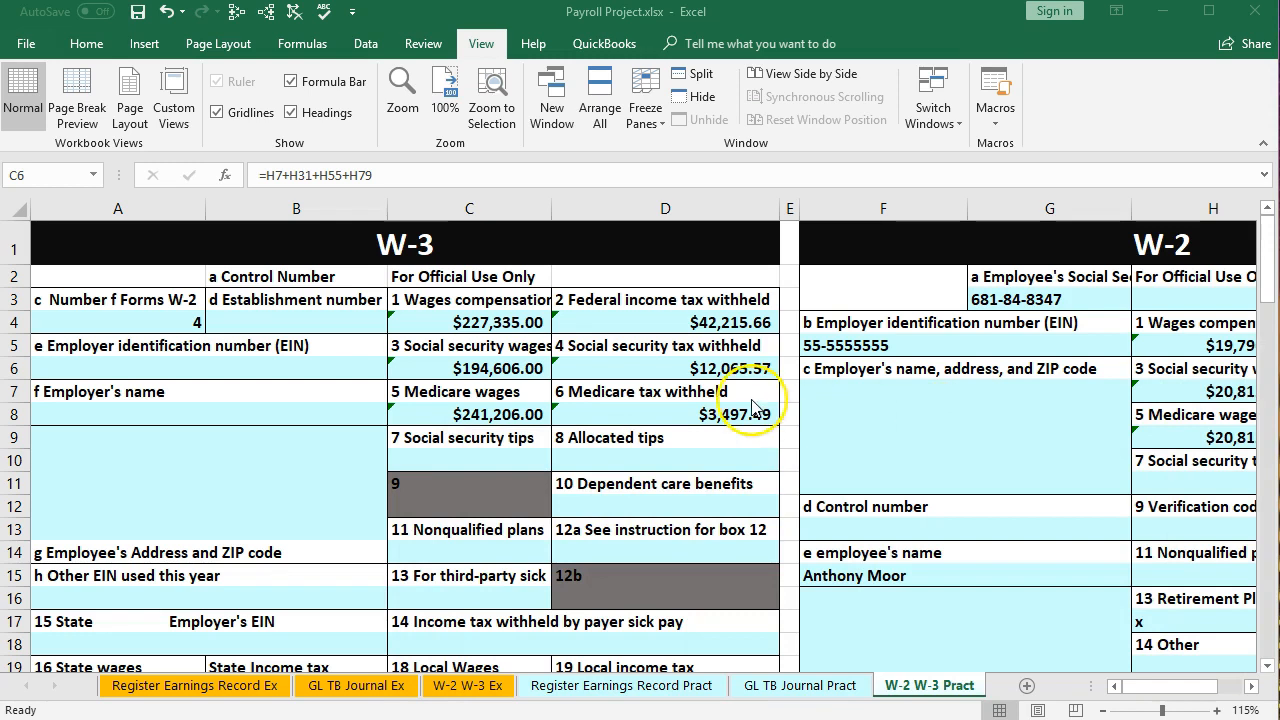
left_click(665, 690)
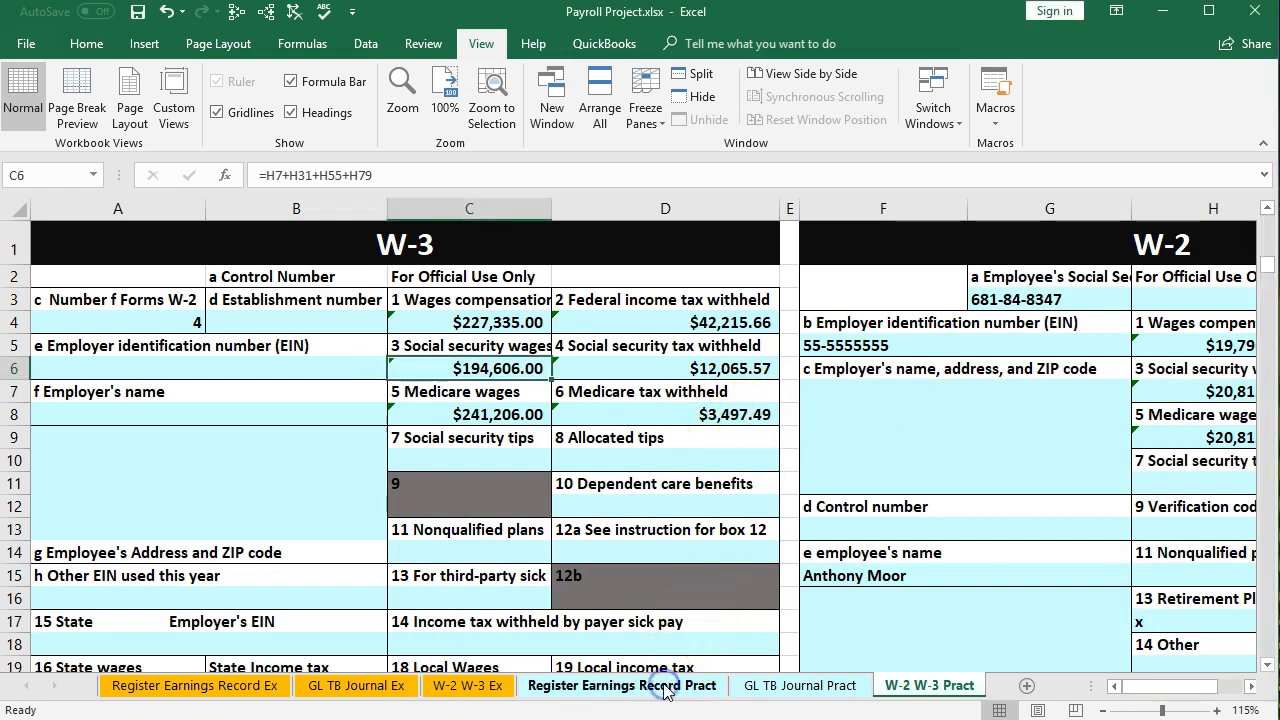
left_click(665, 690)
Step: Switch to the third-quarter Form 941 in Acrobat and check its quarter and the Column 2 Medicare tax on line 5c
key("alt+Tab")
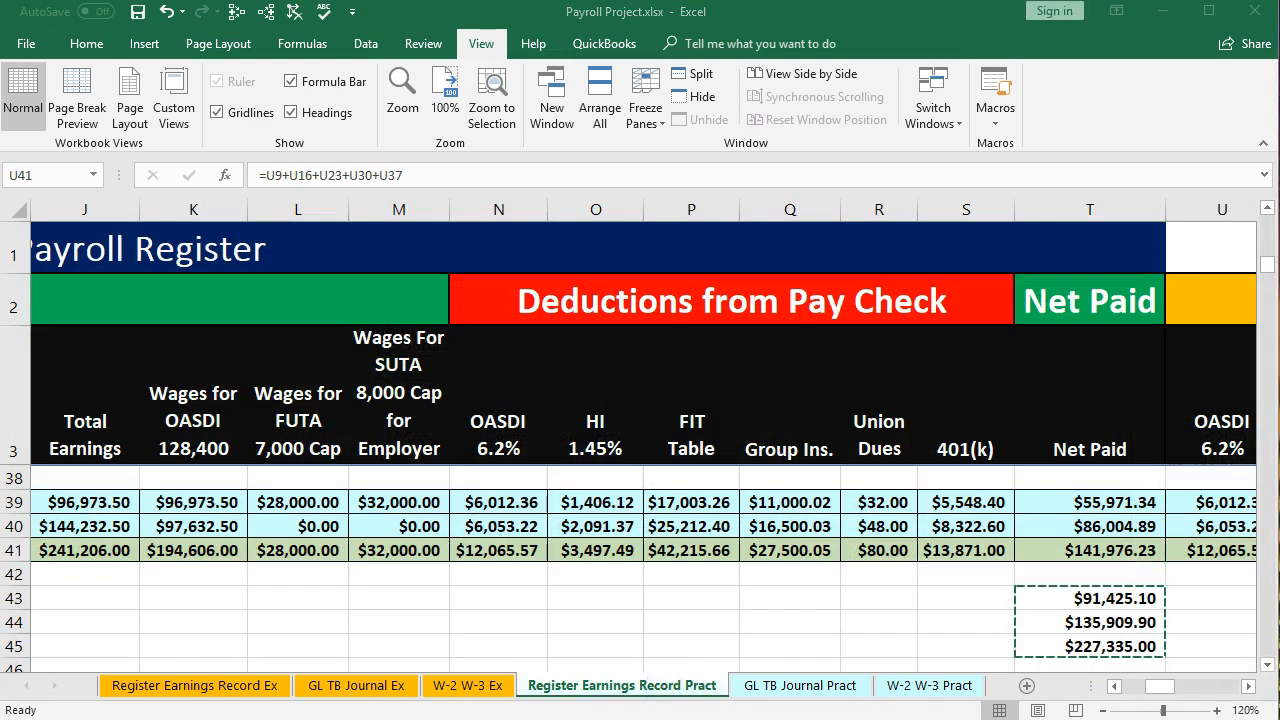
scroll(855, 590, "up", 8)
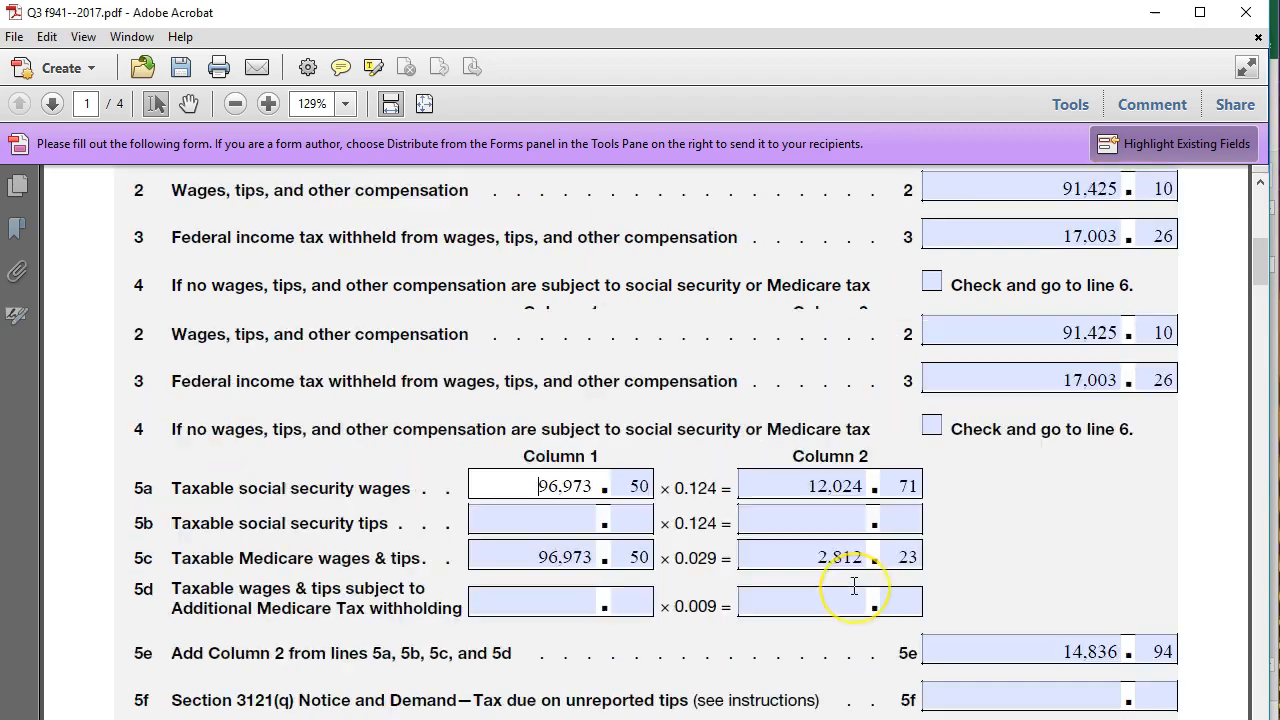
scroll(855, 588, "up", 4)
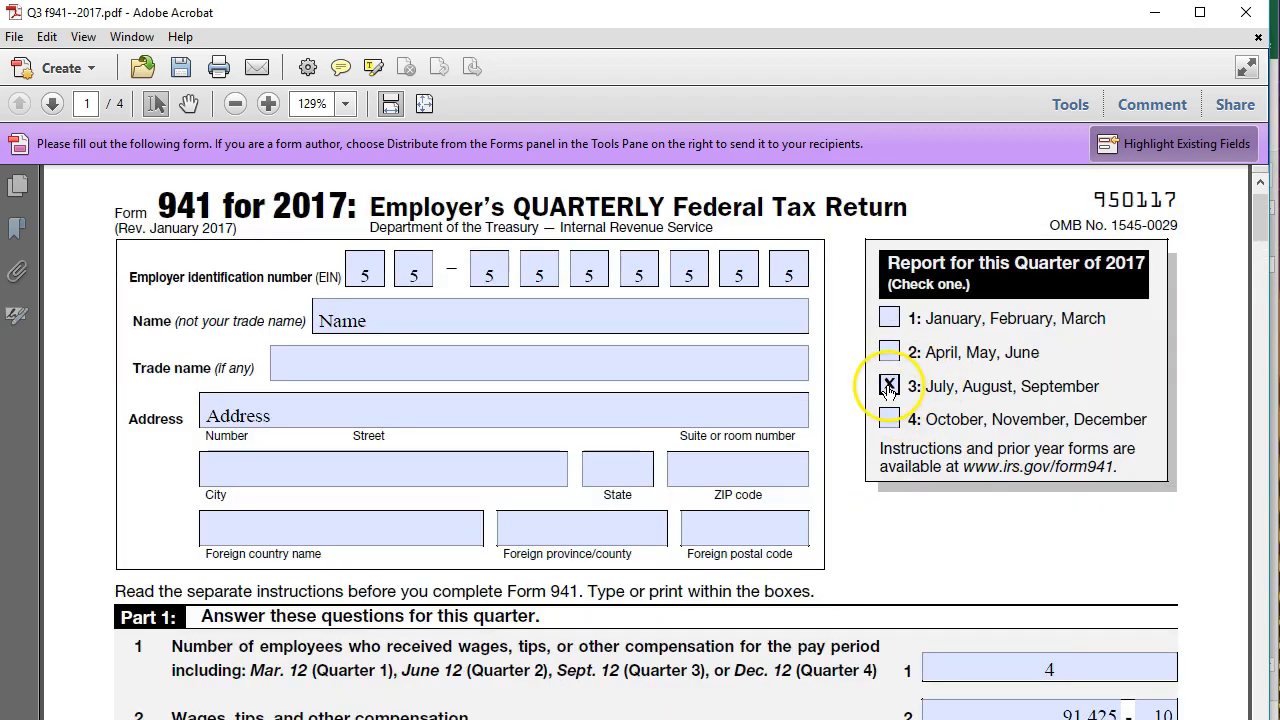
scroll(890, 490, "down", 9)
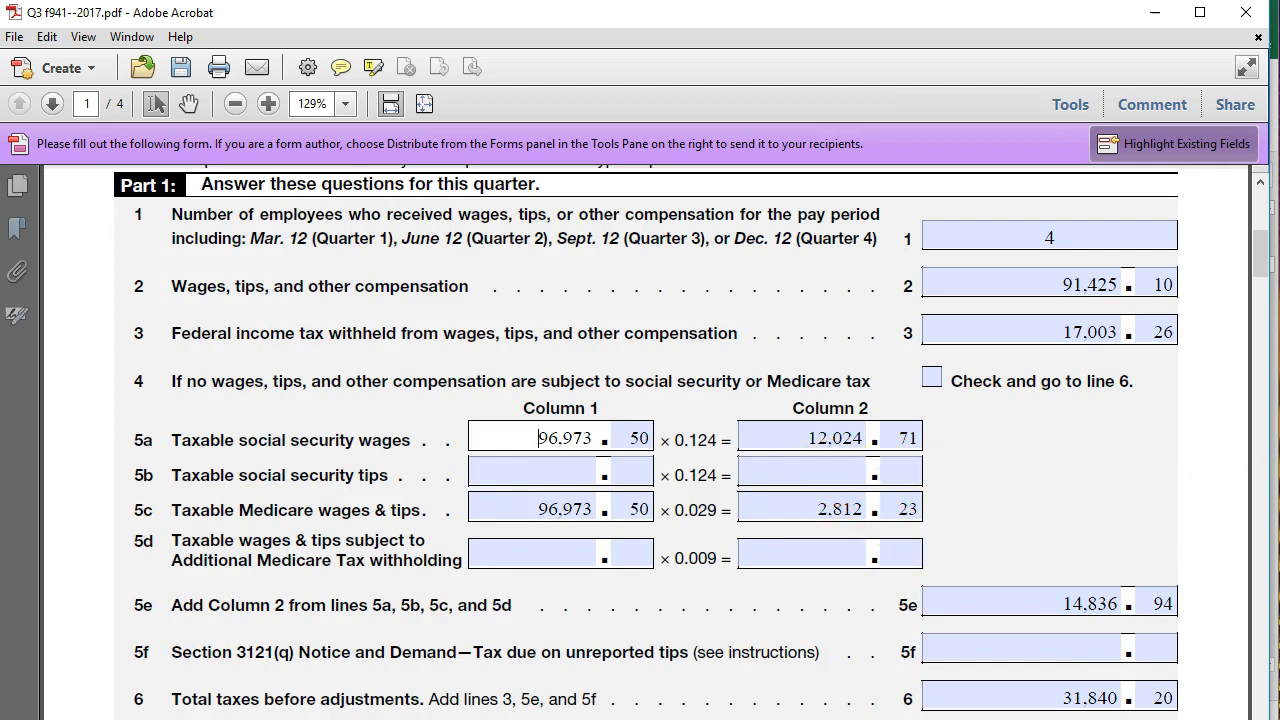
Step: Clear the calculator, enter the third-quarter line 5c Column 2 tax of 2812.23 as the first addend, and minimize the calculator
key("alt+Tab")
left_click_drag(843, 550, 465, 418)
left_click(501, 685)
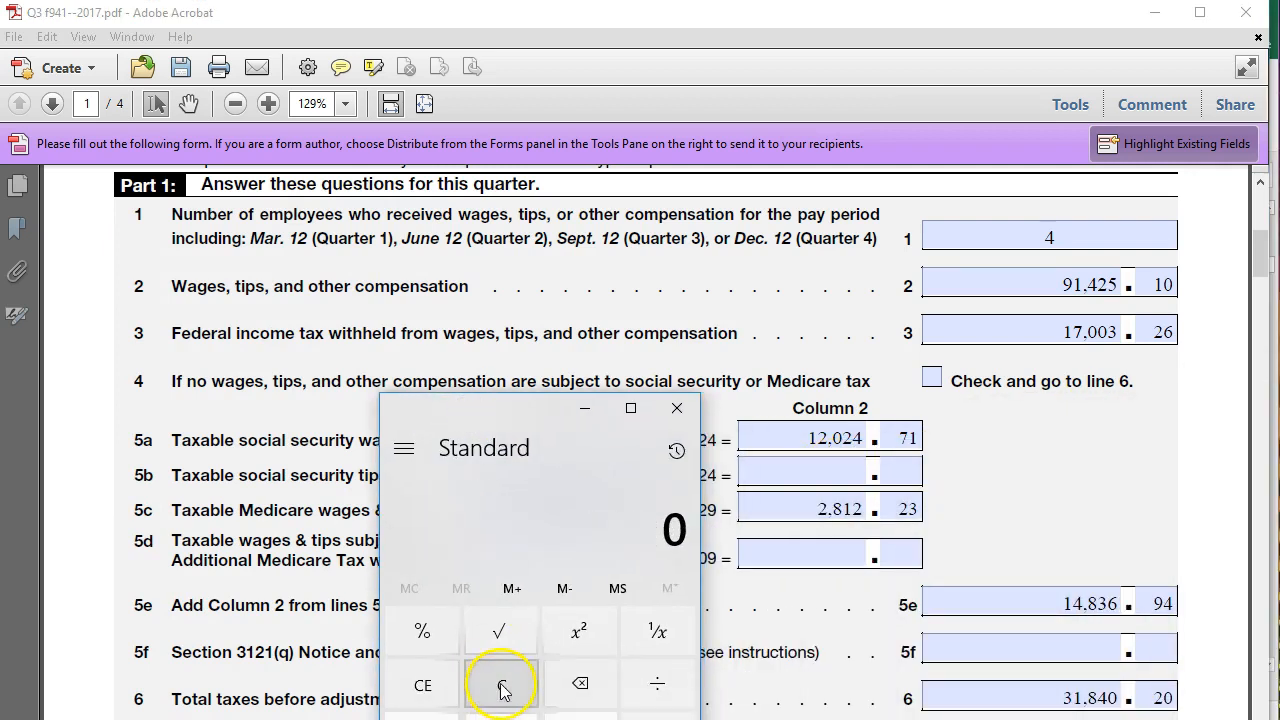
type("2,812.23")
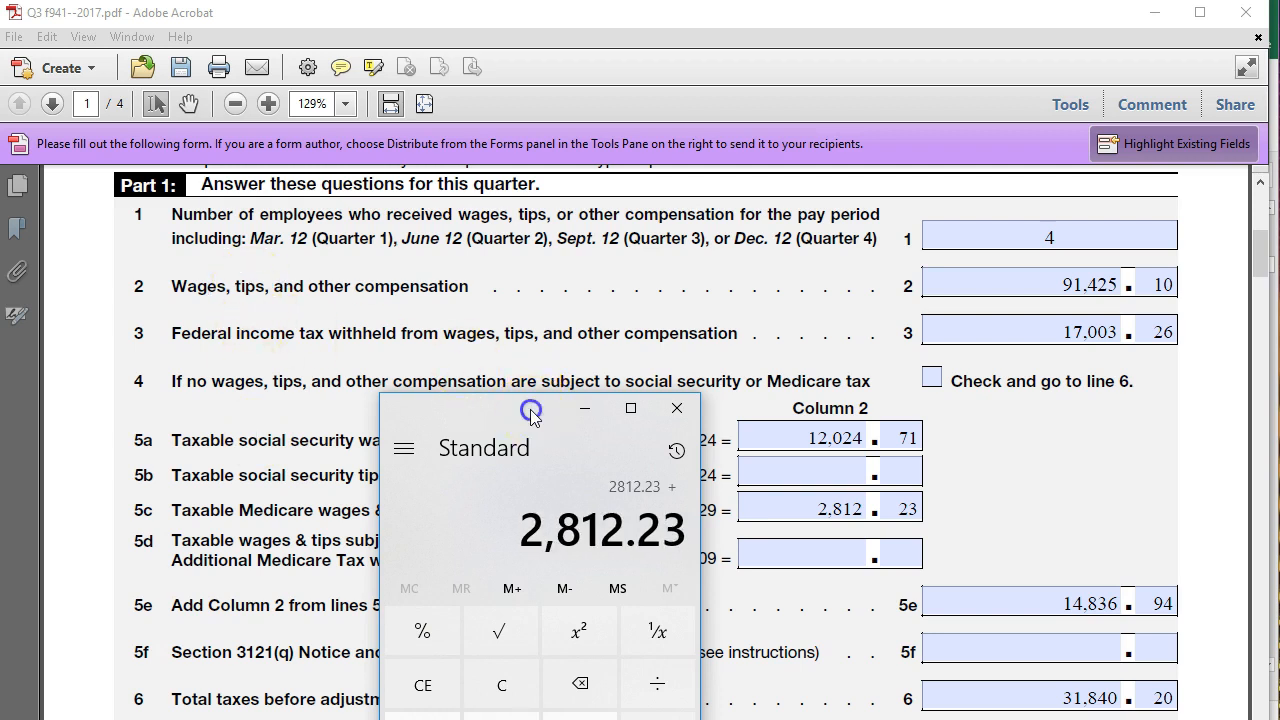
left_click(585, 408)
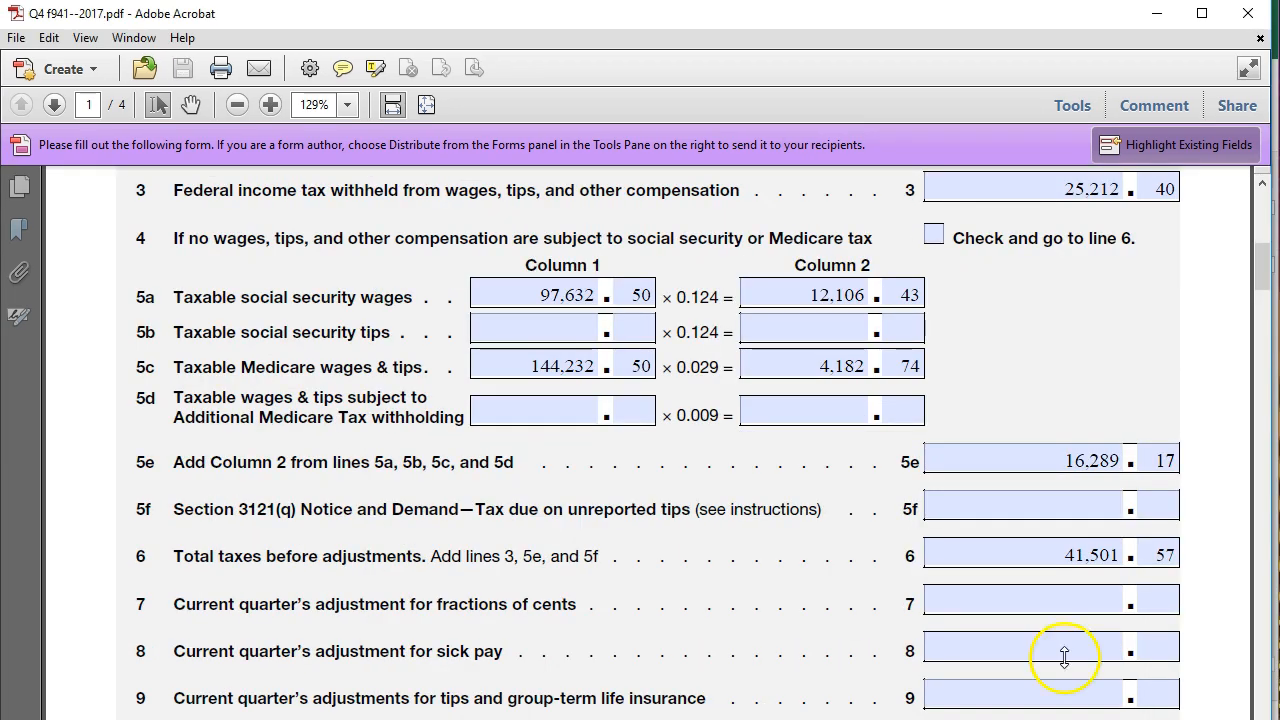
Step: Add the fourth-quarter line 5c Column 2 tax of 4182.74 to the third-quarter Medicare tax in the calculator
key("alt+Tab")
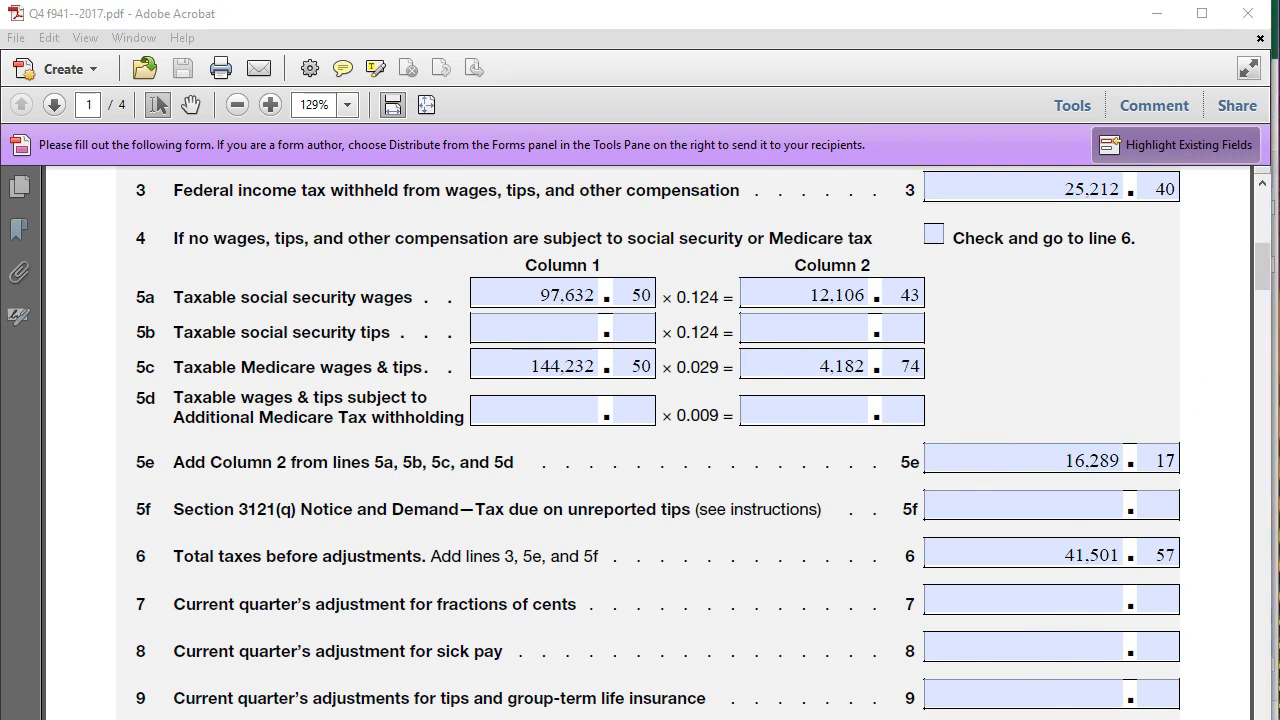
left_click_drag(537, 383, 517, 355)
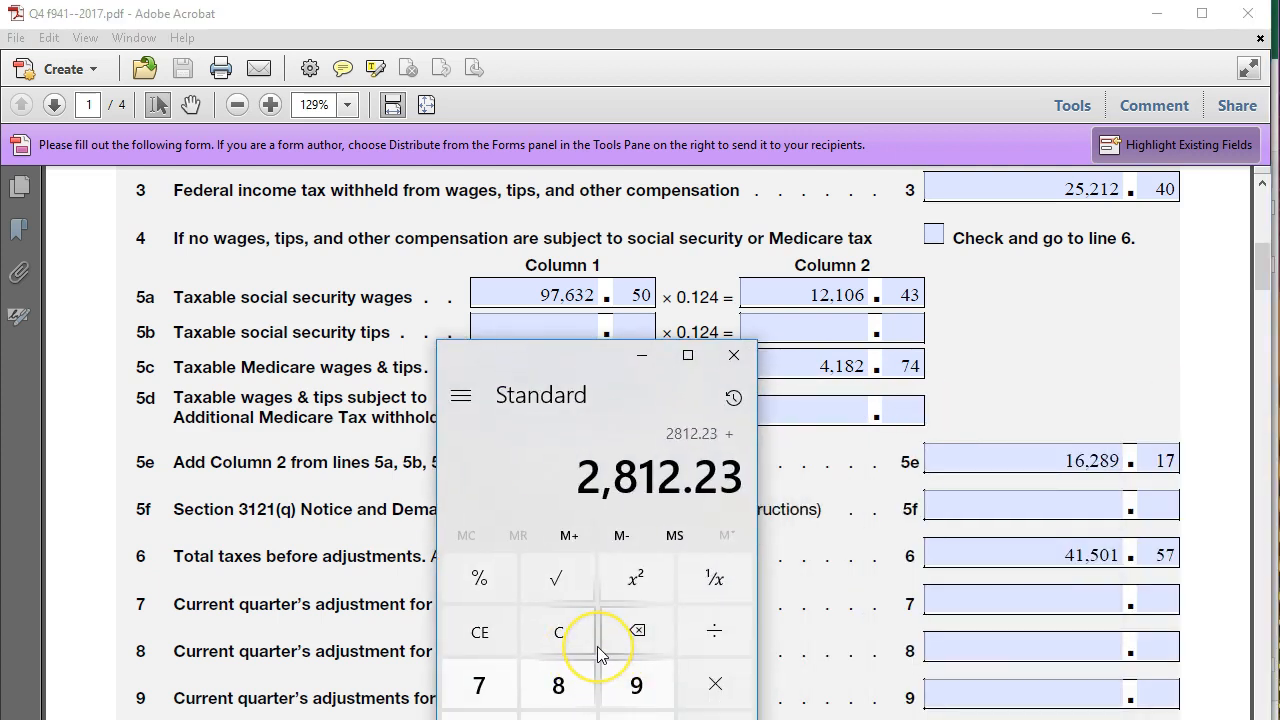
type("4,182")
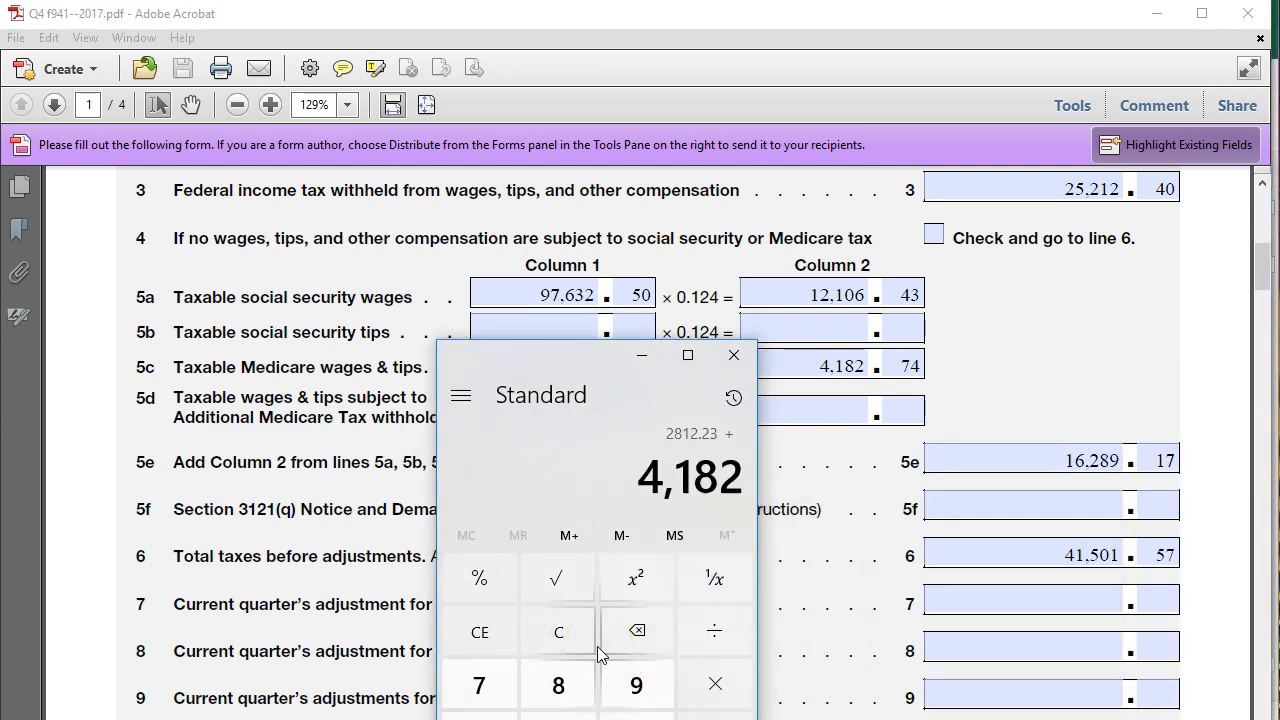
type(".74")
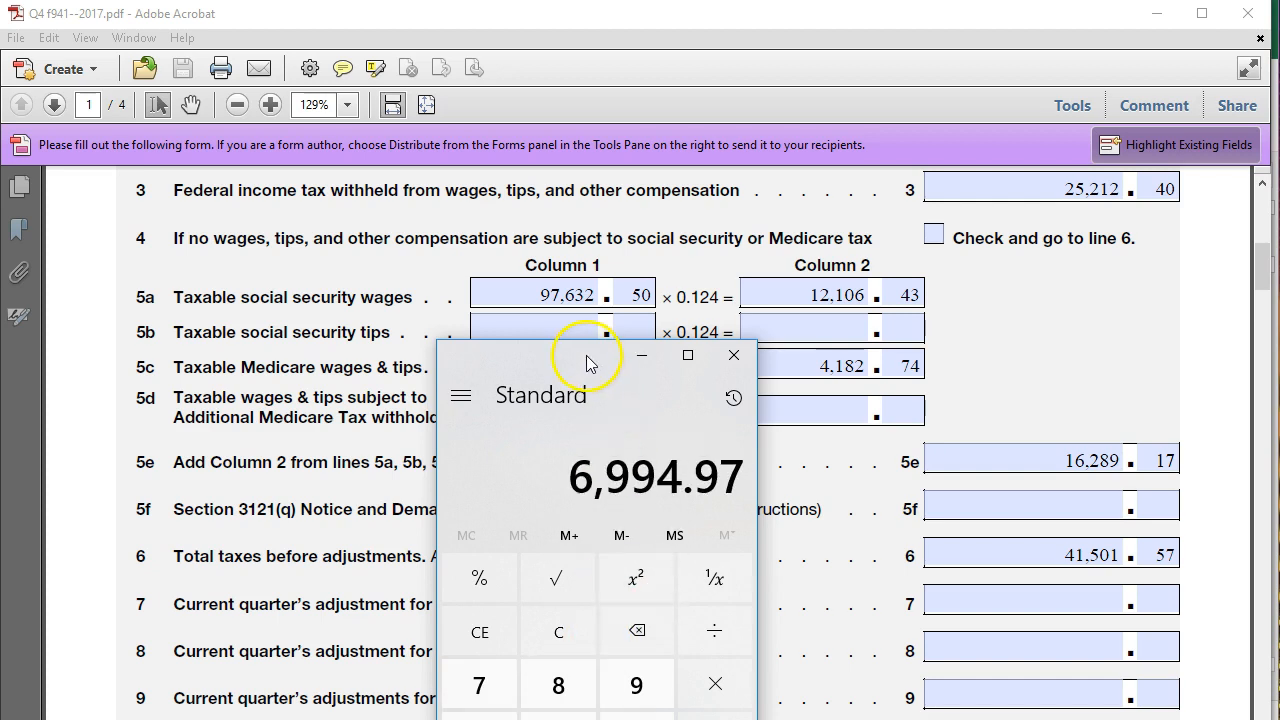
left_click_drag(587, 363, 749, 320)
left_click(820, 329)
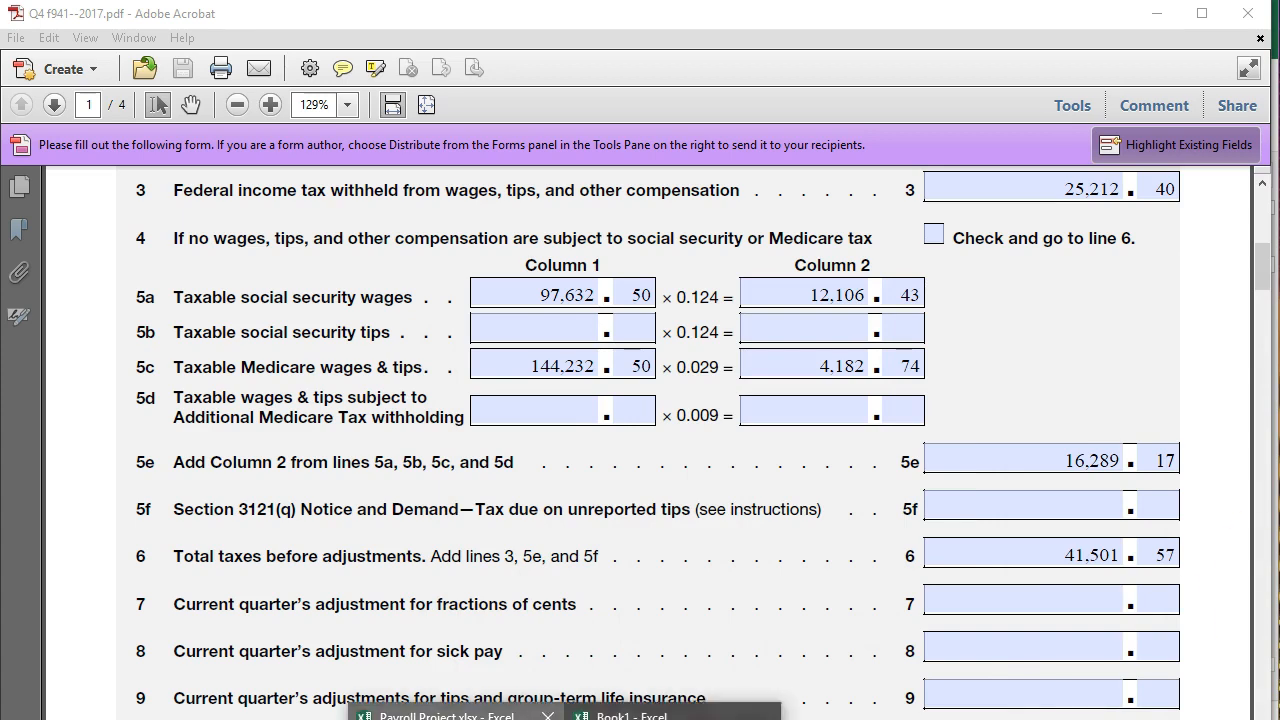
Step: Switch to the Excel payroll register, divide the summed Medicare tax by 2, and compare it with the employee HI total in O41
left_click(732, 712)
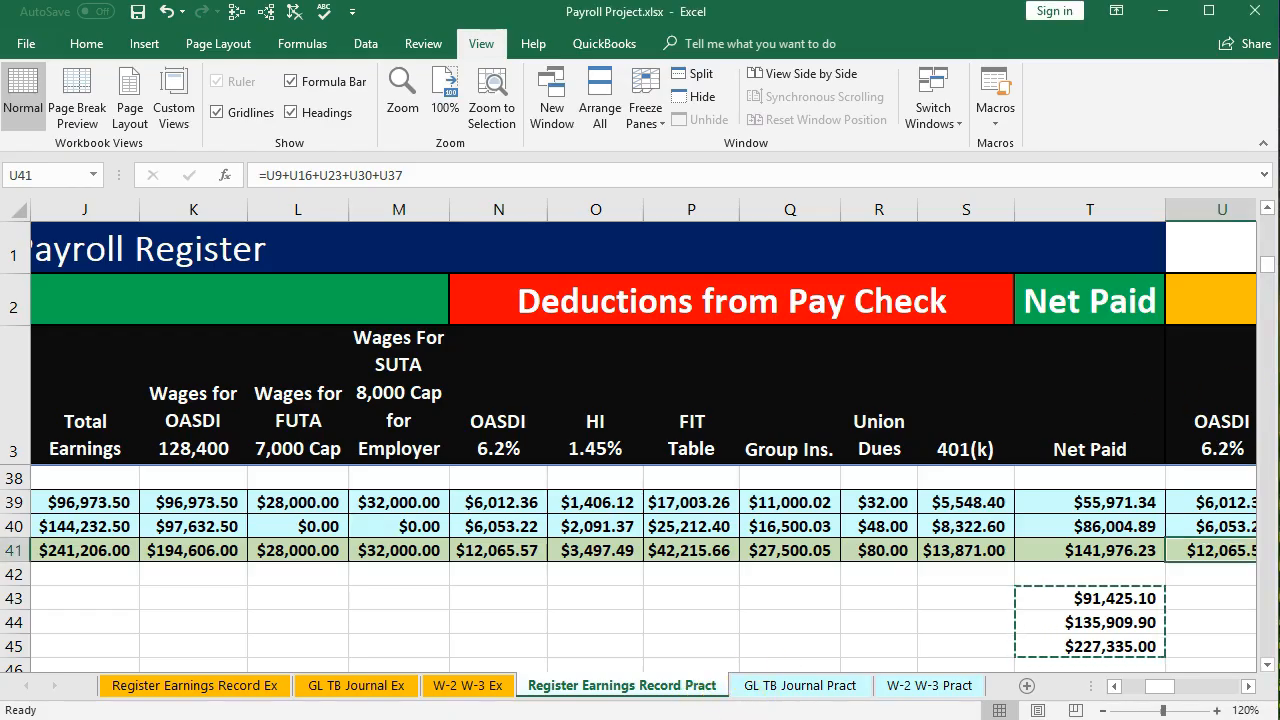
left_click_drag(1157, 352, 817, 393)
left_click(825, 470)
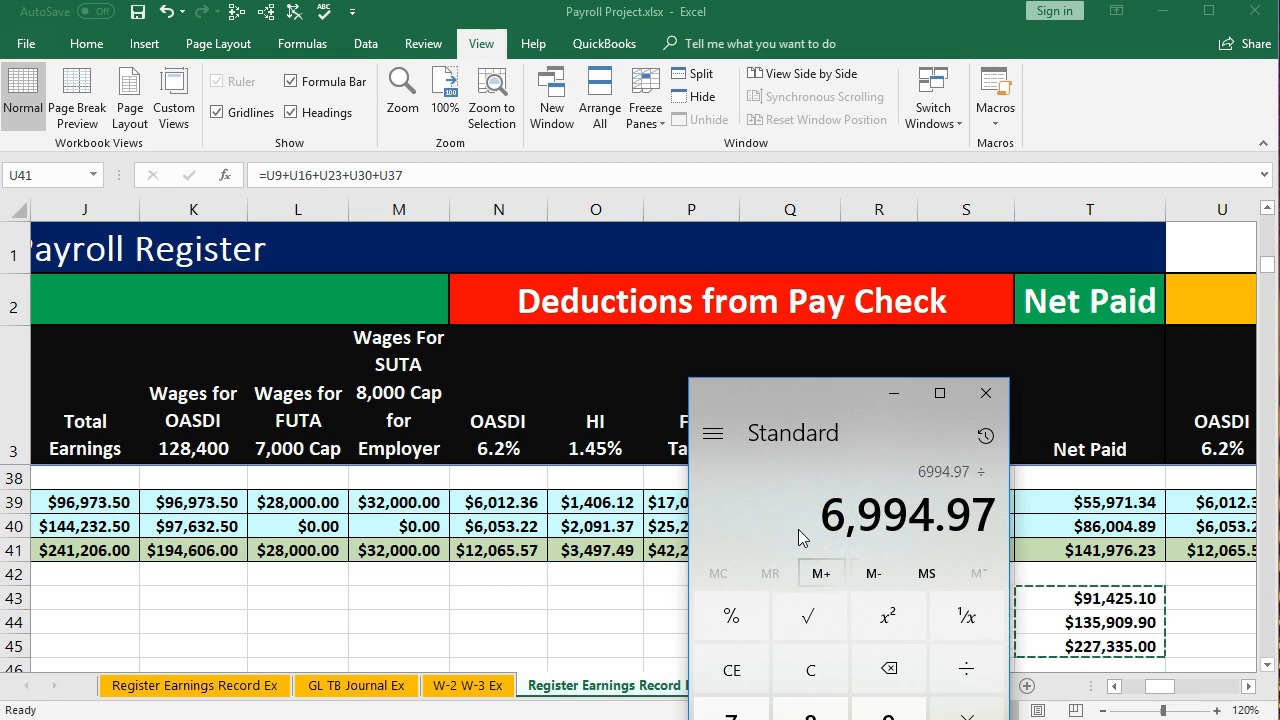
key("2")
key("Return")
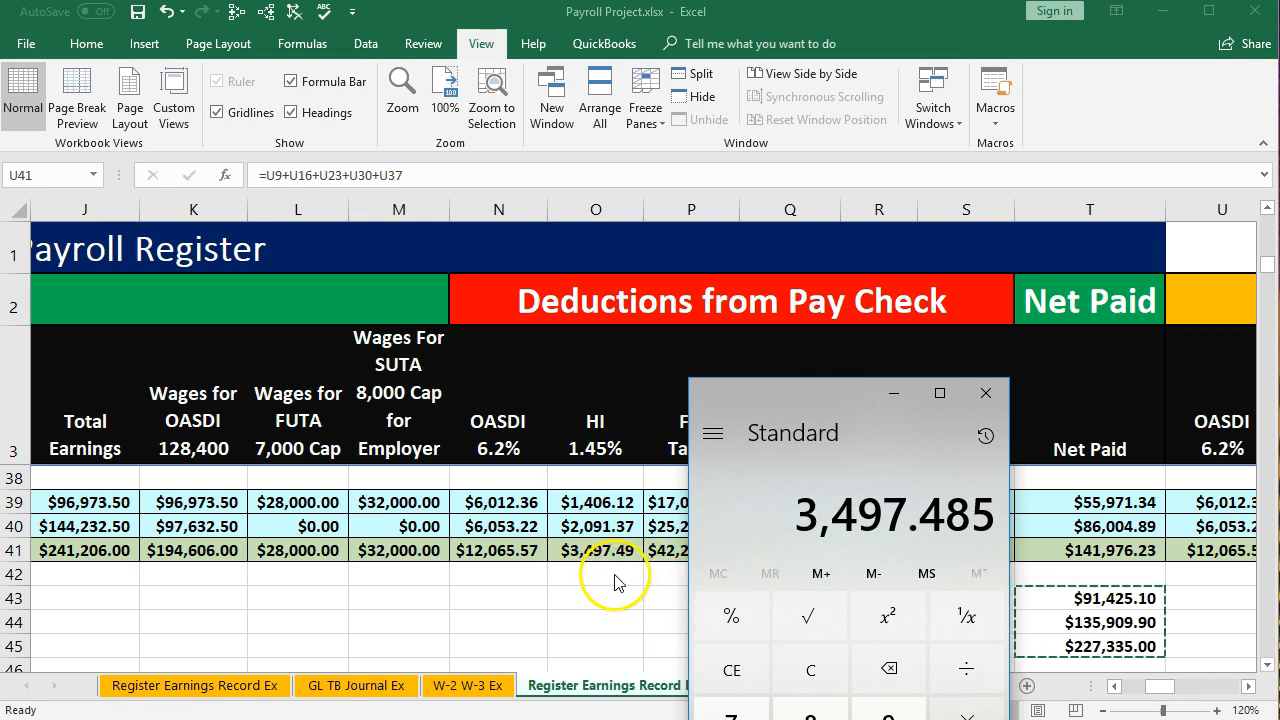
Step: Compare the halved Medicare tax with W-3 box 6 on the W-2 W-3 Pract sheet and return to the practice payroll register
left_click_drag(826, 394, 1279, 394)
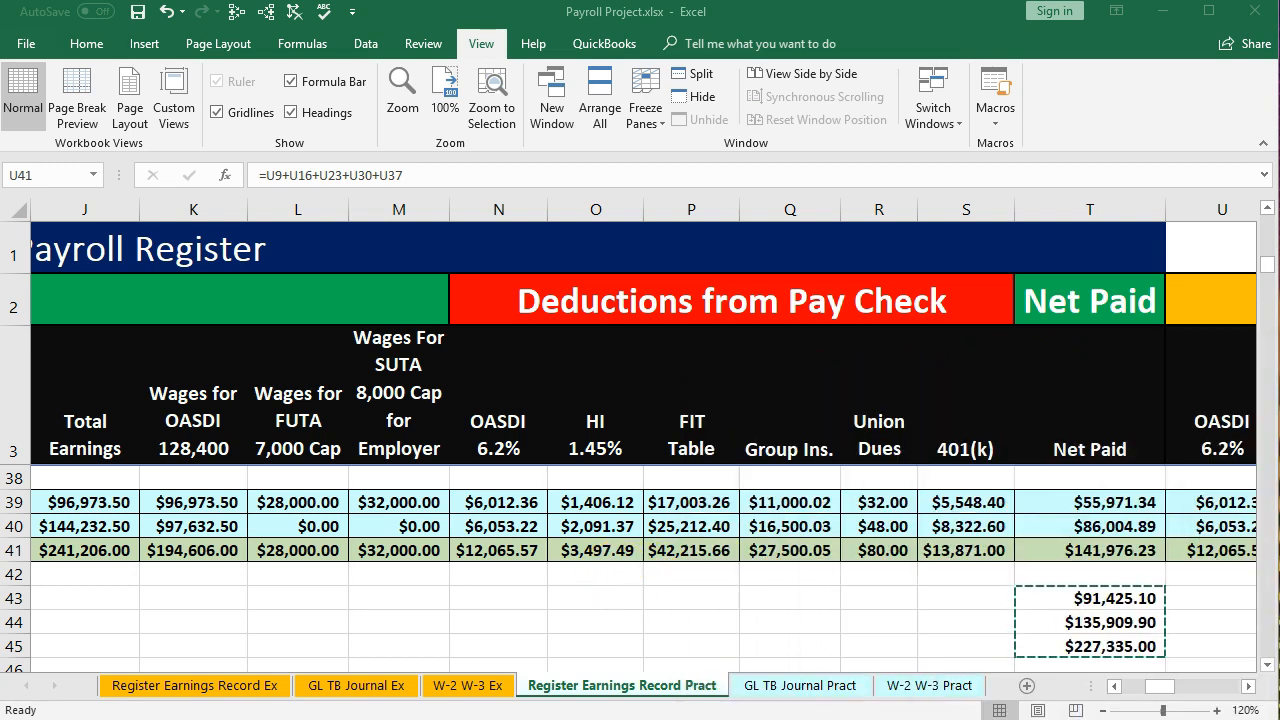
left_click(930, 686)
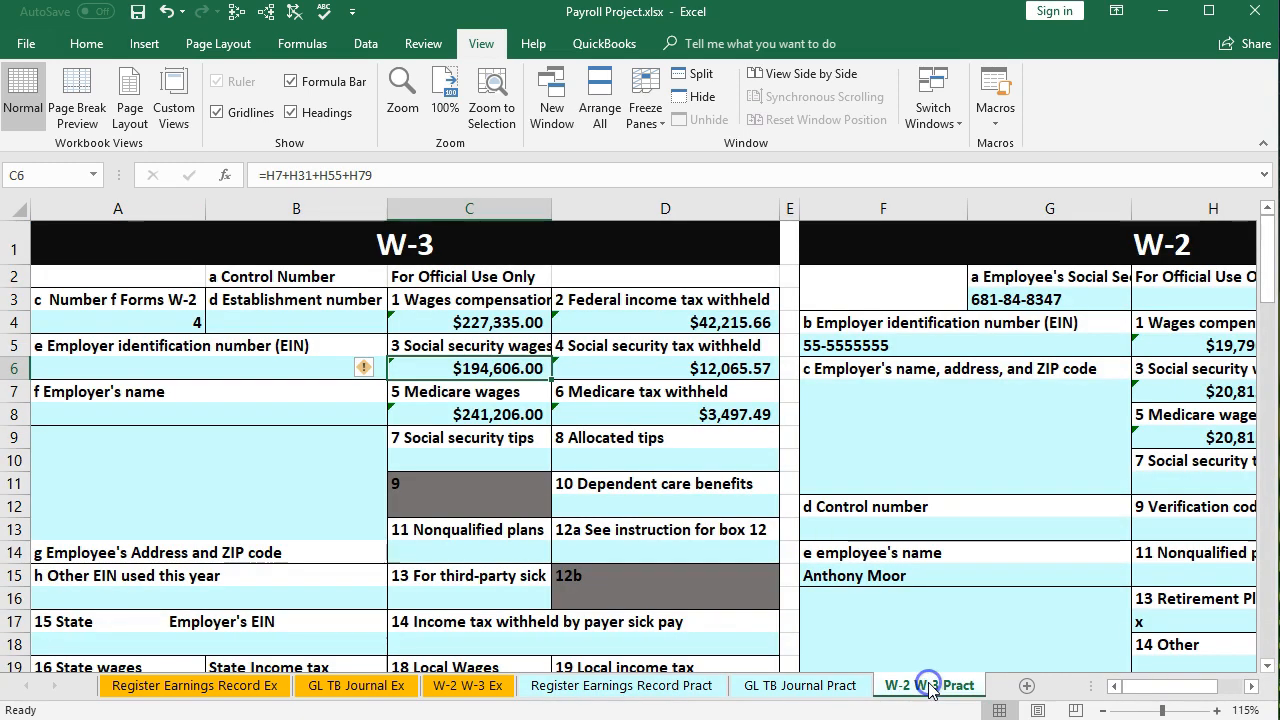
left_click_drag(1279, 400, 938, 392)
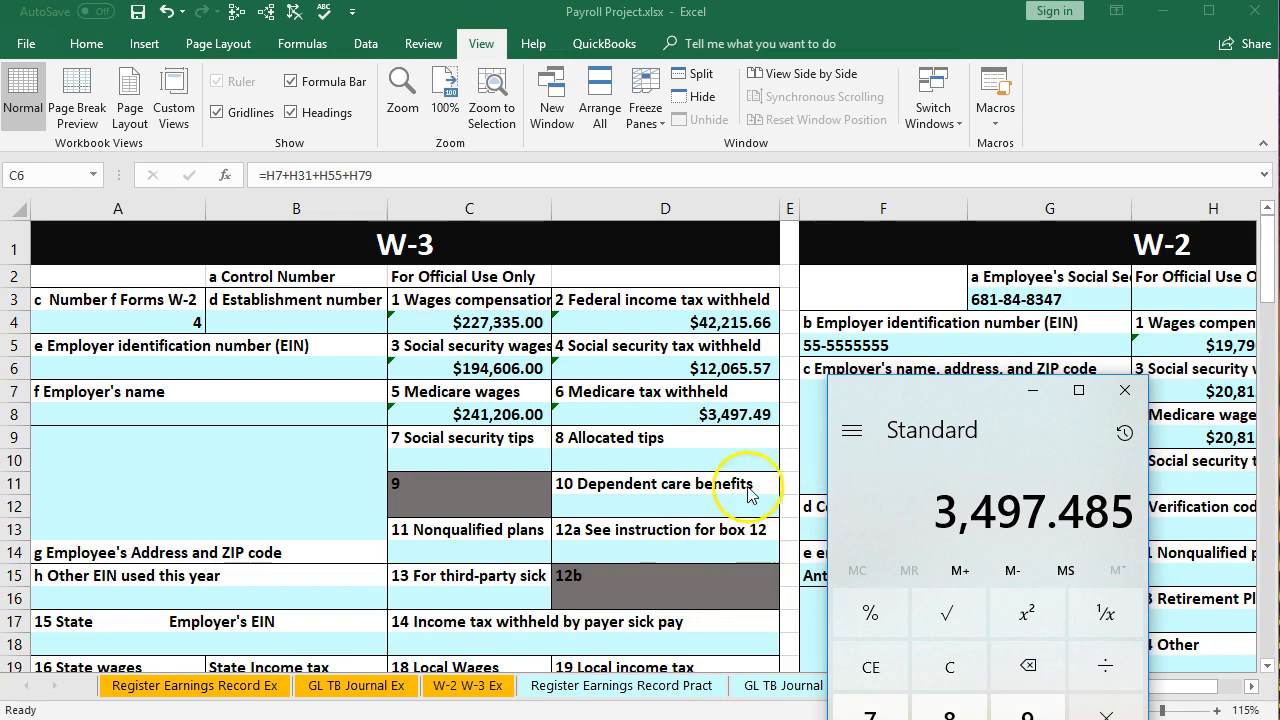
left_click_drag(930, 398, 1279, 400)
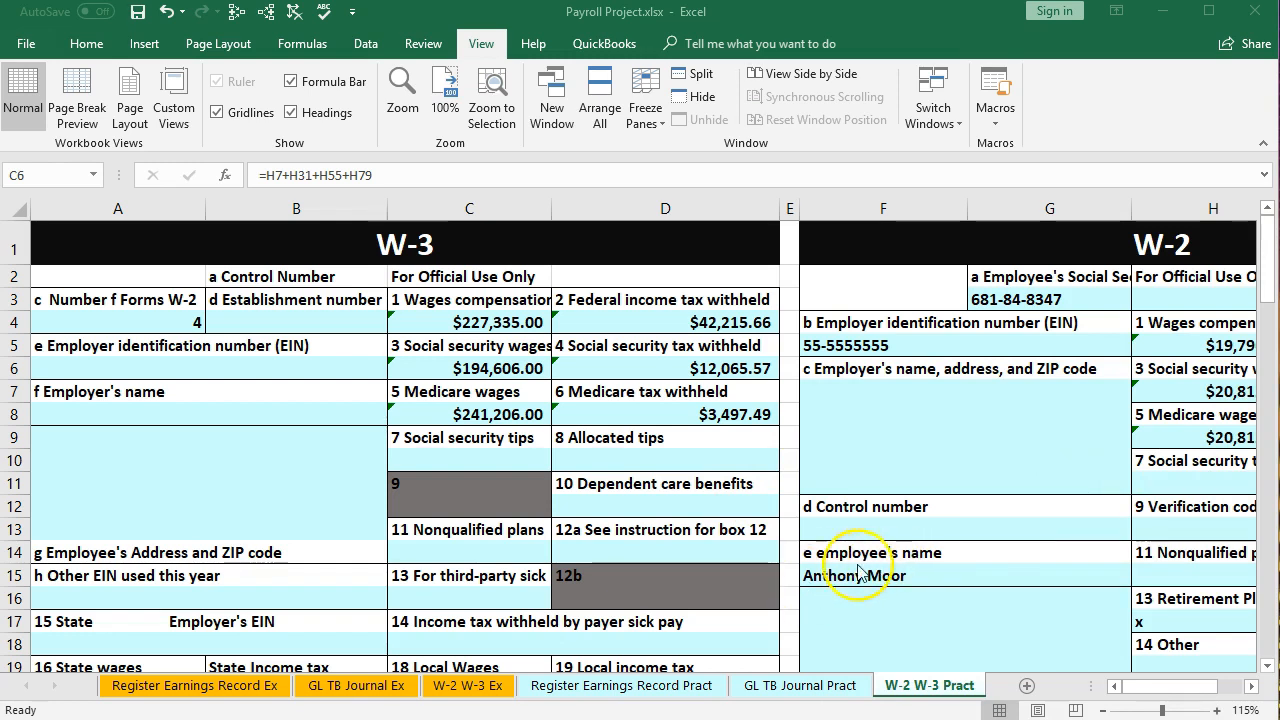
left_click(636, 686)
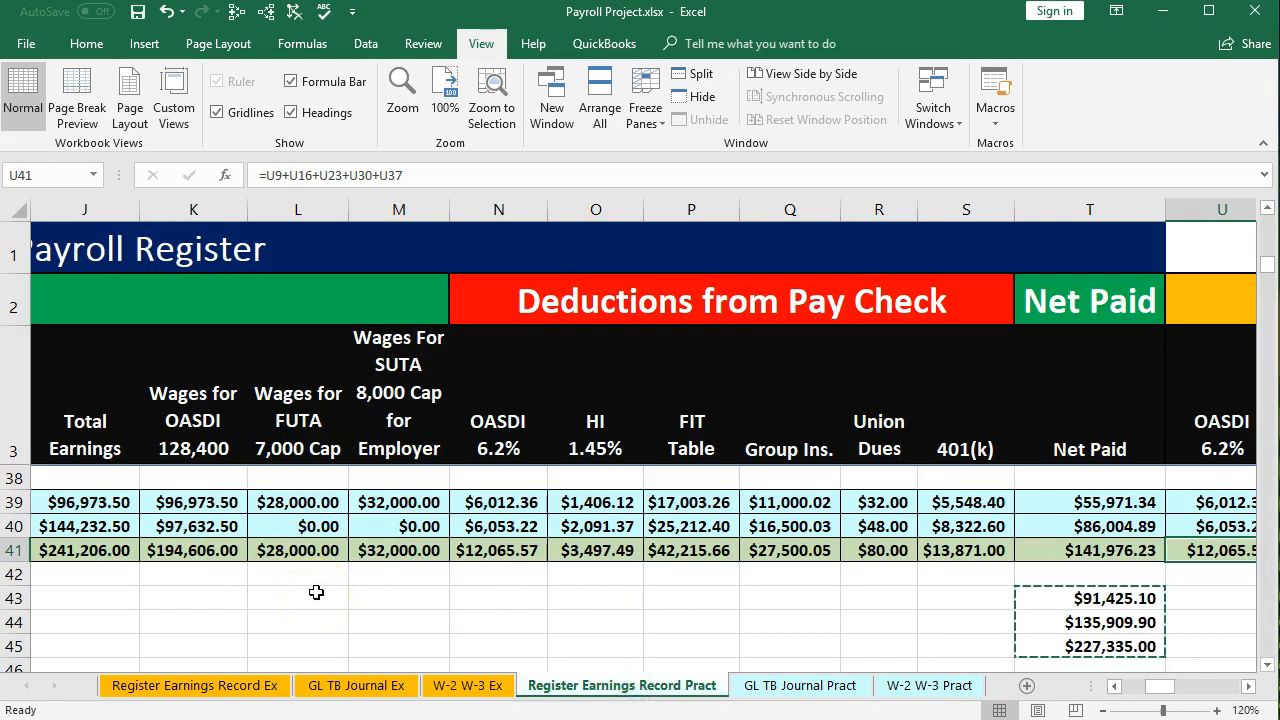
Step: Look over the employer tax totals in row 41 of the payroll register and continue to the adjoining earnings records
key("Right")
key("Right")
key("Right")
key("Right")
key("Right")
key("Right")
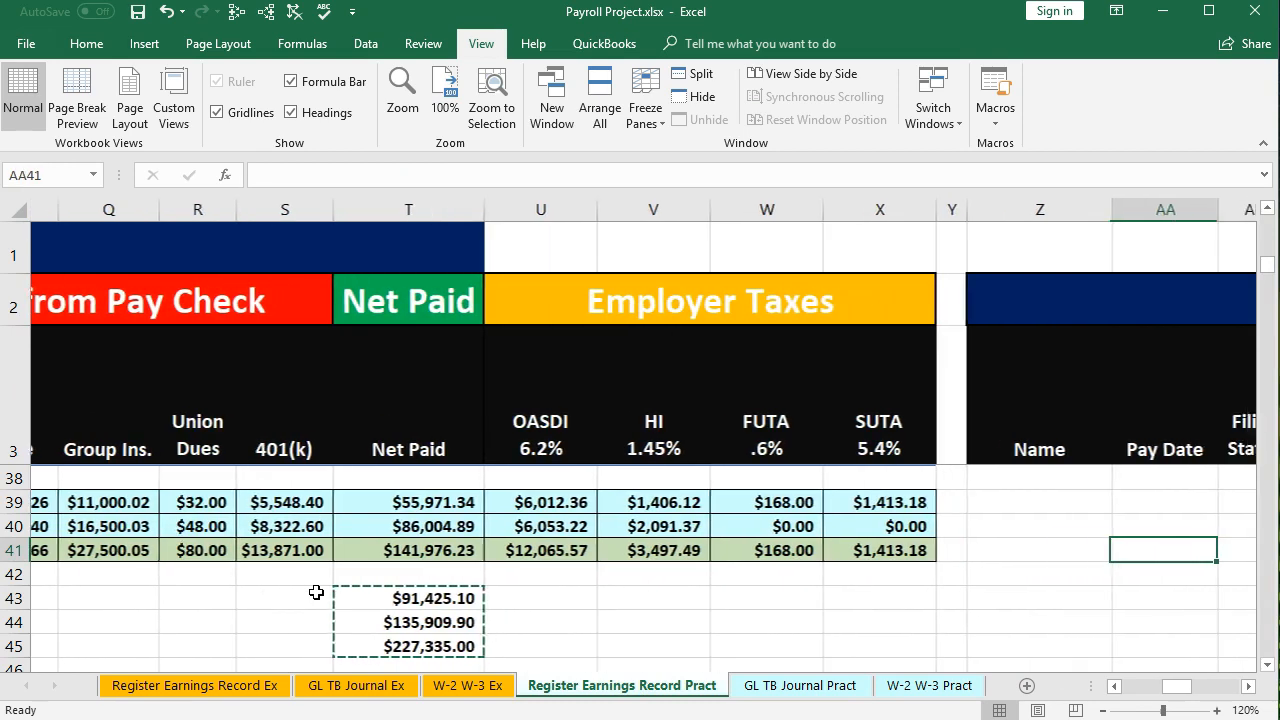
key("Right")
key("Right")
key("Right")
key("Right")
key("Right")
key("Right")
key("Right")
scroll(316, 593, "up", 1)
scroll(316, 593, "up", 4)
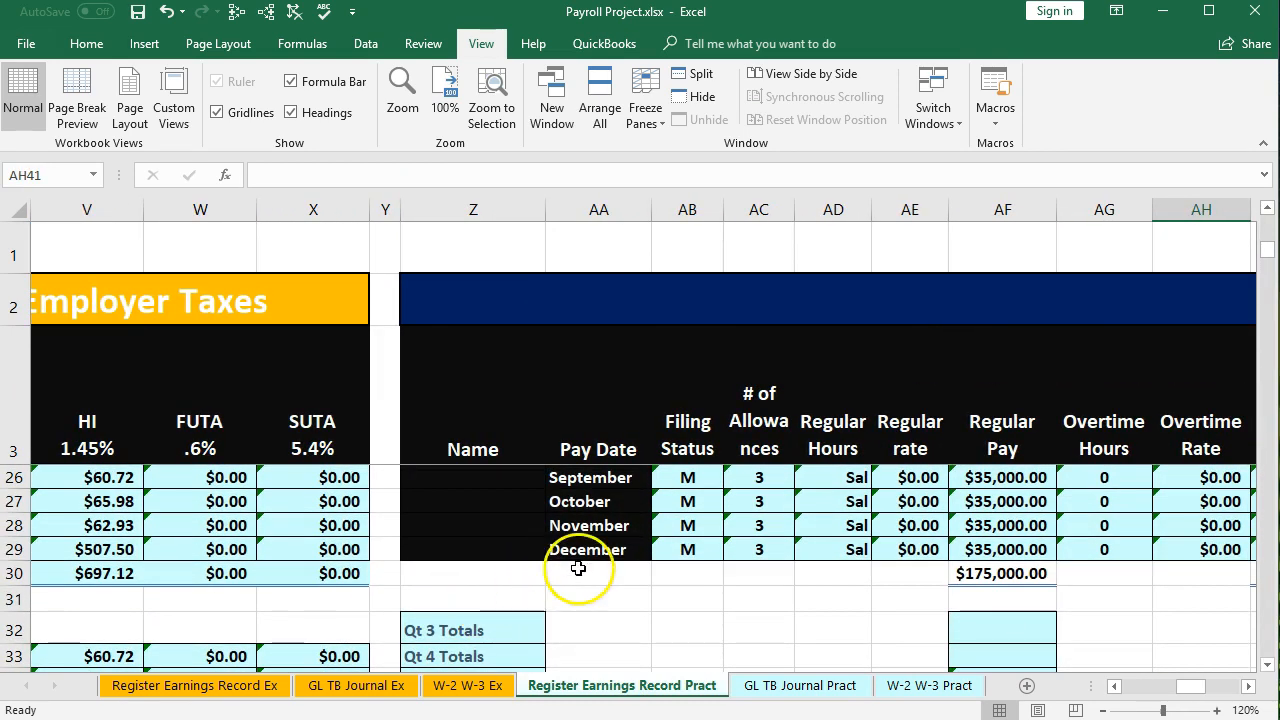
Step: Go down to the earnings records' yearly totals and inspect the Total Earnings check formula in AJ36
left_click(578, 568)
key("Down")
key("Down")
key("Down")
key("Down")
key("Down")
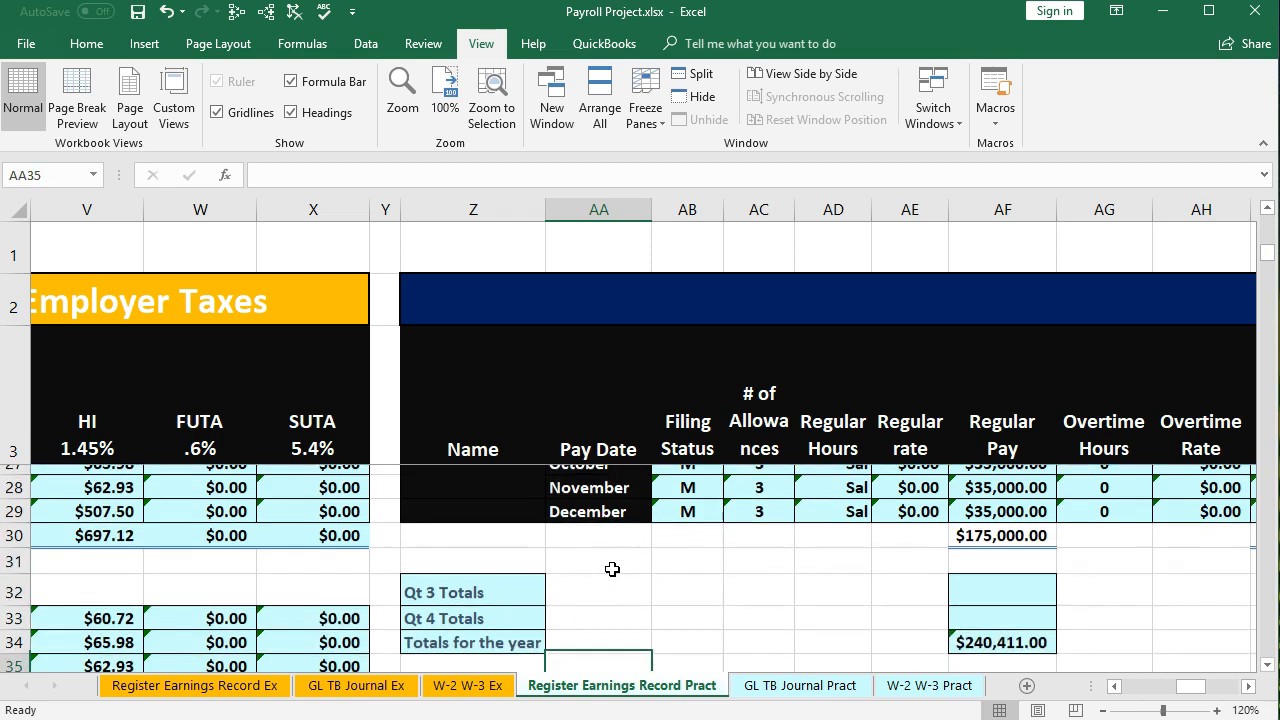
key("Down")
key("Right")
key("Right")
key("Right")
key("Right")
key("Right")
key("Right")
key("Right")
key("Right")
key("Right")
key("Right")
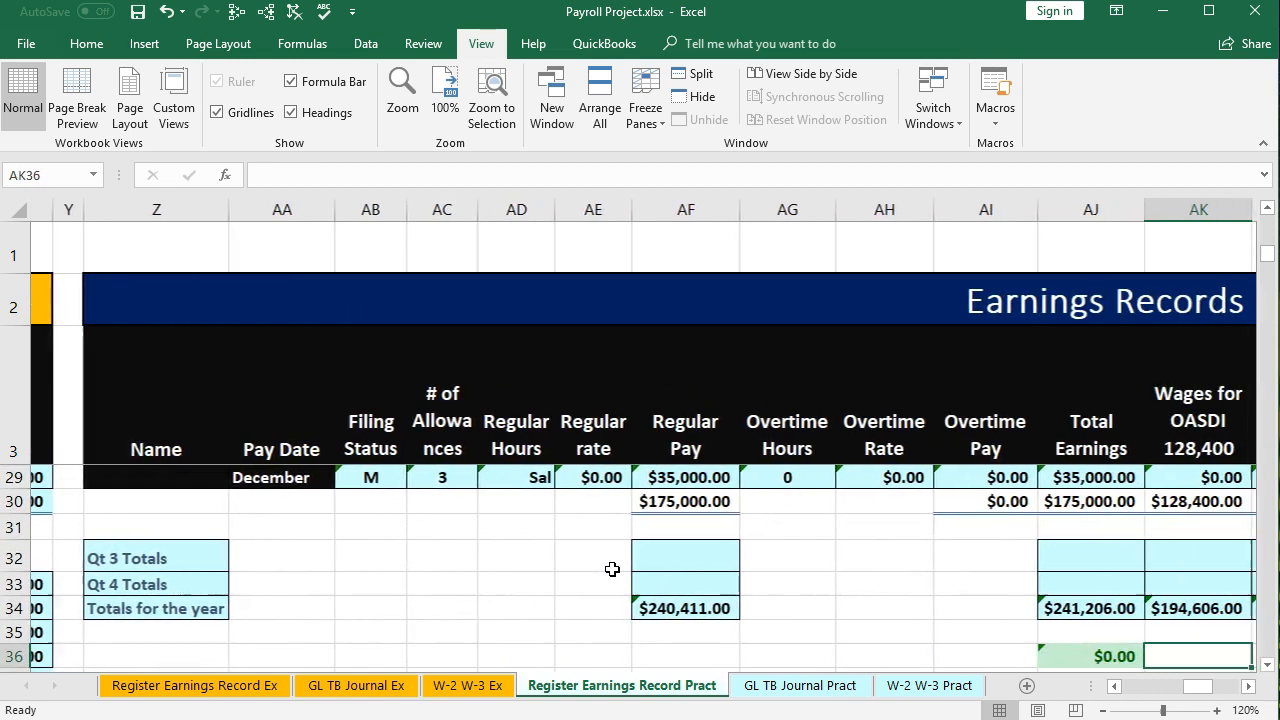
key("Right")
left_click(645, 656)
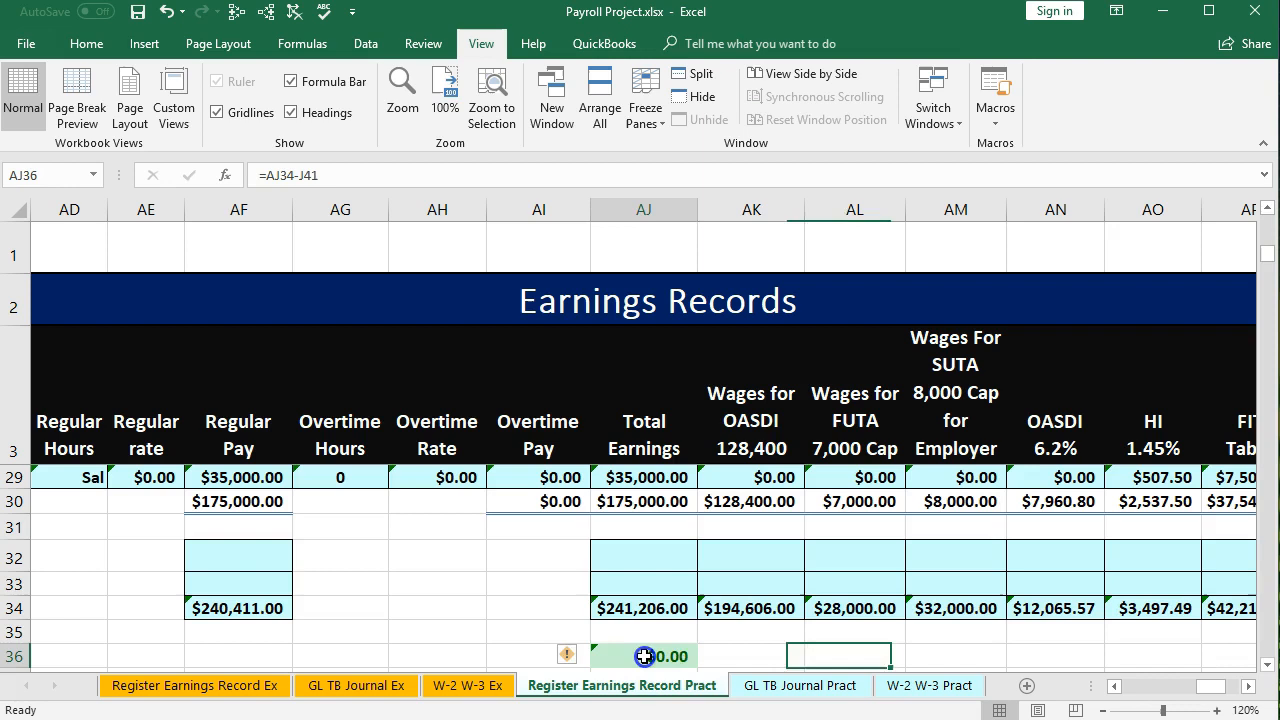
Step: Examine the earnings records' yearly totals from Total Earnings across to the Net Paid check formula in AT36
scroll(645, 656, "down", 1)
key("Right")
key("Right")
key("Right")
key("Right")
key("Right")
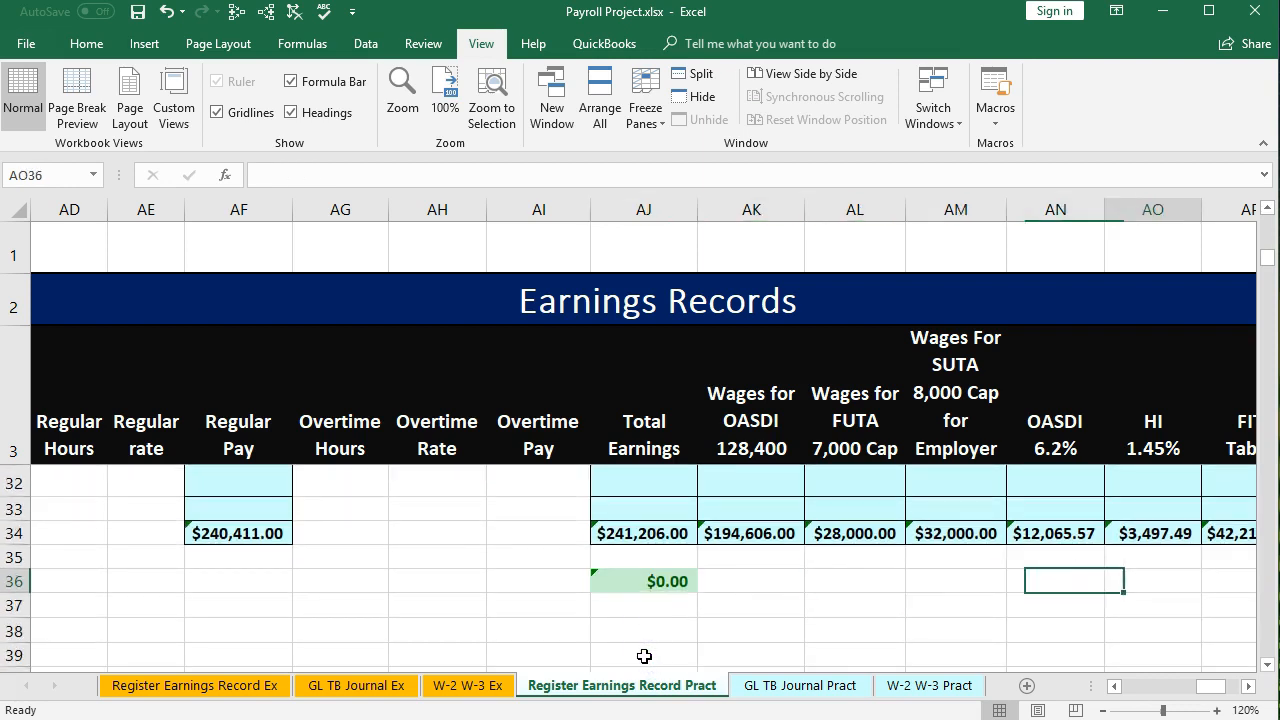
key("Right")
key("Right")
key("Right")
key("Right")
key("Right")
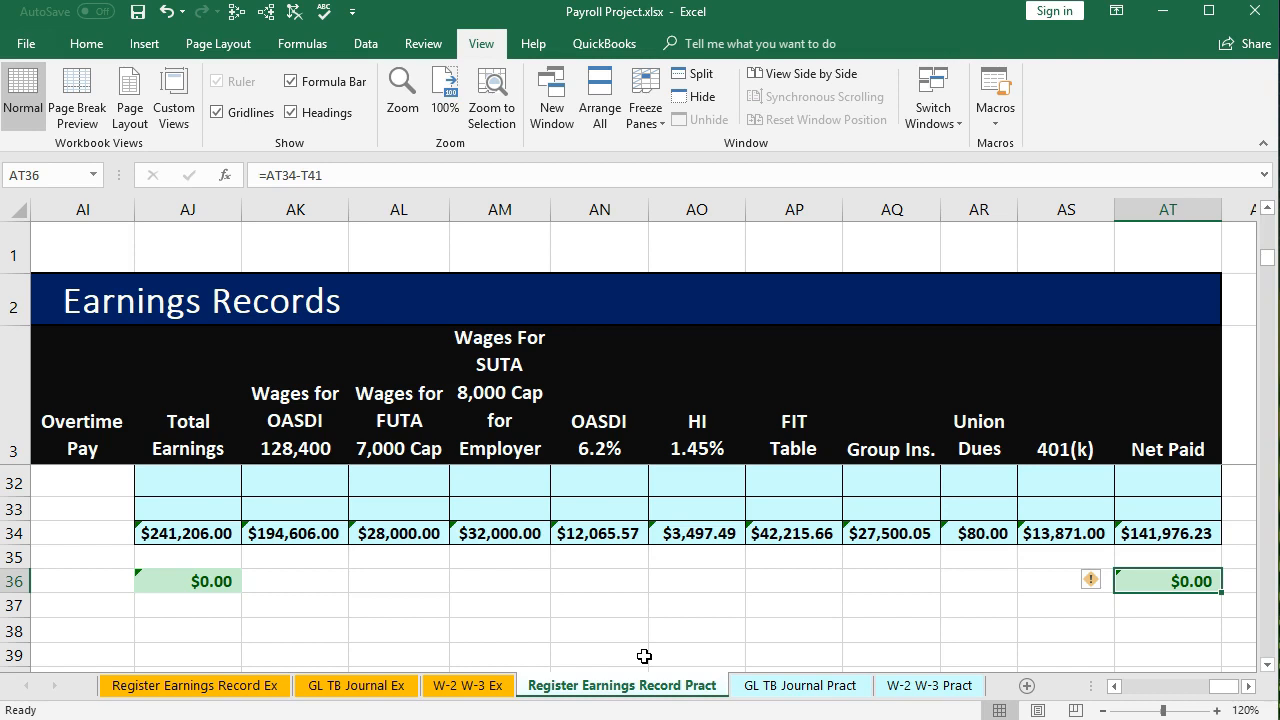
Step: Go back across row 36 beneath the earnings records' yearly totals, past the Total Earnings check, to column AH
key("Left")
key("Left")
key("Left")
key("Left")
key("Left")
key("Left")
key("Left")
key("Left")
key("Left")
key("Left")
key("Left")
key("Left")
key("Left")
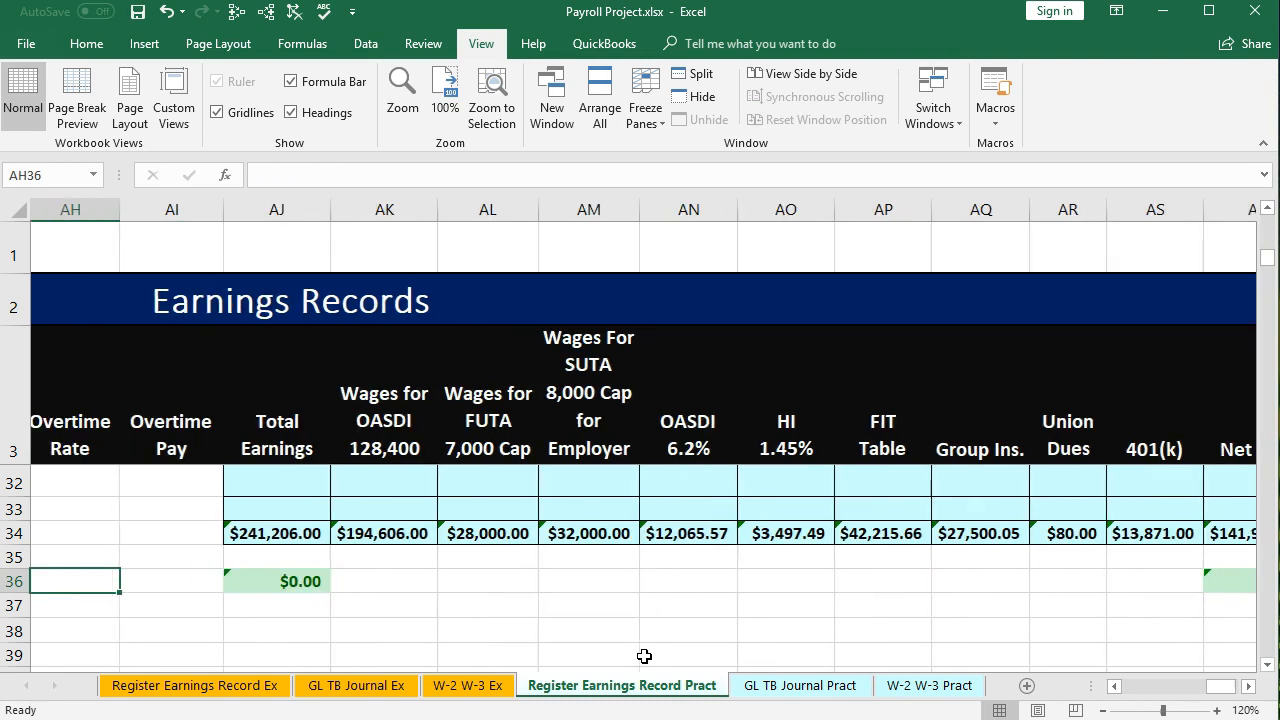